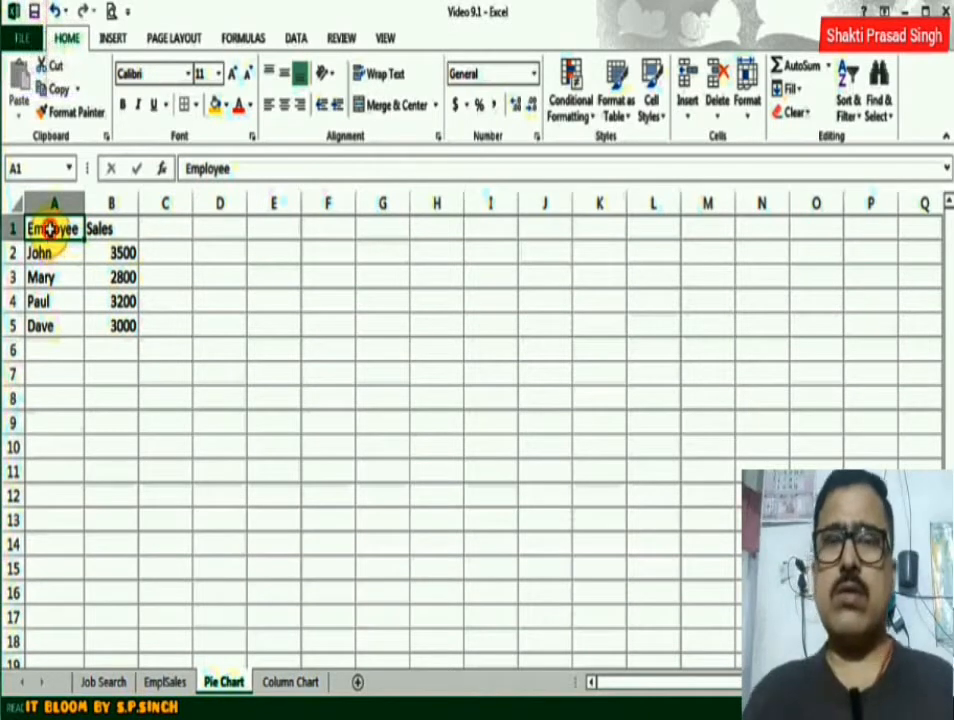
left_click_drag(48, 229, 47, 318)
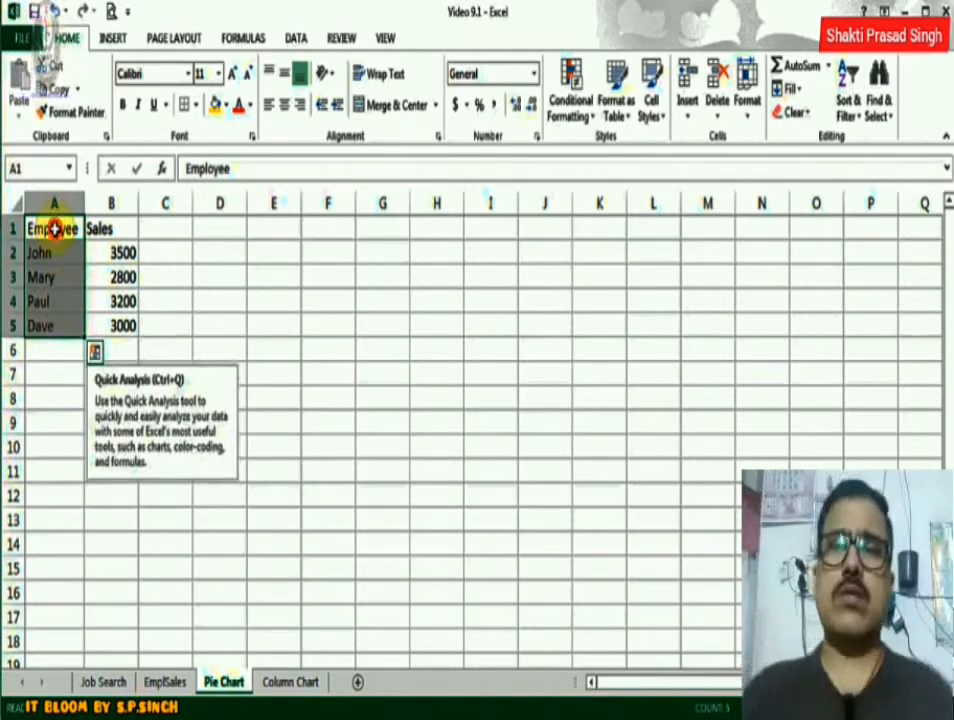
left_click_drag(54, 229, 91, 229)
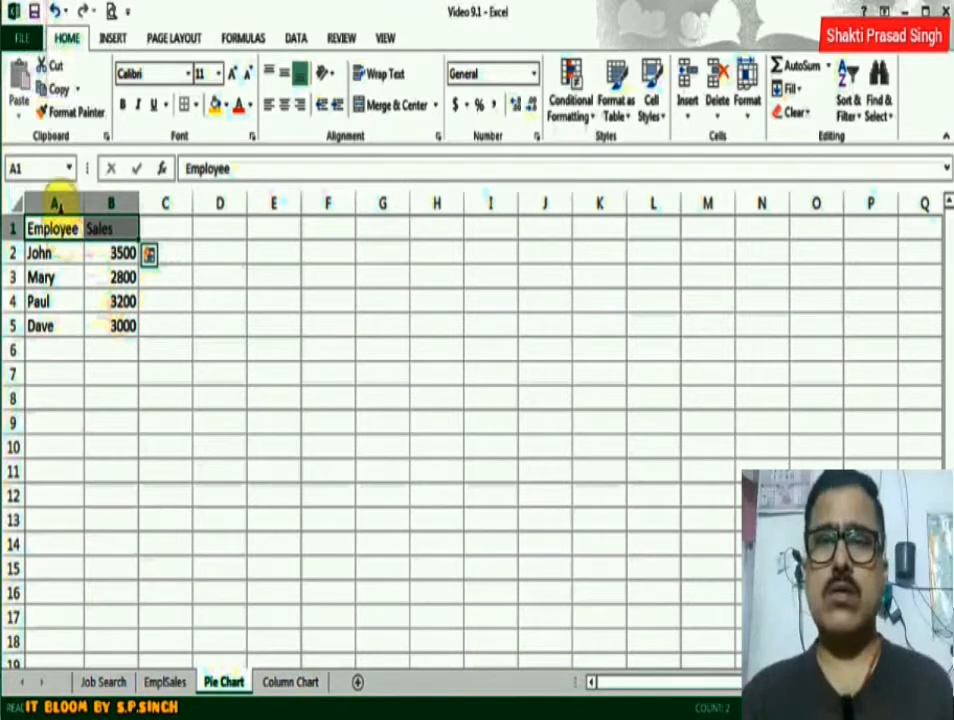
left_click(58, 207)
left_click_drag(58, 207, 112, 199)
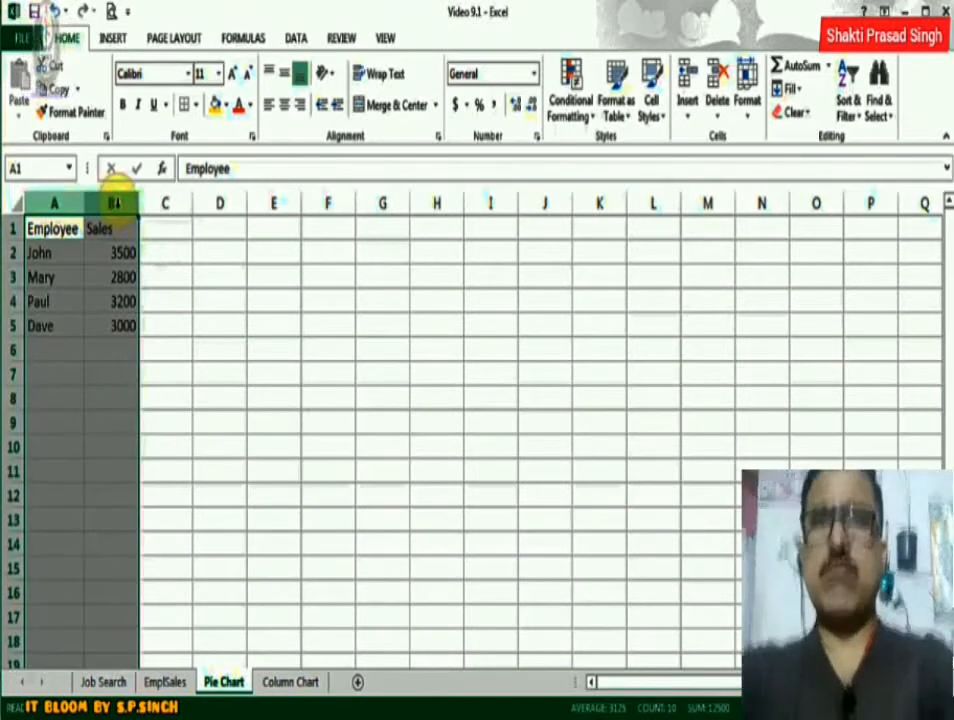
left_click(70, 228)
left_click_drag(17, 228, 14, 252)
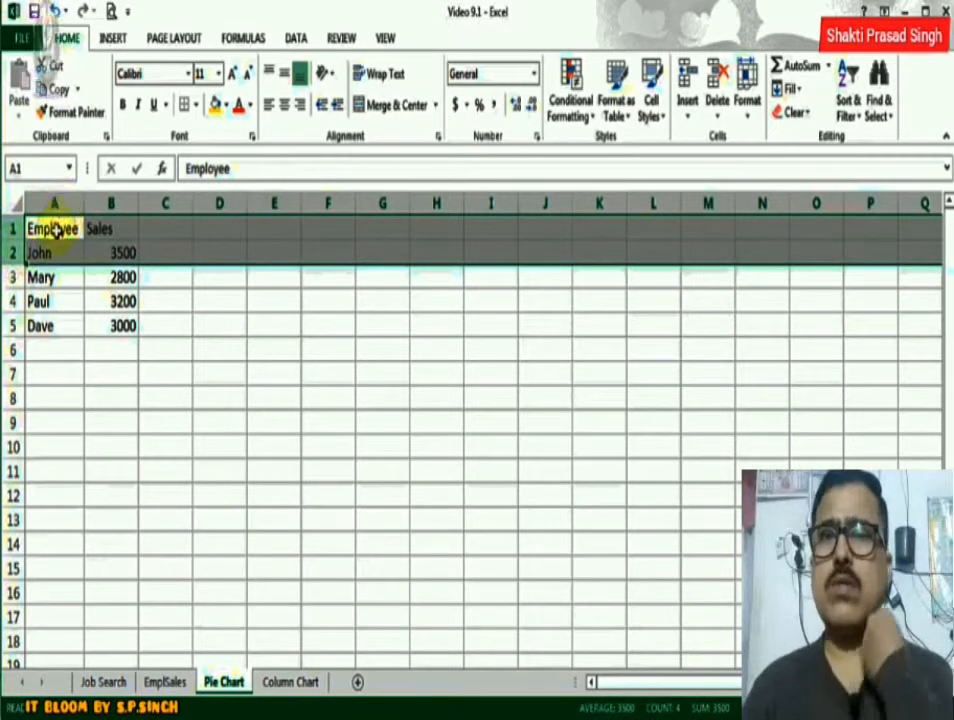
left_click_drag(64, 228, 96, 253)
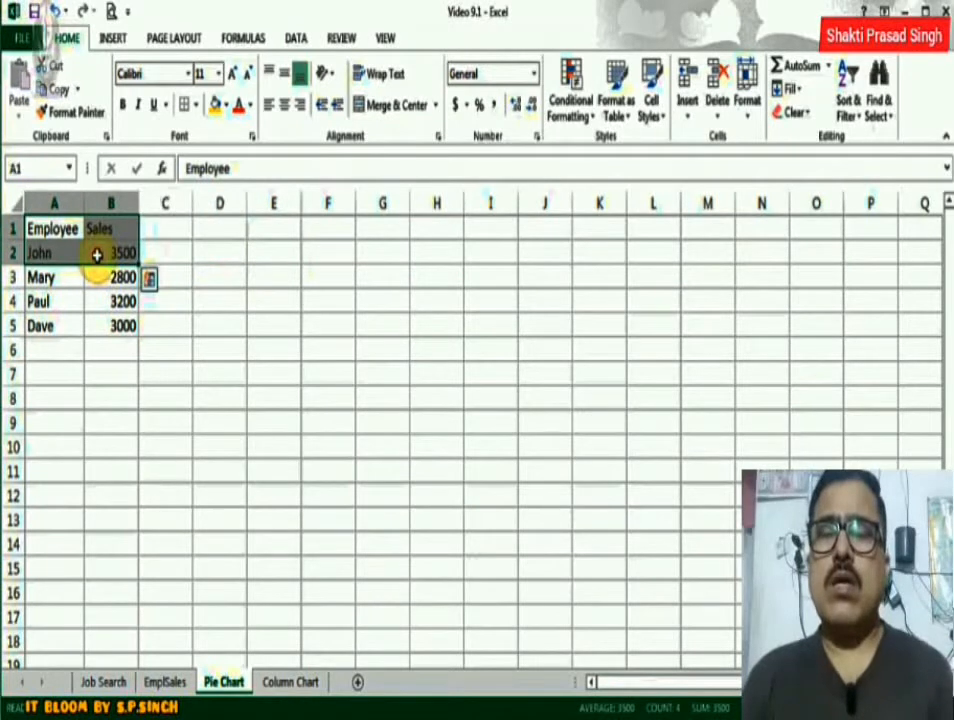
left_click(62, 342)
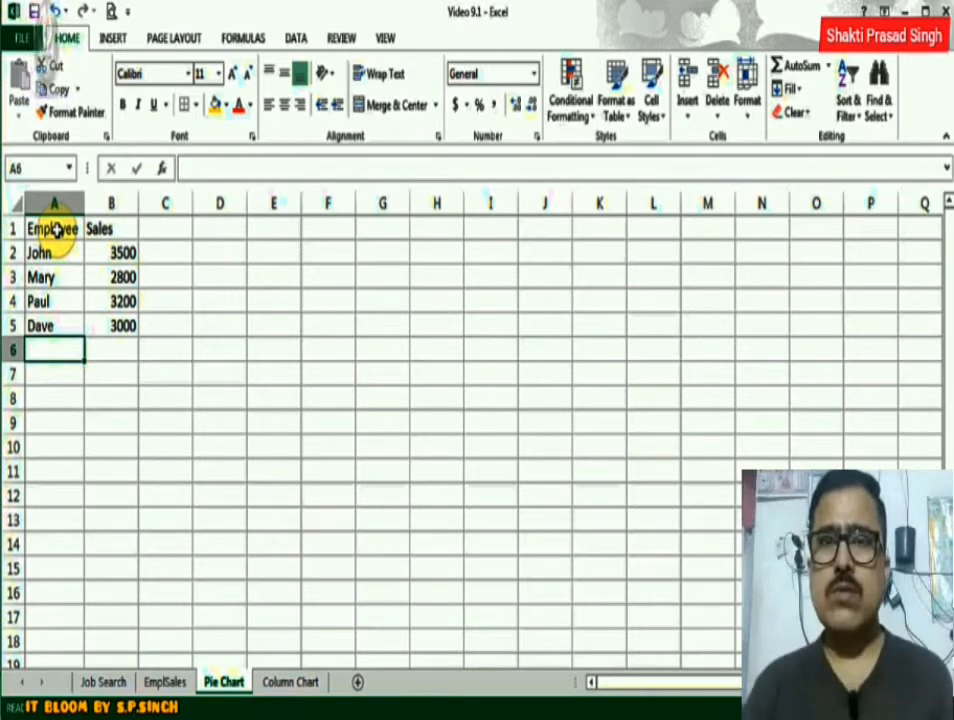
- Insert a 2-D pie chart from the employee sales data in A1:B5 and move it closer to the data
left_click_drag(57, 230, 108, 320)
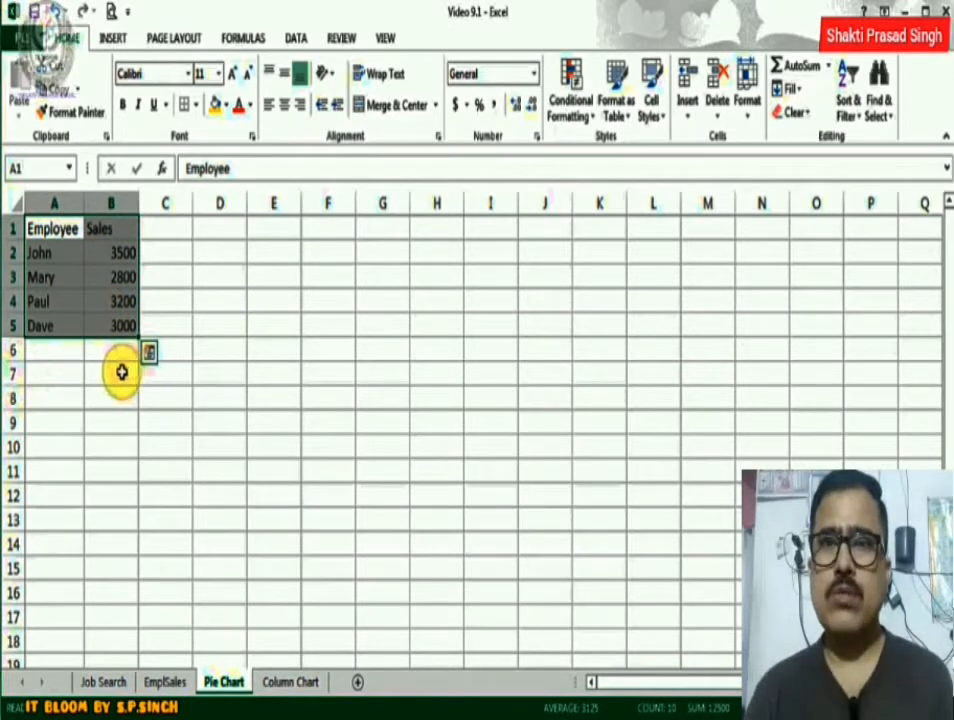
left_click(115, 42)
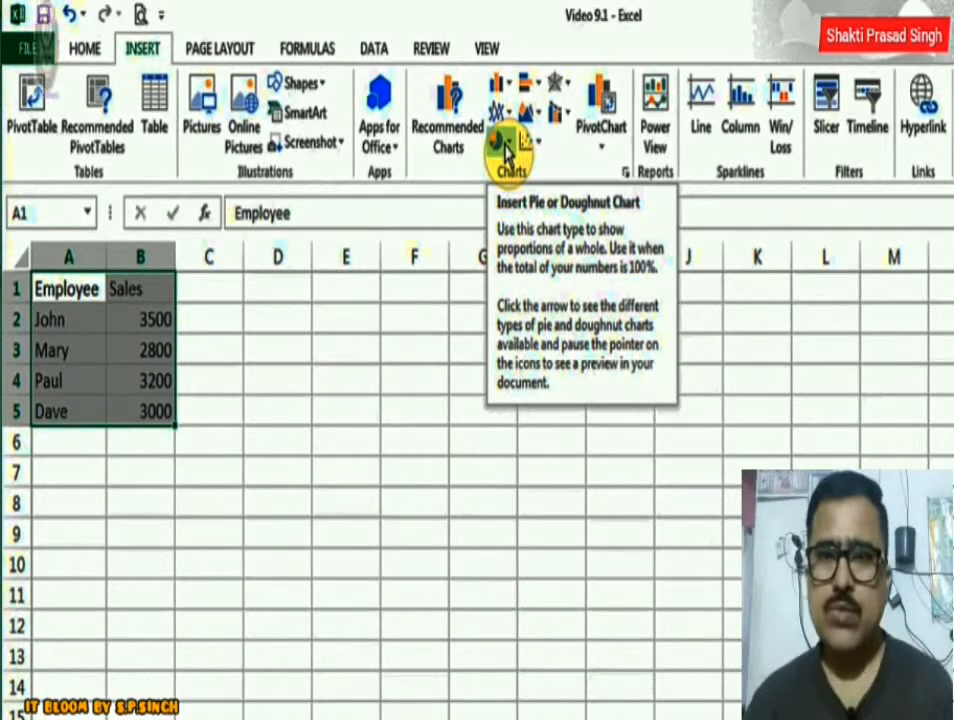
left_click(505, 148)
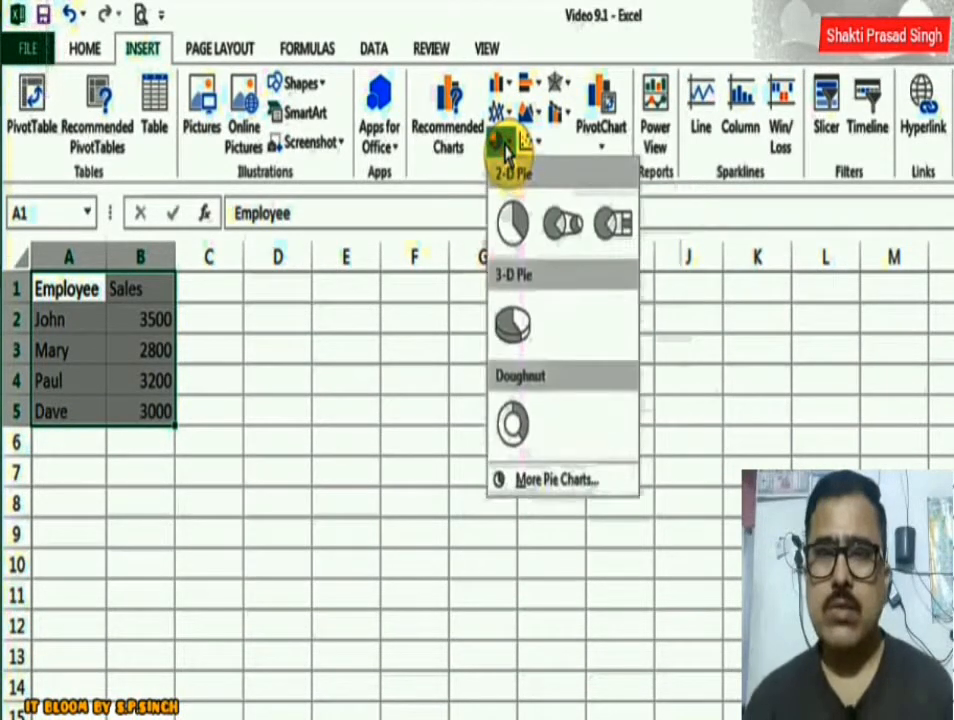
left_click(511, 230)
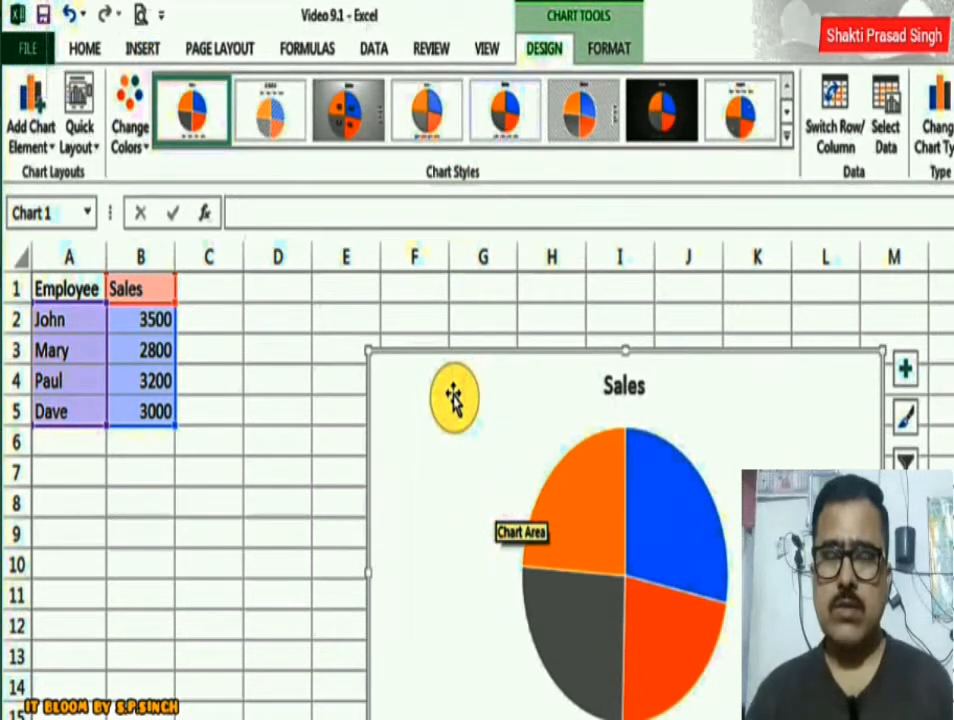
mouse_move(453, 397)
left_mouse_down()
mouse_move(343, 334)
mouse_move(294, 344)
left_mouse_up()
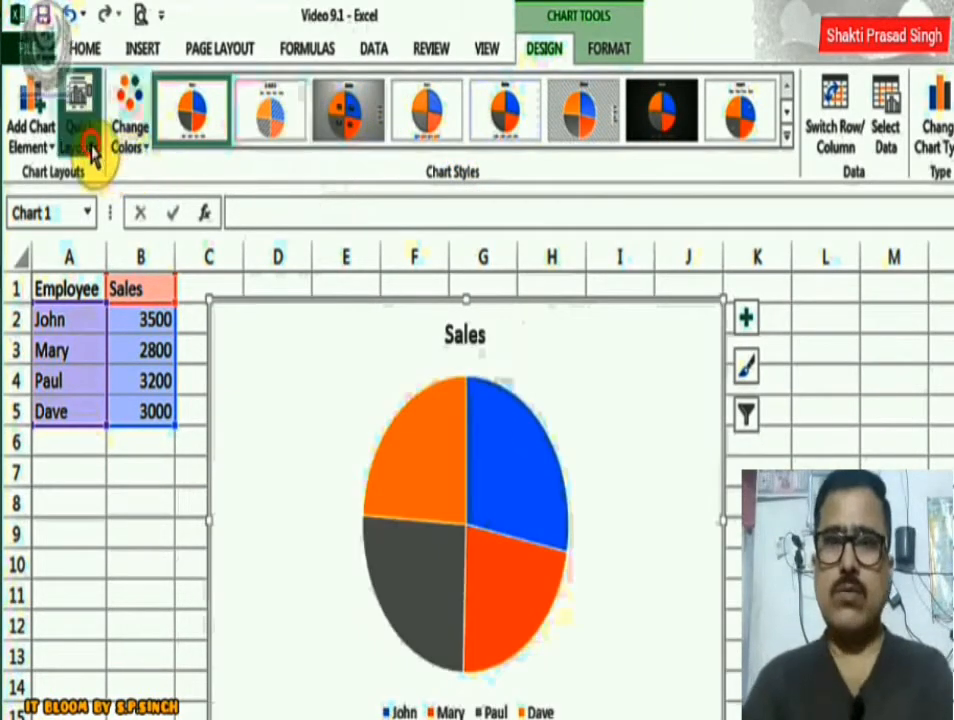
- Try the quick layout with percentages and a legend above the pie, and the one labelling slices with names and percentages
left_click(90, 148)
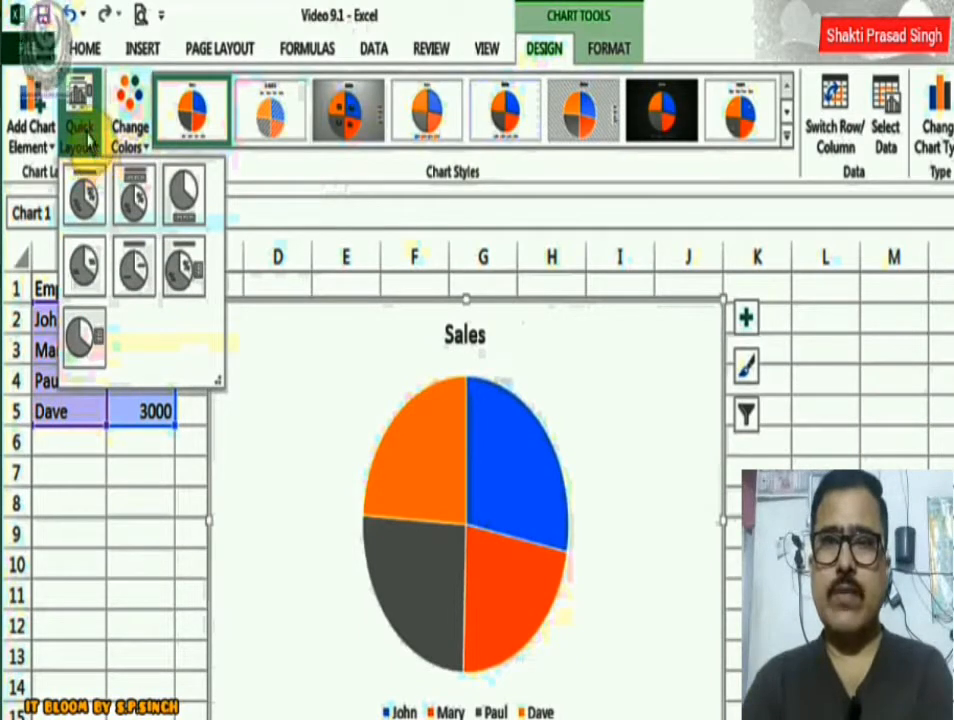
left_click(135, 205)
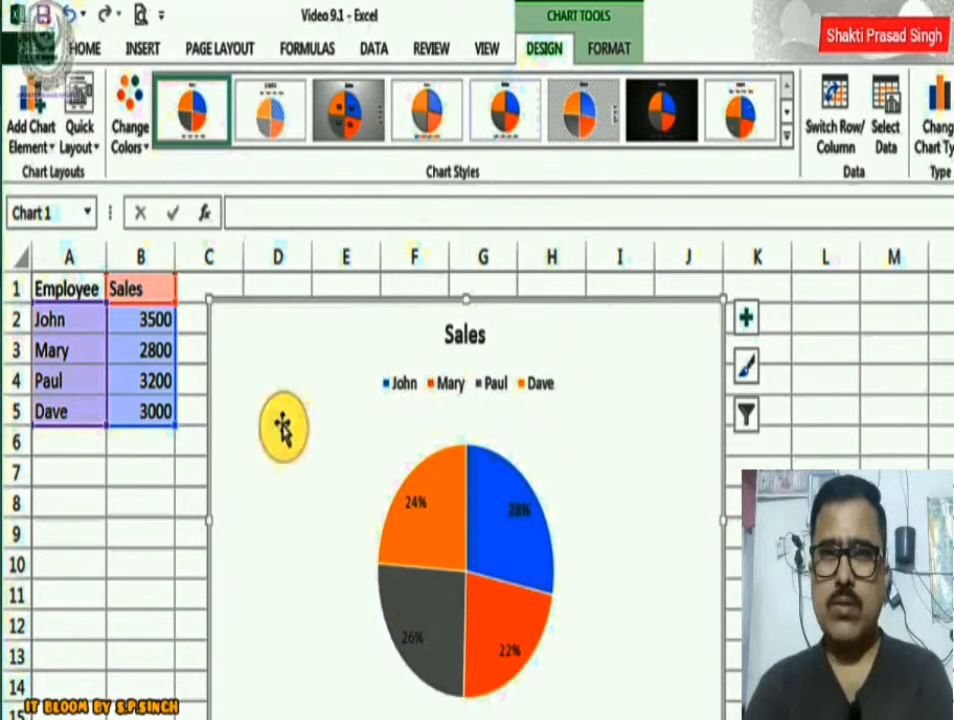
left_click(88, 138)
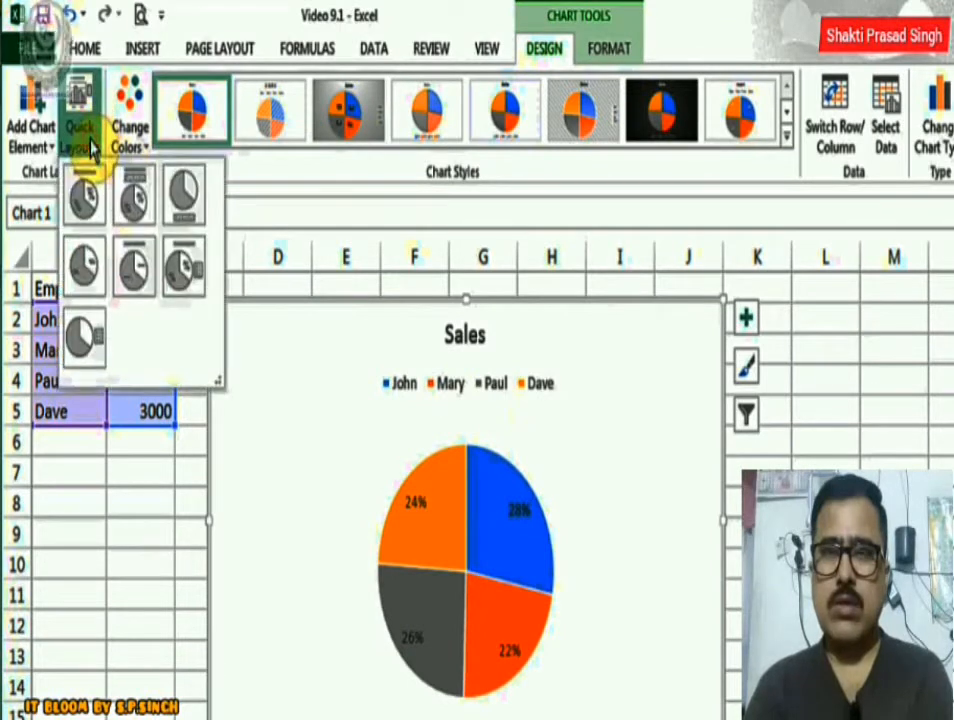
left_click(85, 196)
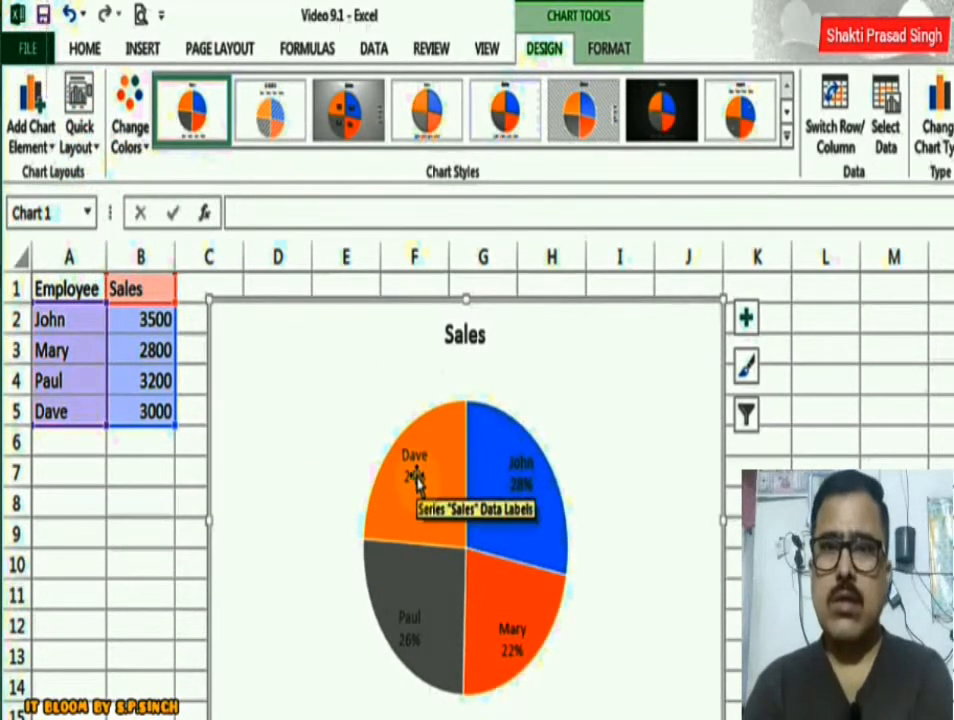
left_click(296, 374)
- Apply the quick layout with percentage labels and a legend beside the pie, and give the chart the black-background style
left_click(80, 105)
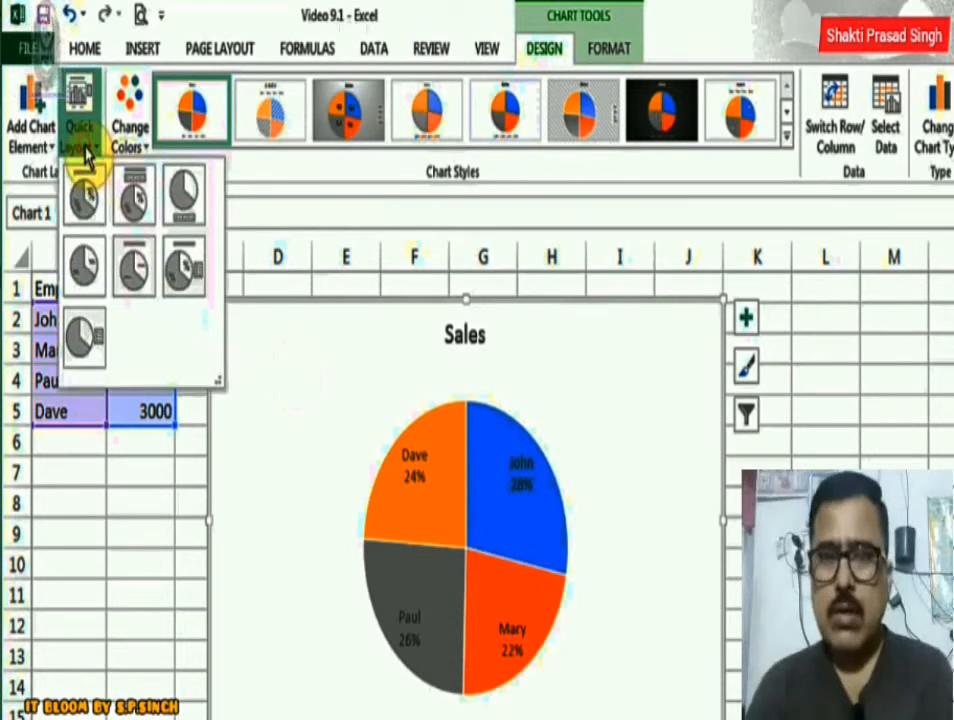
left_click(190, 268)
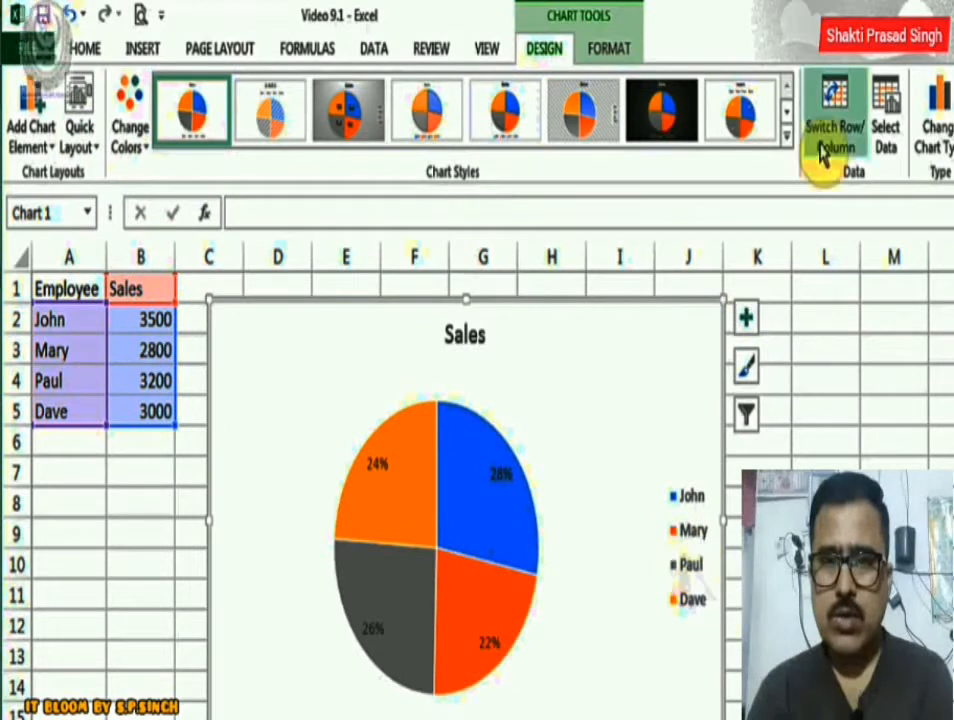
left_click(788, 134)
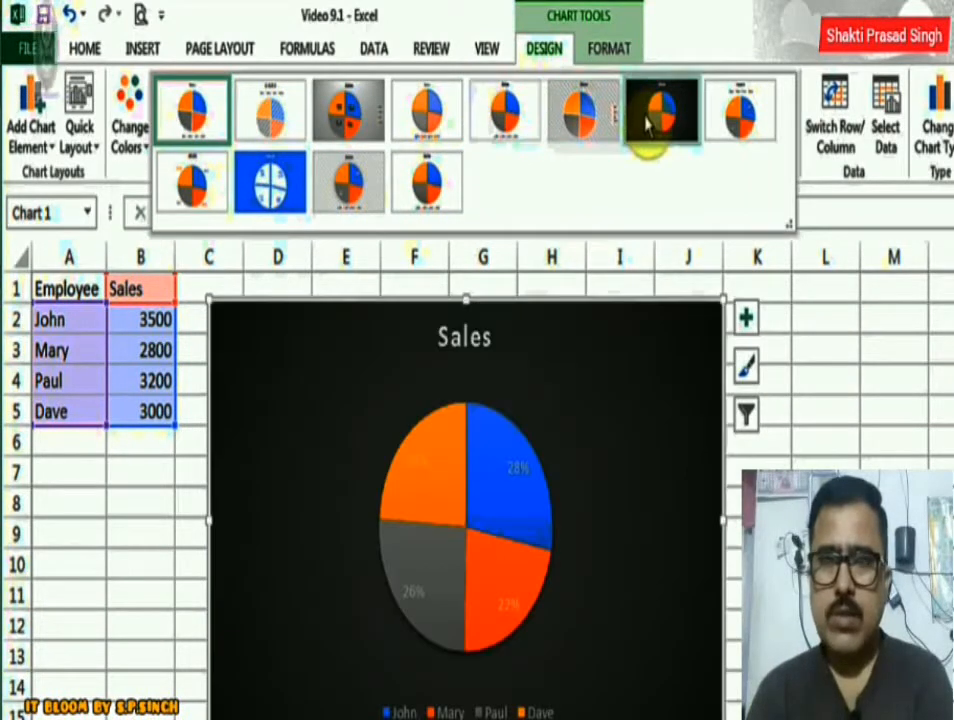
left_click(645, 122)
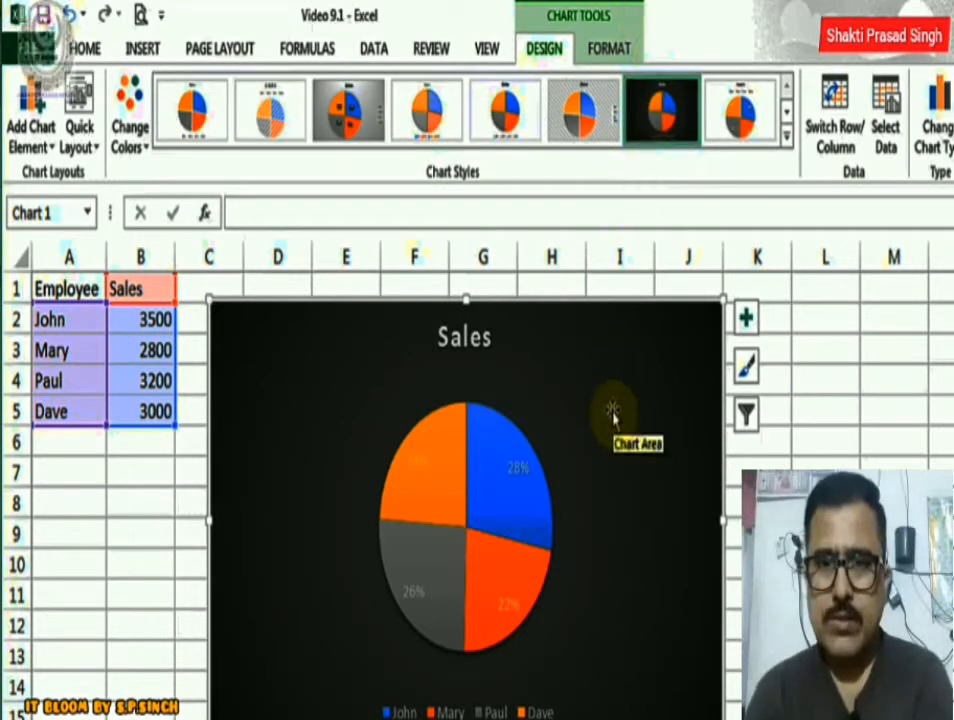
- Hide the pie chart's title and show it again
left_click(746, 320)
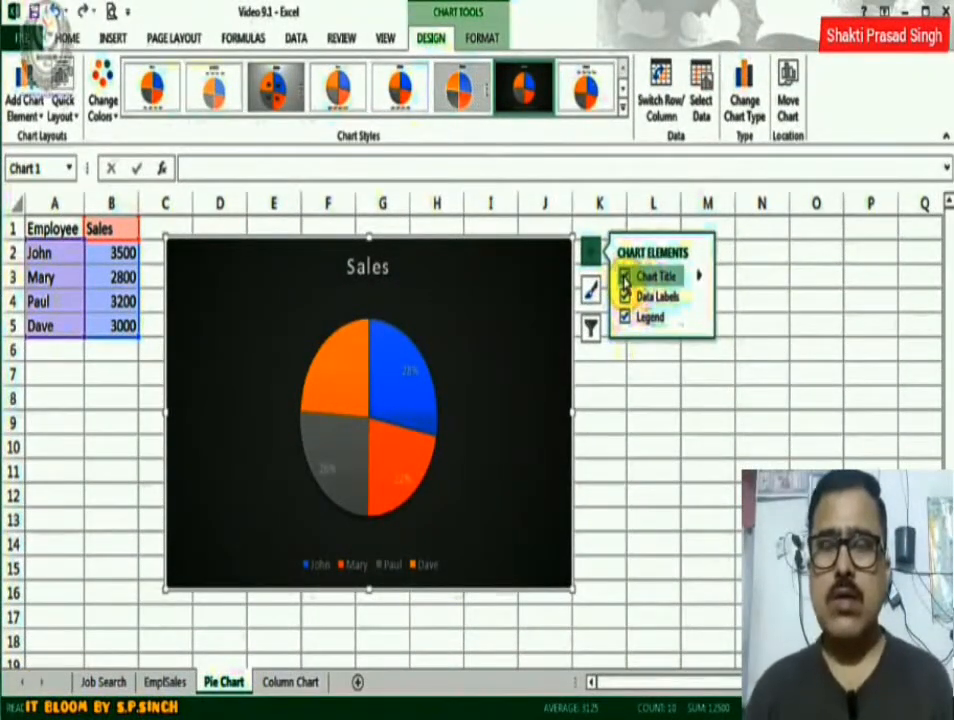
left_click(624, 278)
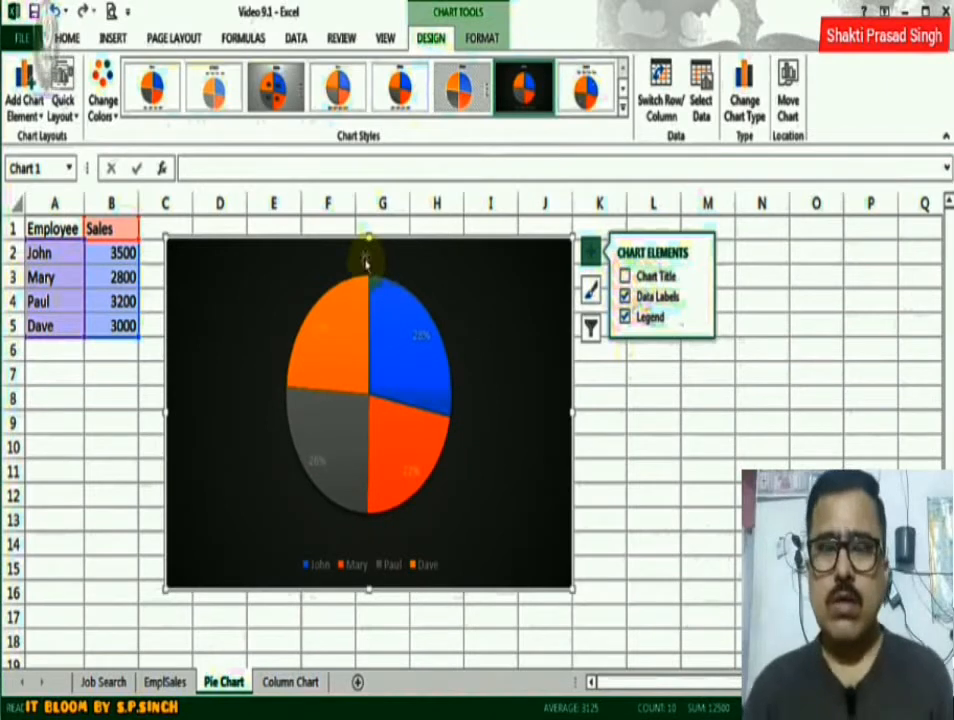
left_click(624, 278)
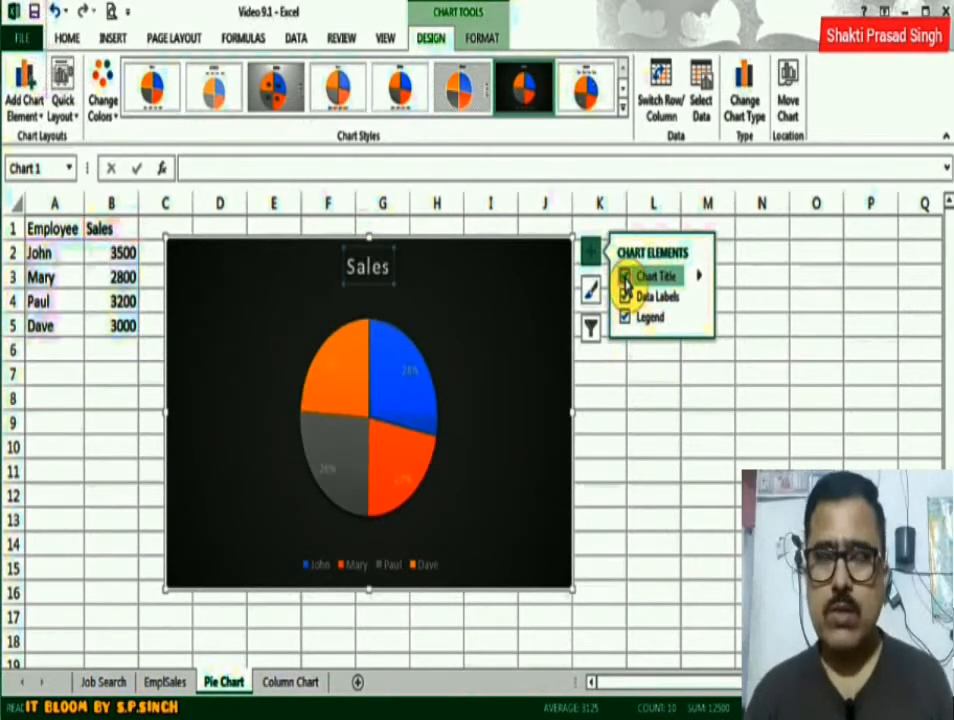
- Examine the chart title's fill and border formatting options, and close them without changes
left_click(700, 279)
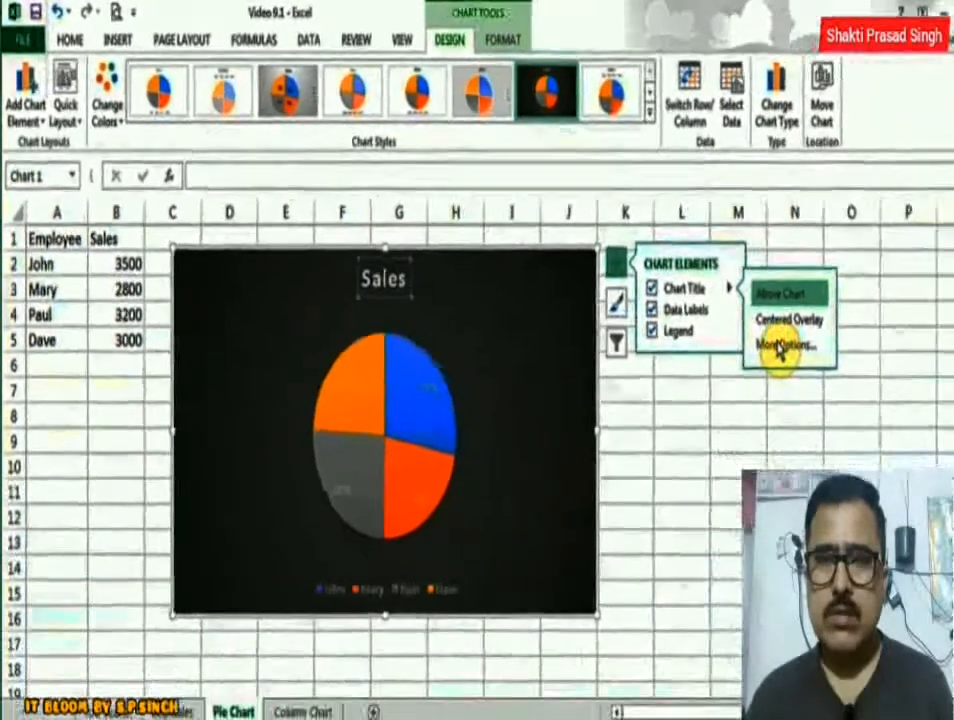
left_click(880, 393)
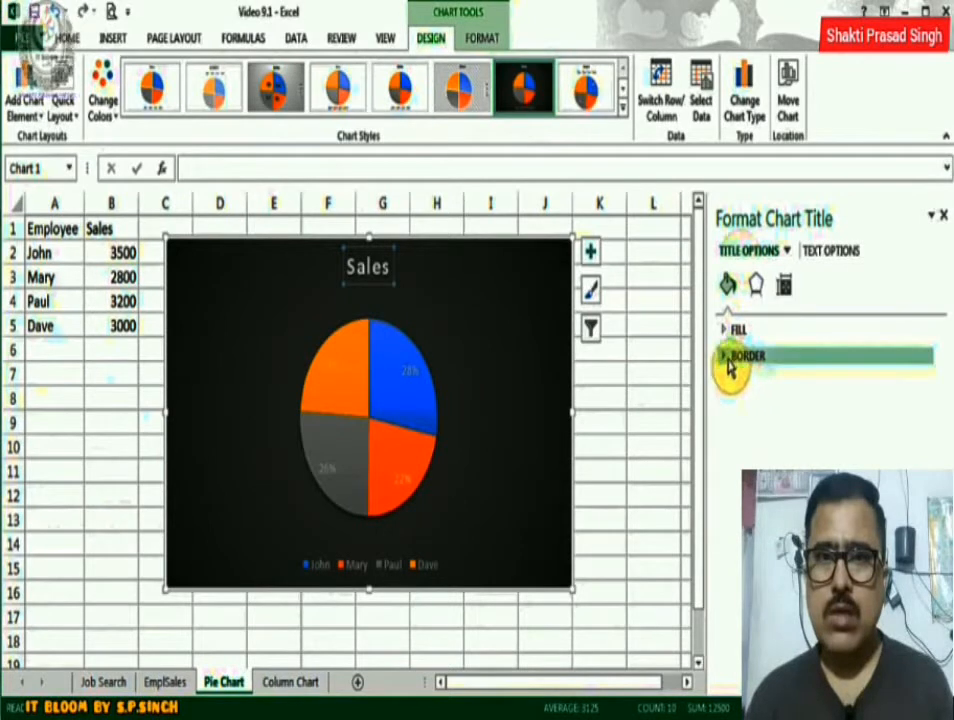
left_click(726, 358)
left_click(724, 334)
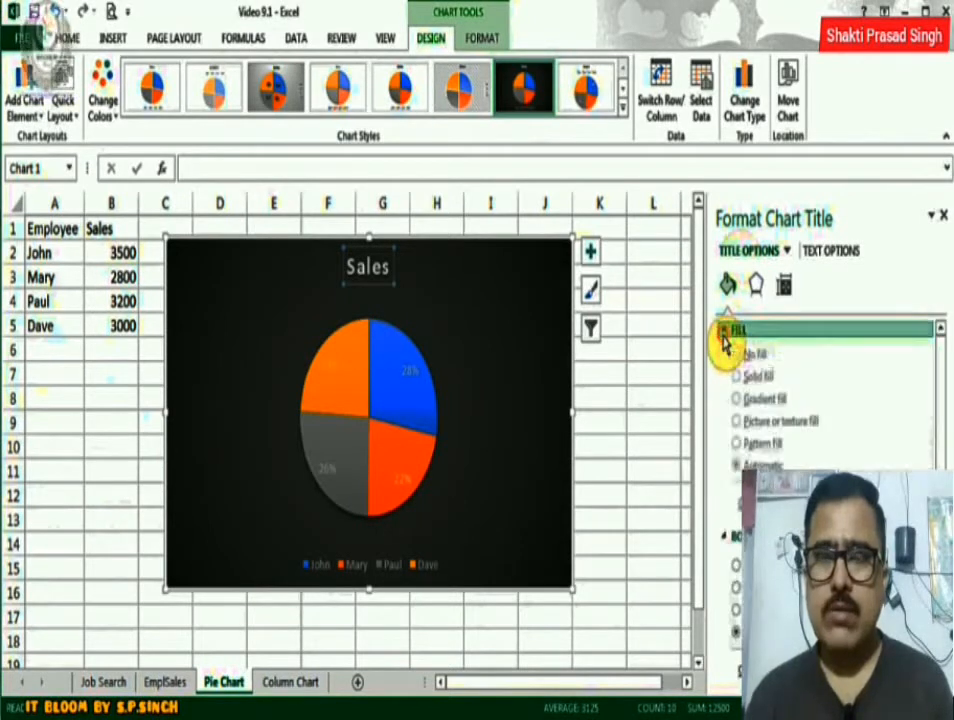
left_click(941, 214)
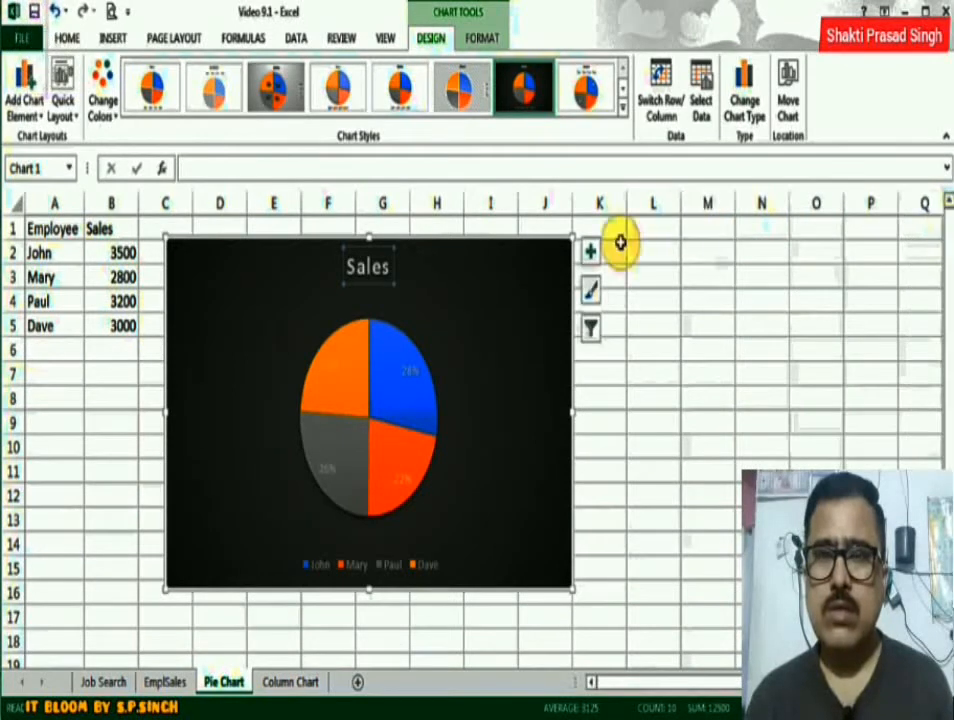
- Try the pie's data labels at Outside End, and set their position to Center
left_click(592, 258)
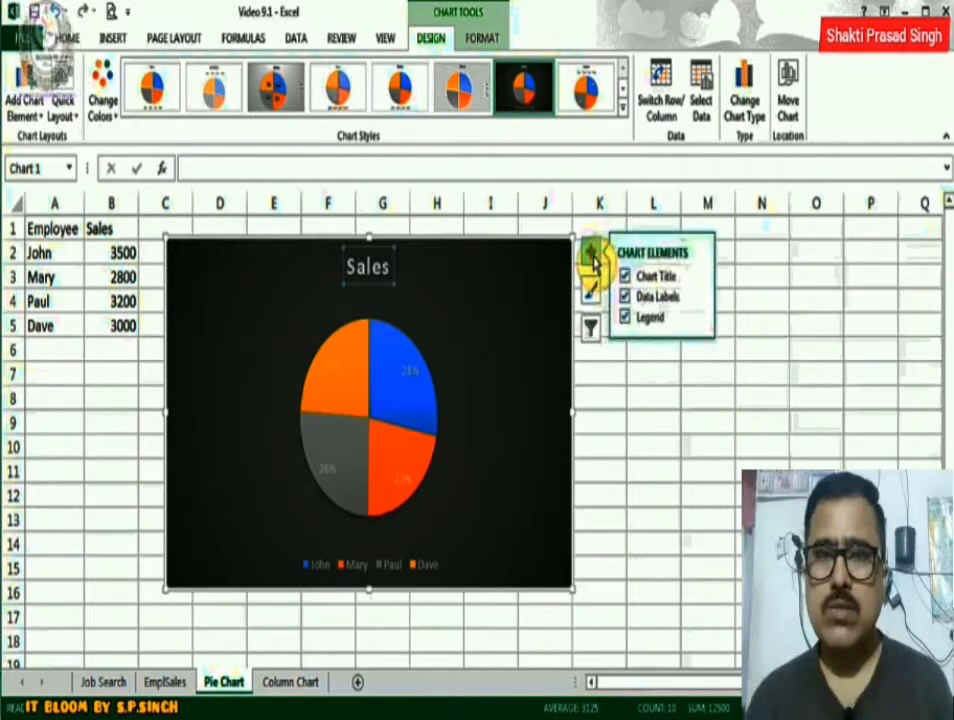
left_click(699, 305)
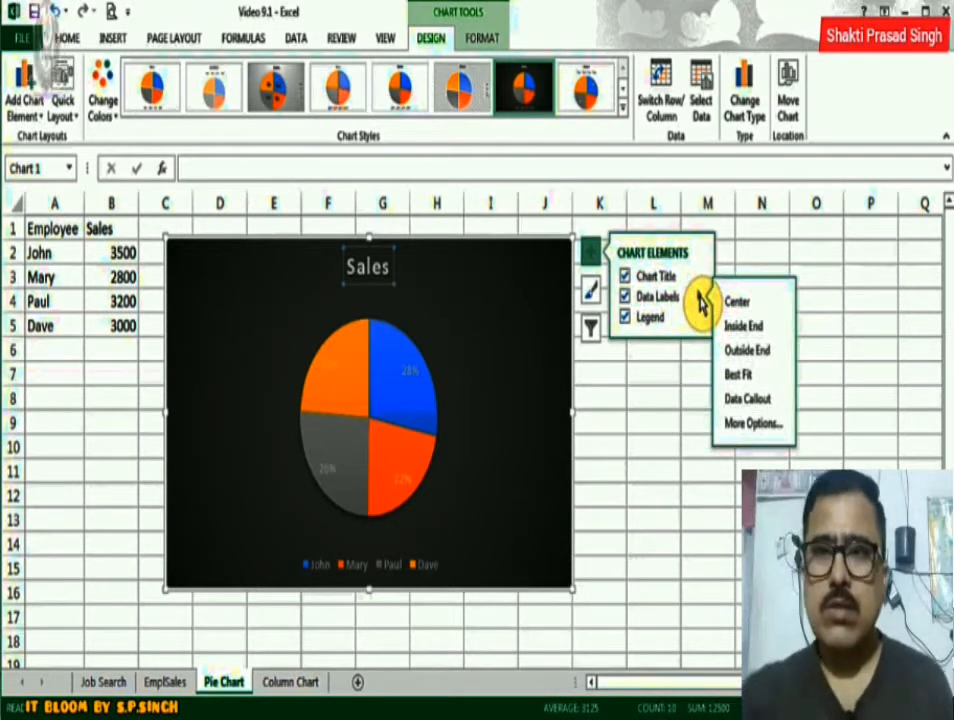
left_click(763, 352)
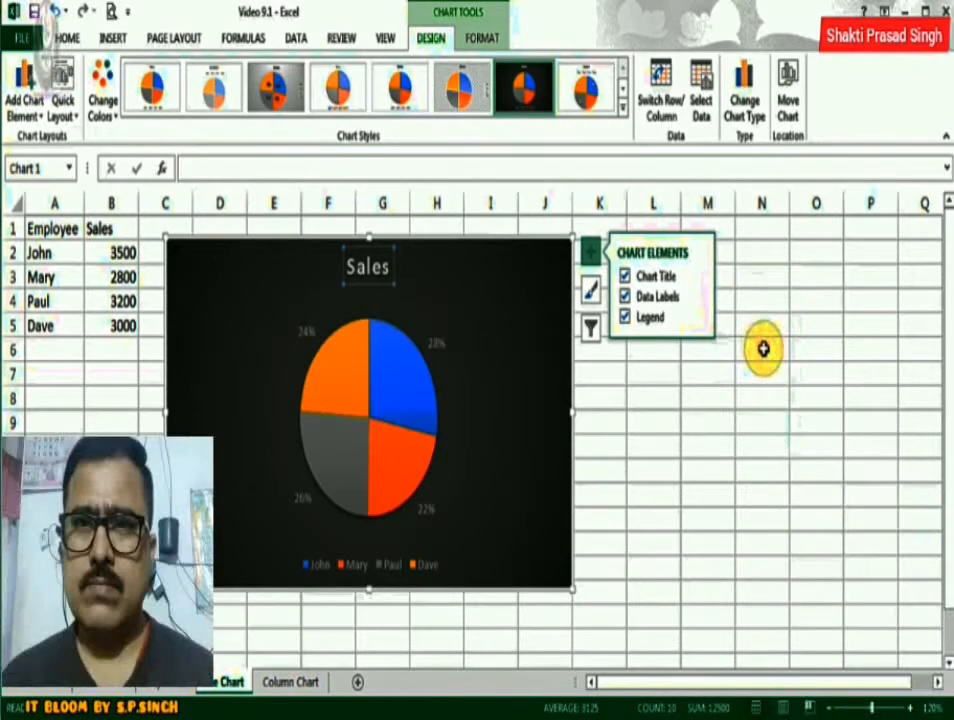
left_click(700, 303)
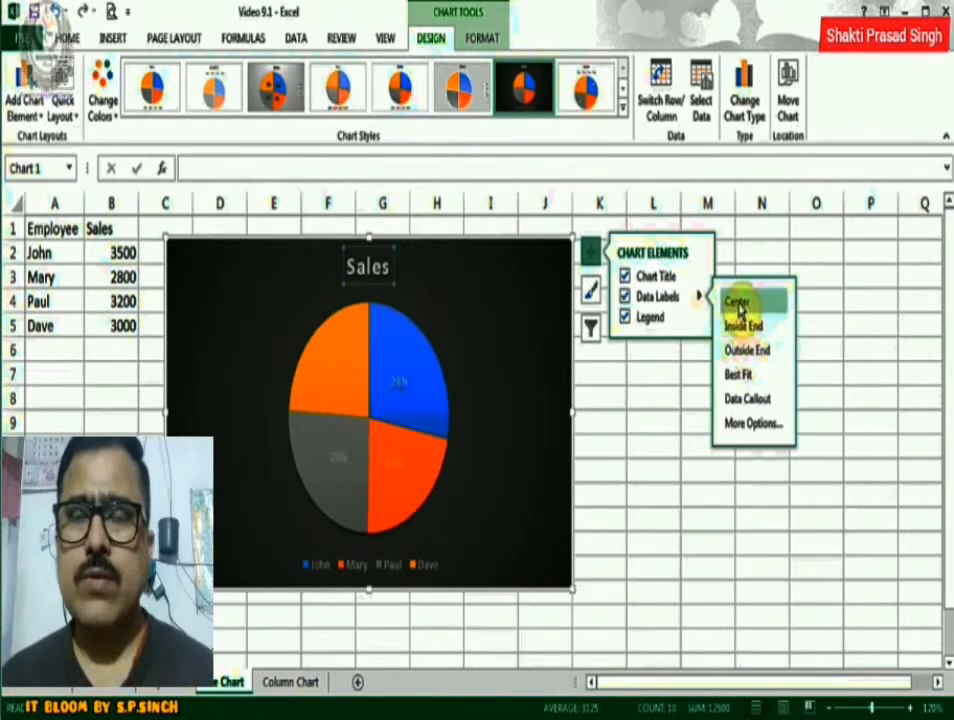
left_click(738, 302)
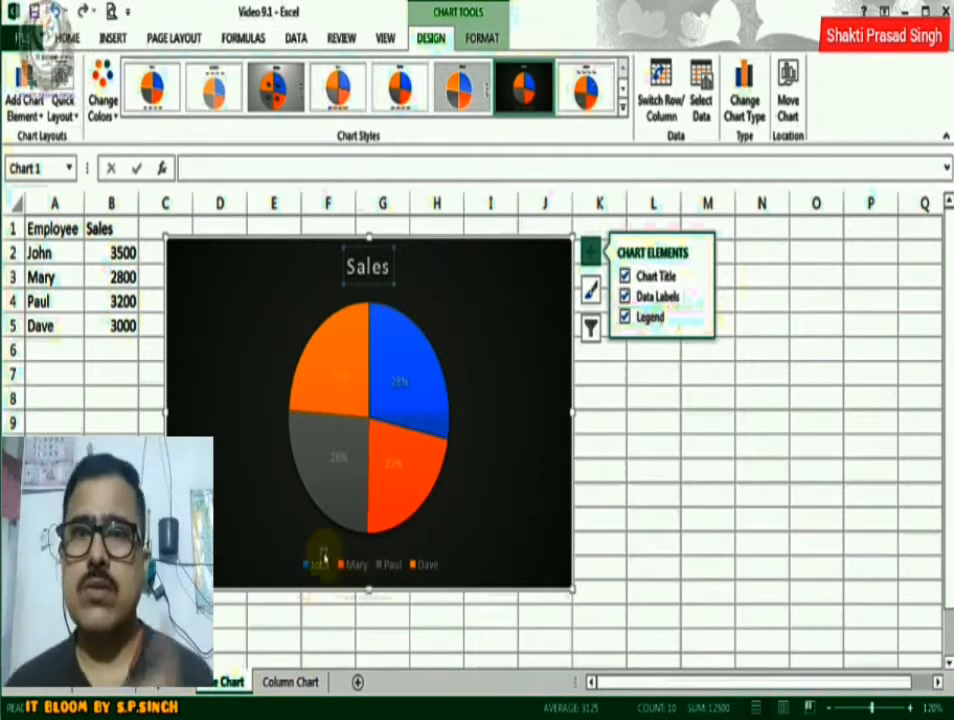
- Place the chart legend to the right of the pie and close the chart element options
left_click(696, 318)
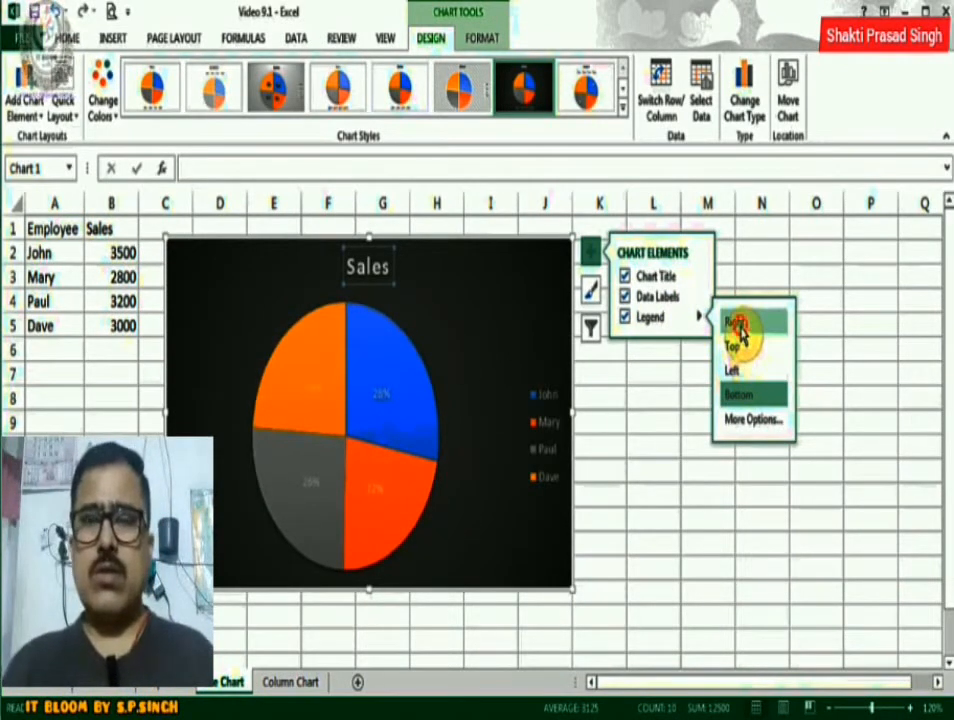
left_click(738, 323)
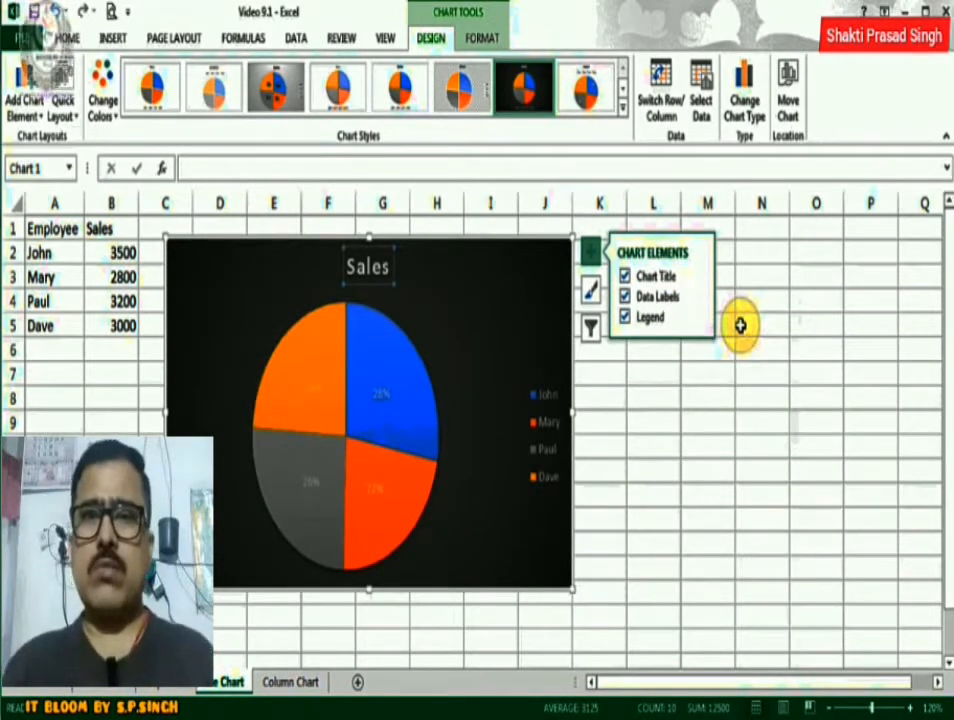
left_click(590, 251)
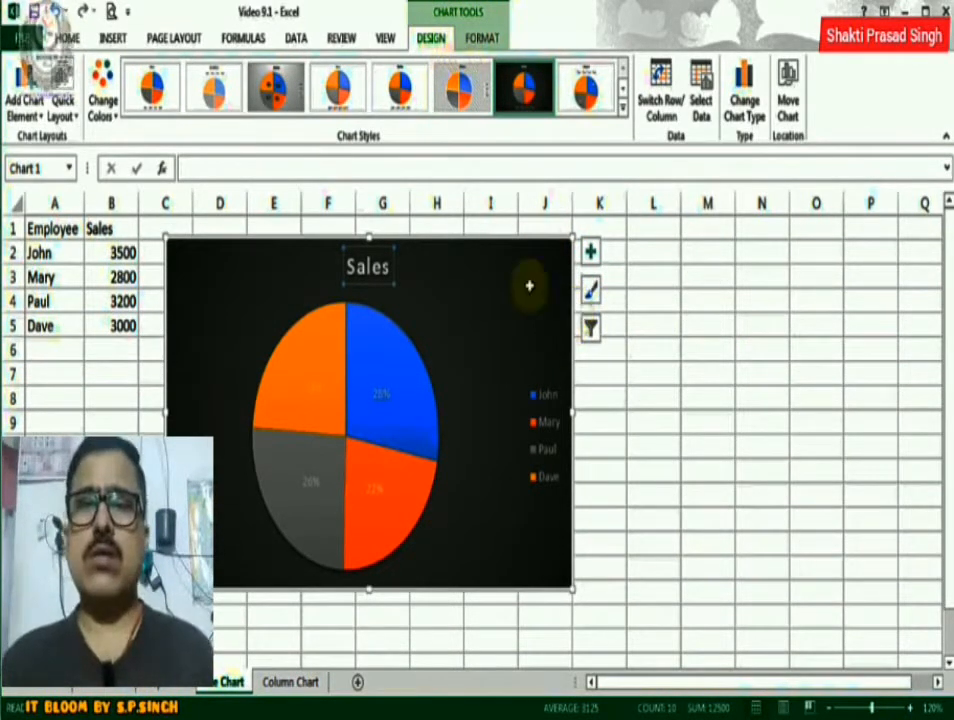
- Examine the chart title, data label and legend options and the chart's category filter, and close them without changes
left_click(38, 117)
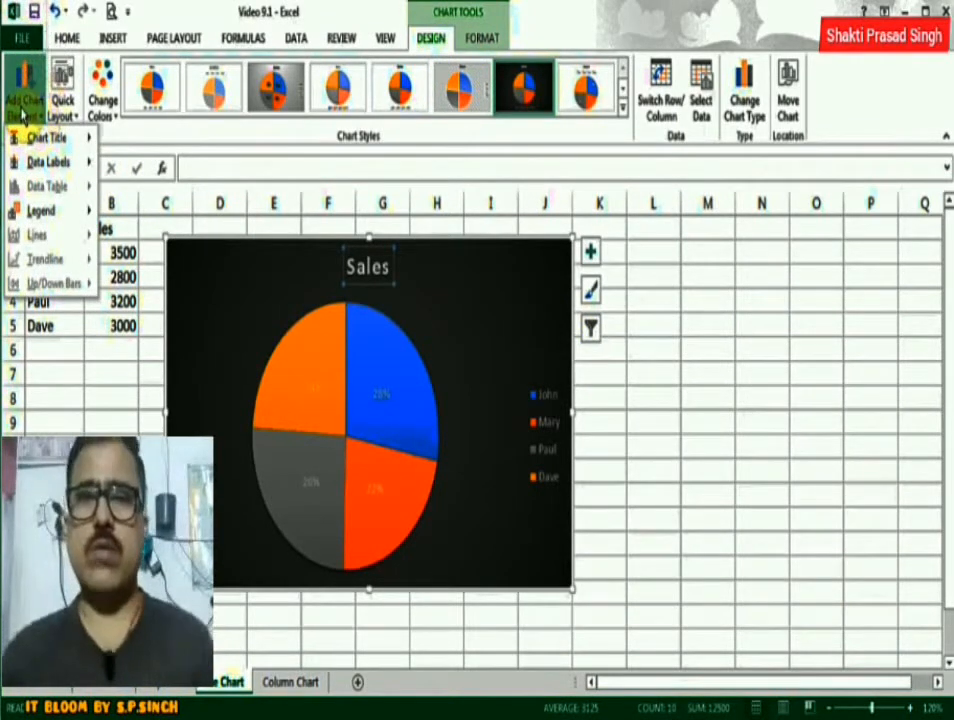
mouse_move(36, 142)
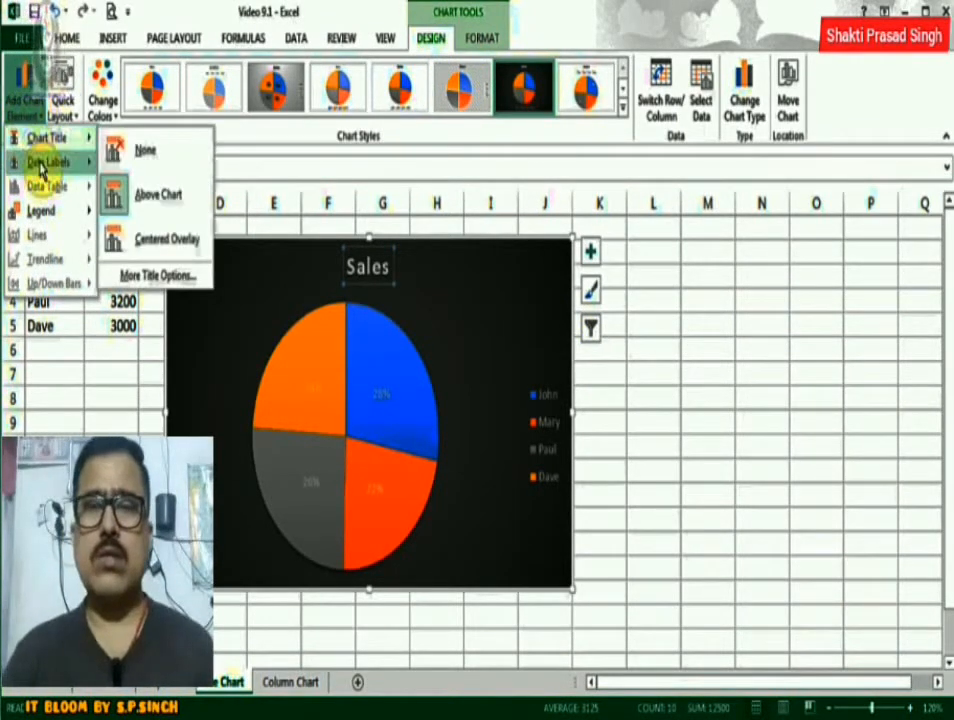
mouse_move(42, 170)
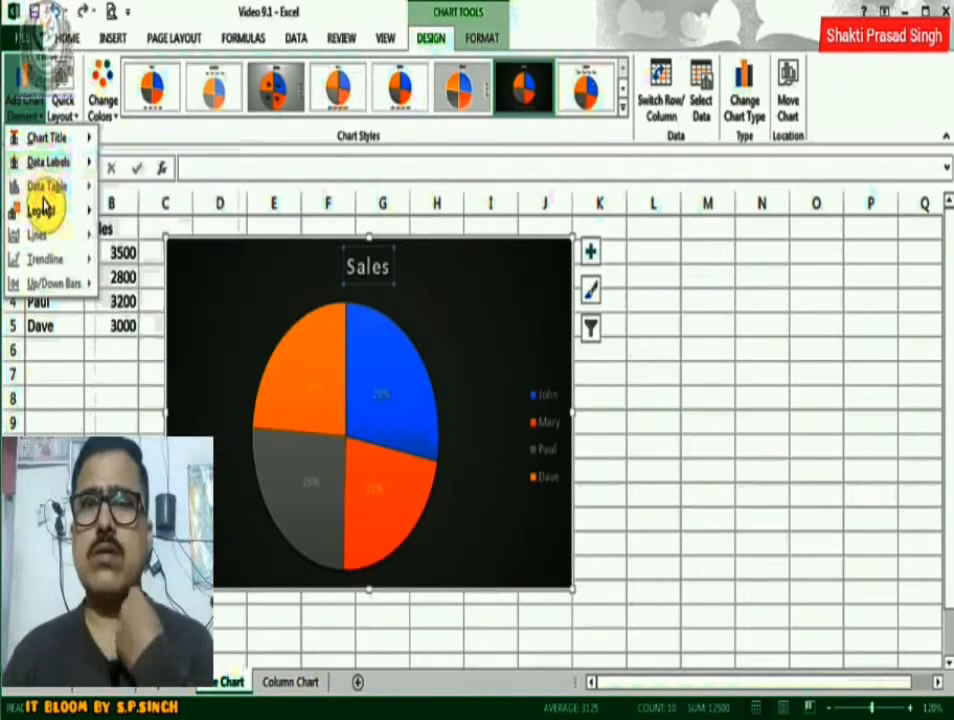
mouse_move(46, 216)
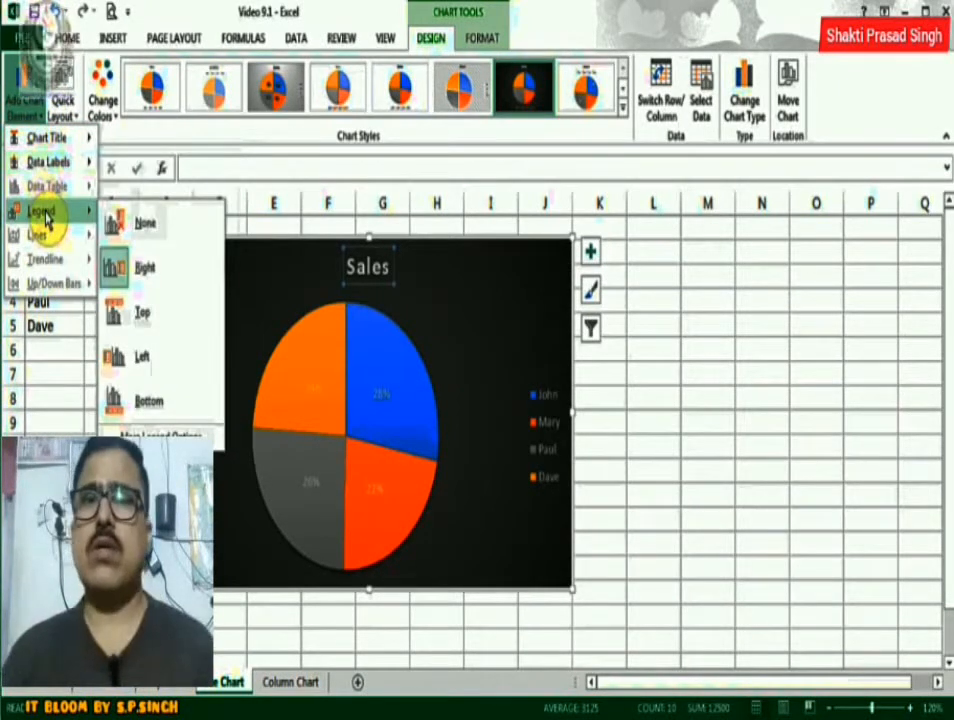
left_click(515, 358)
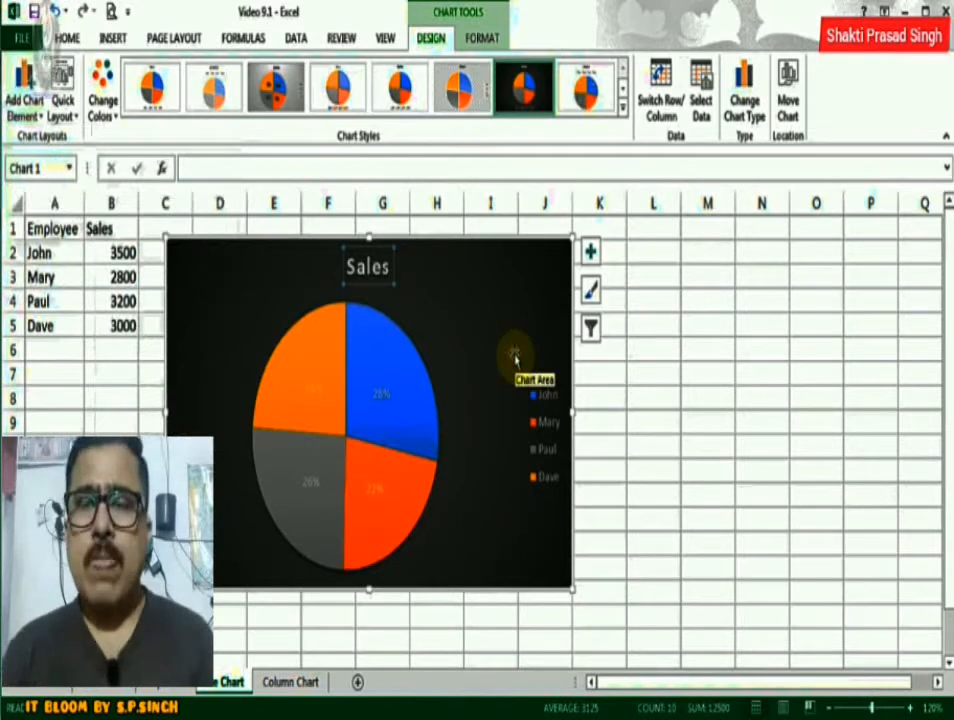
left_click(591, 329)
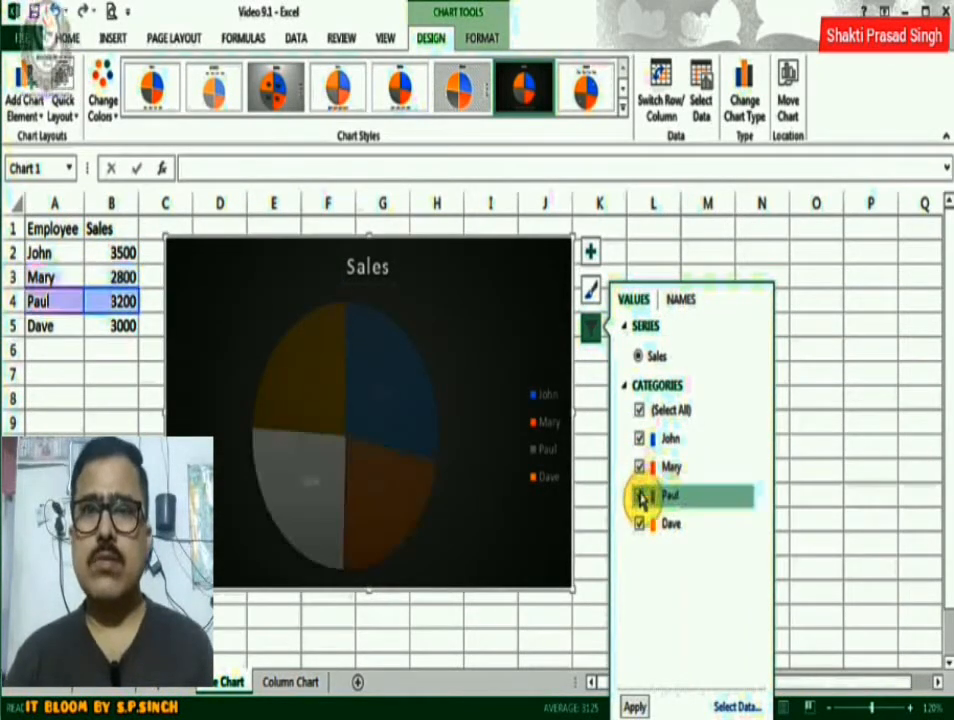
left_click(511, 298)
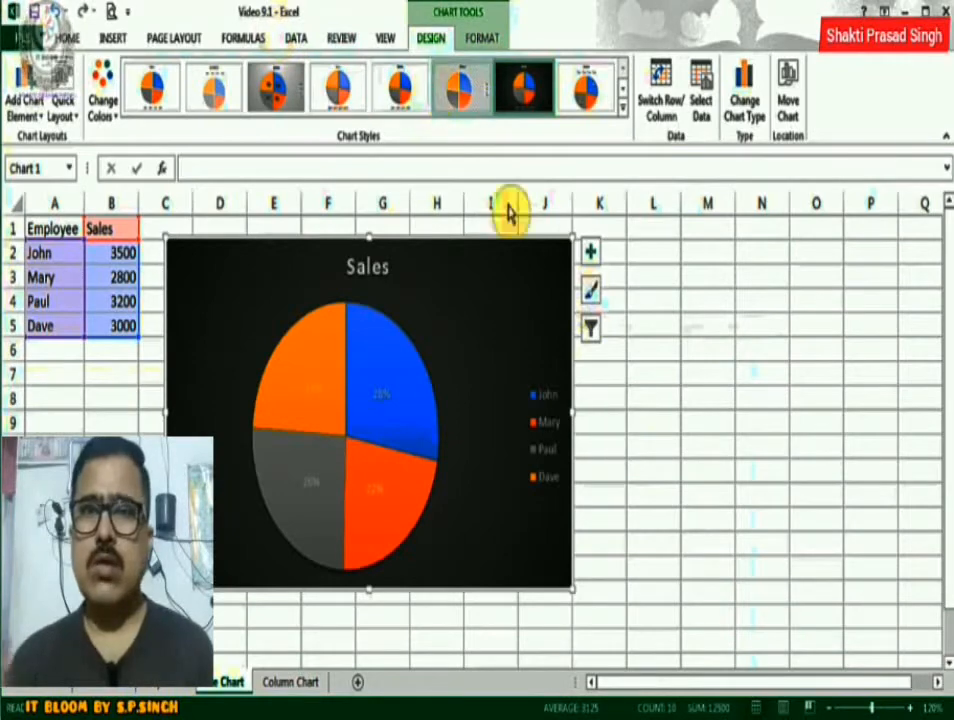
- Browse the chart's style and color choices and apply the style with a solid blue background and white slices
left_click(597, 296)
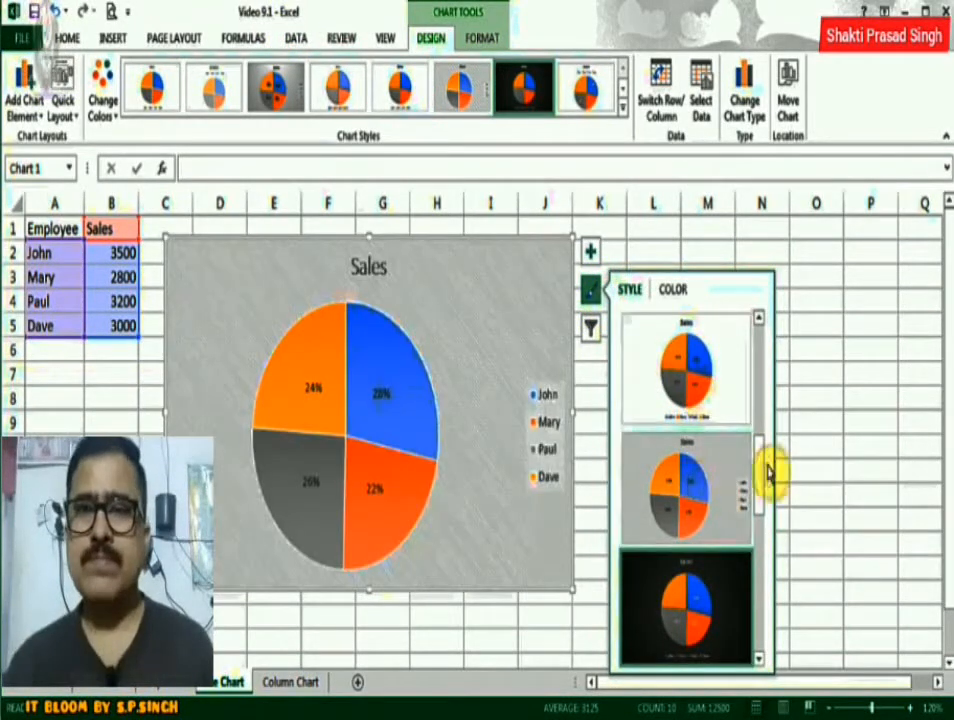
left_click(675, 291)
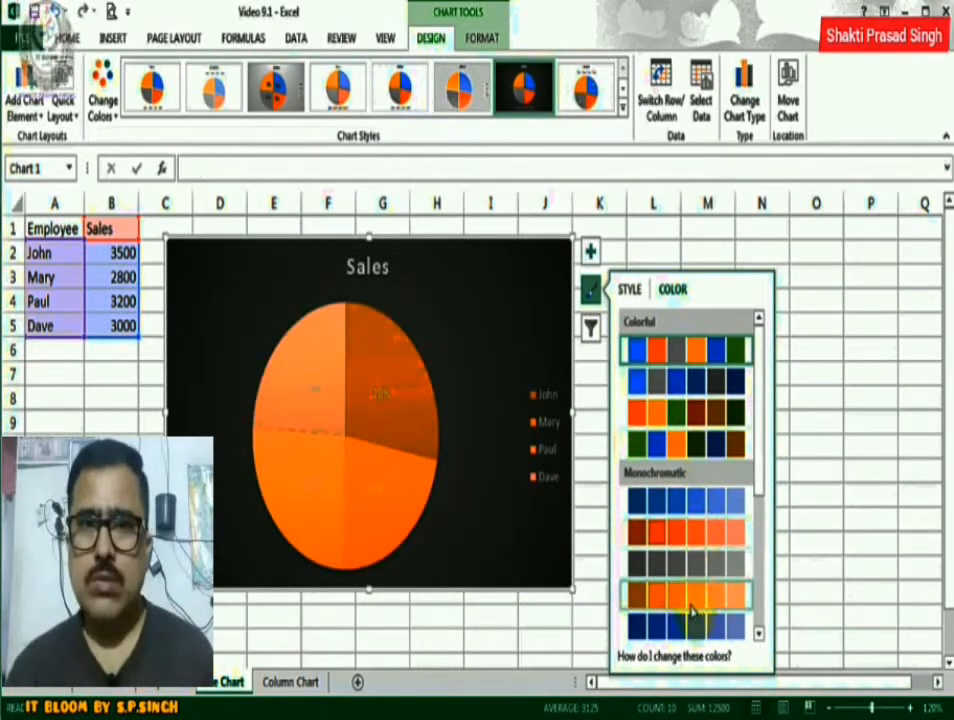
left_click(630, 293)
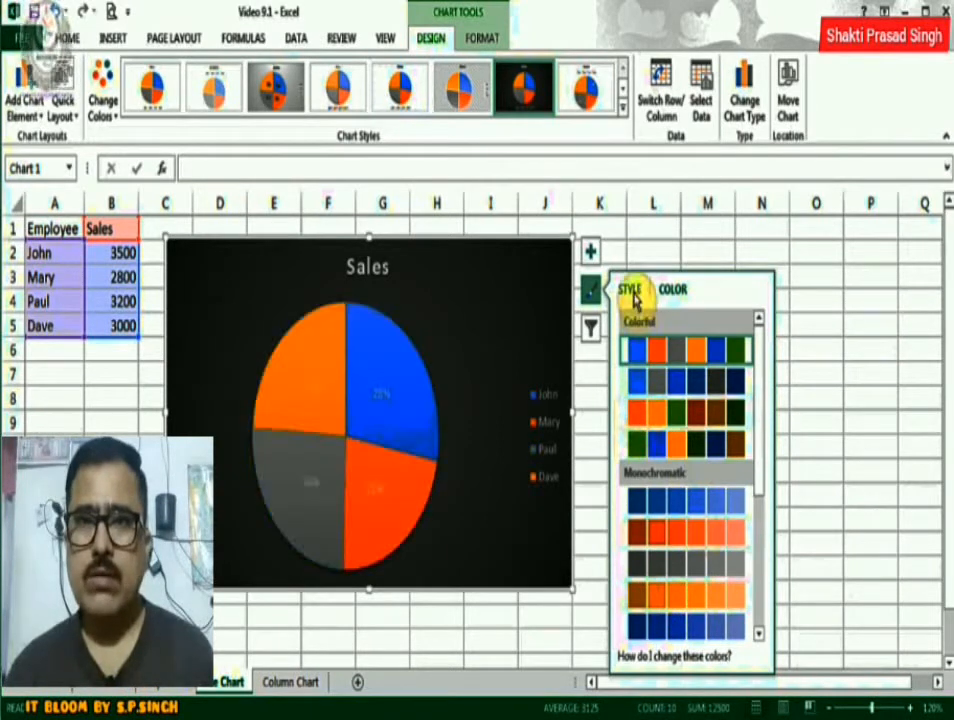
left_click_drag(762, 443, 778, 598)
left_click(702, 378)
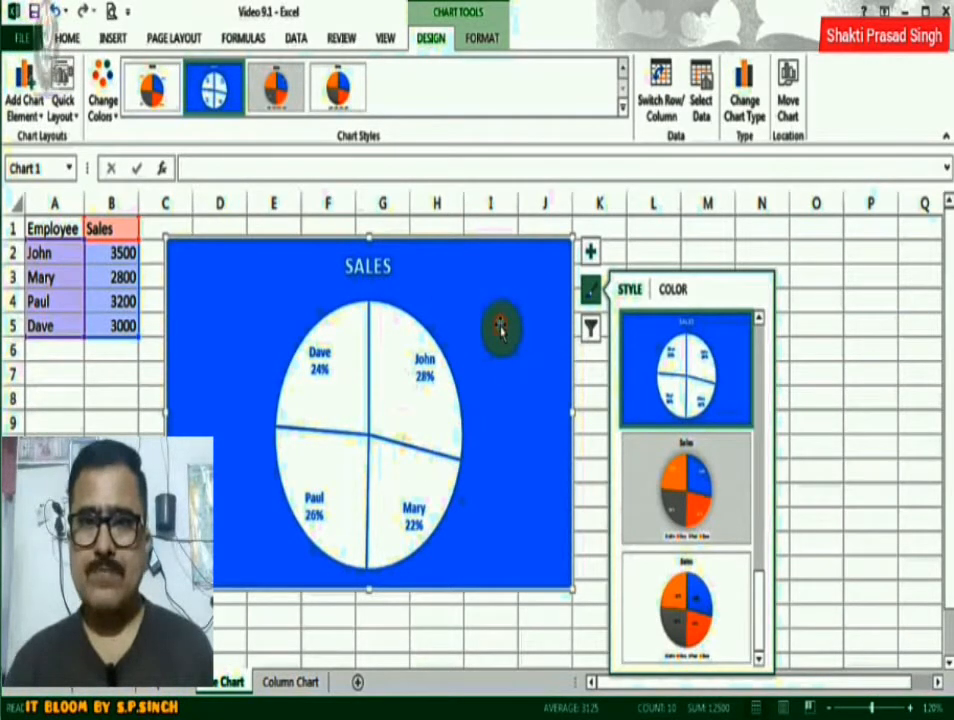
left_click(597, 300)
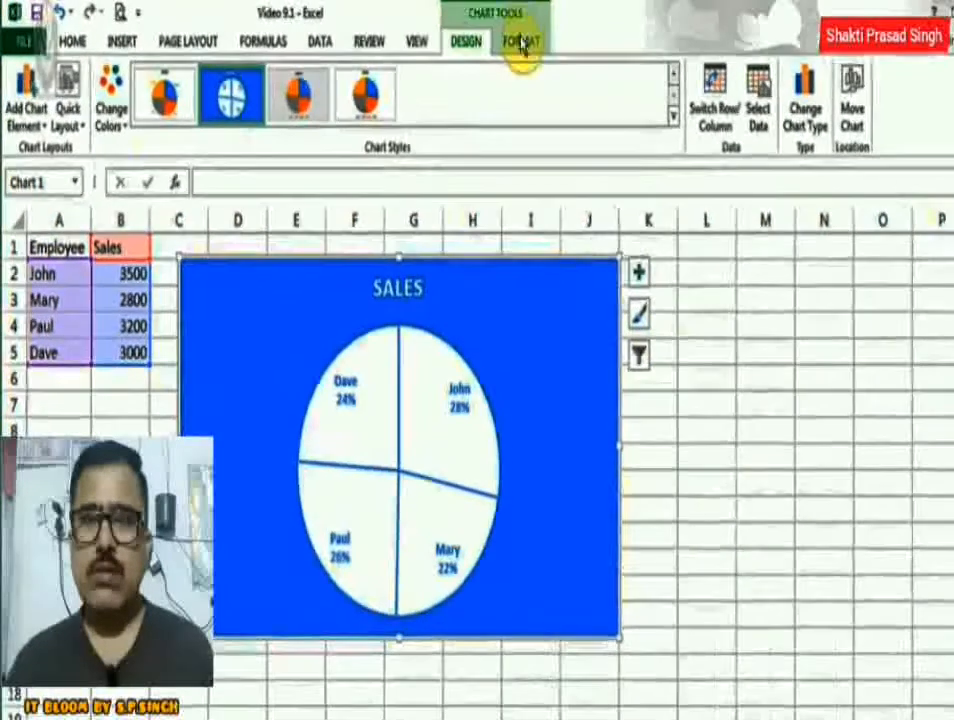
- Fill the chart area with standard green and apply the dark gradient variation that radiates from the center
left_click(481, 38)
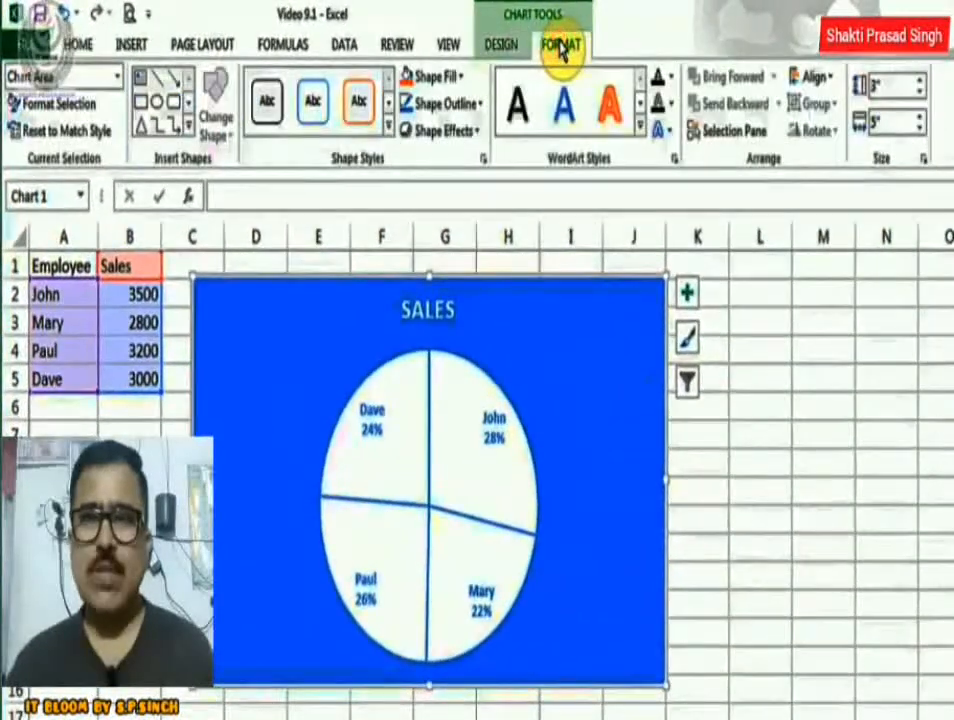
left_click(455, 78)
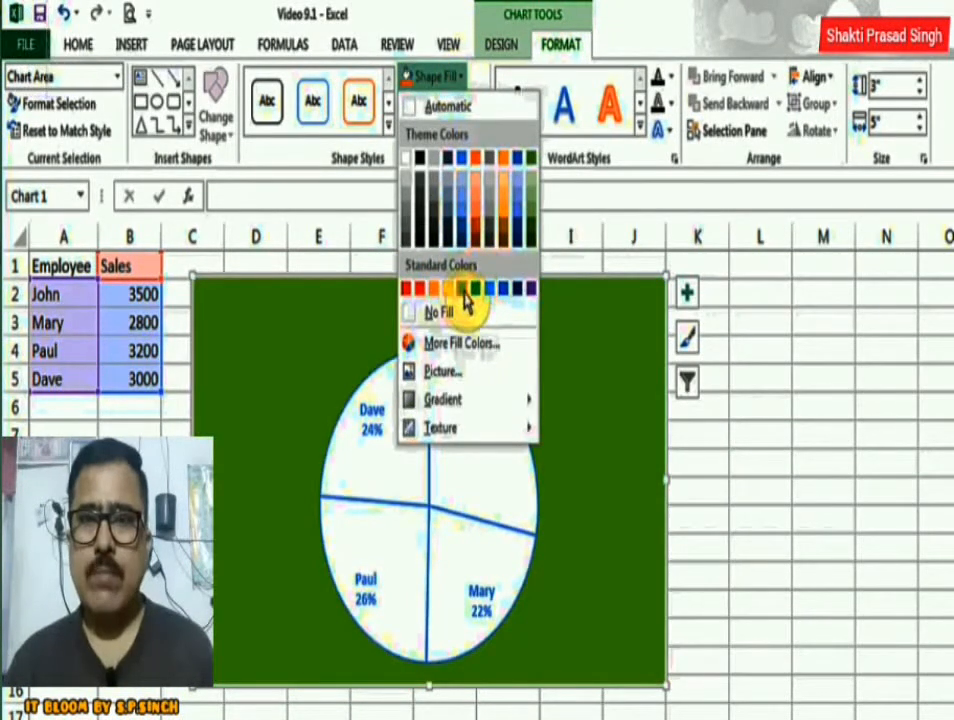
left_click(462, 290)
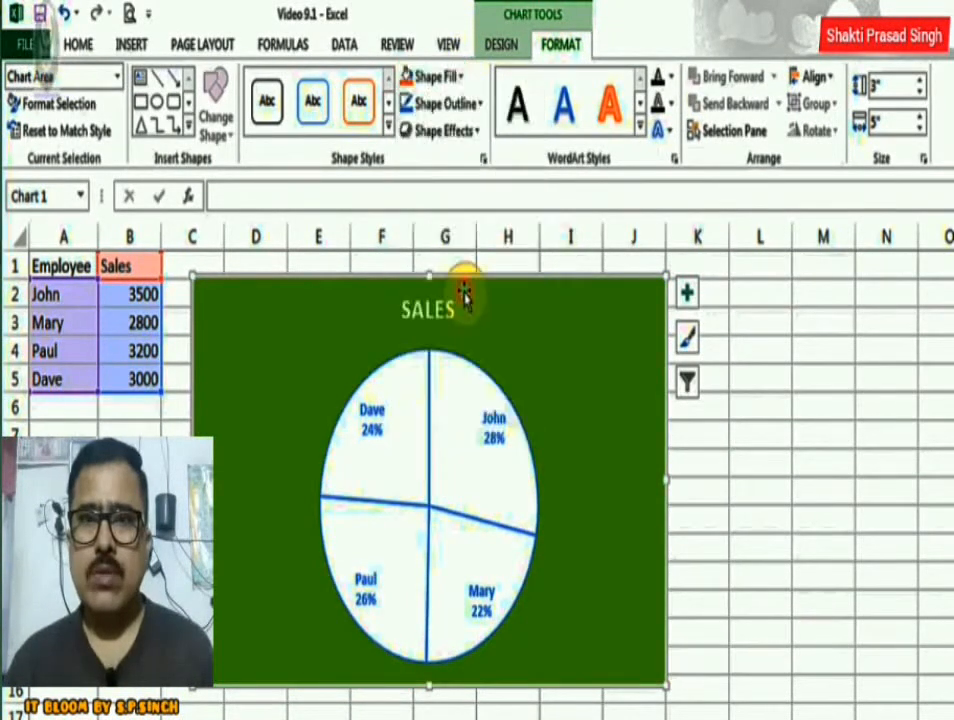
left_click(455, 82)
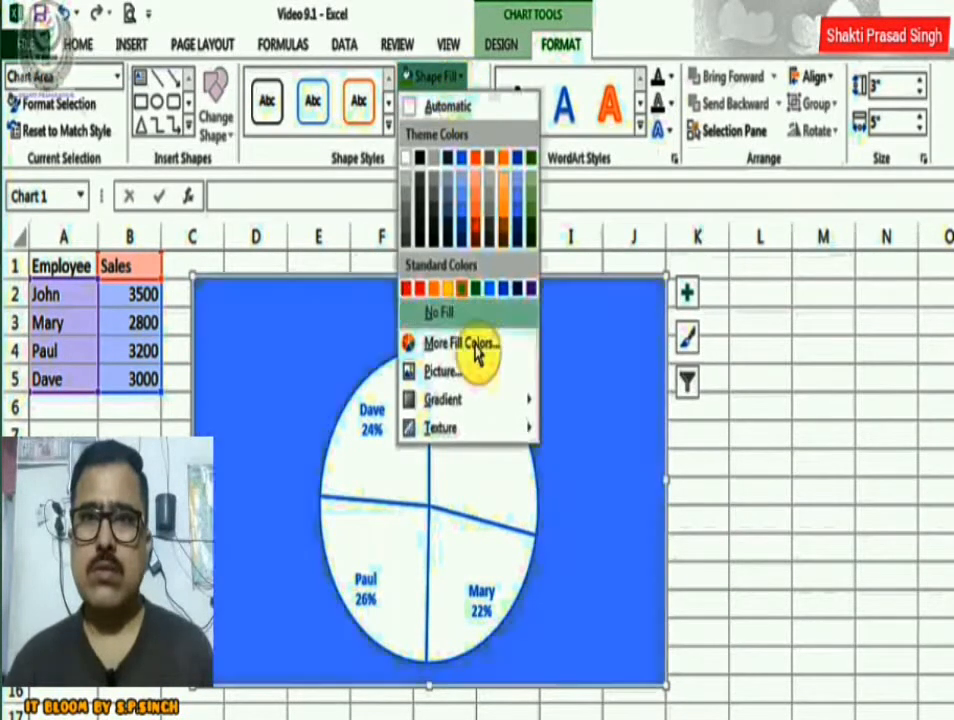
mouse_move(472, 415)
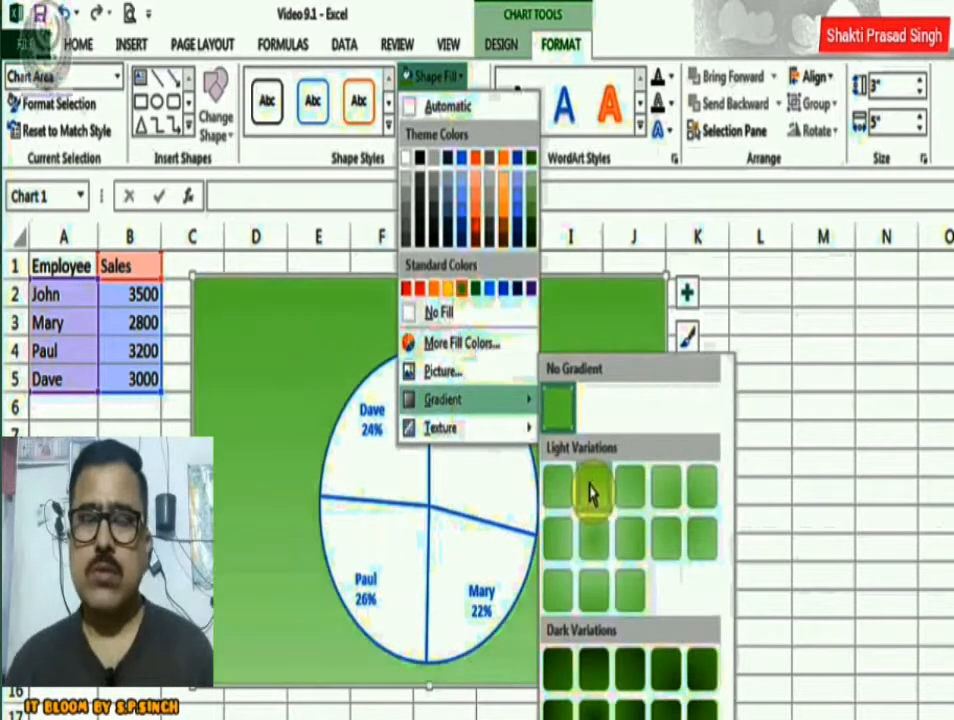
left_click(603, 705)
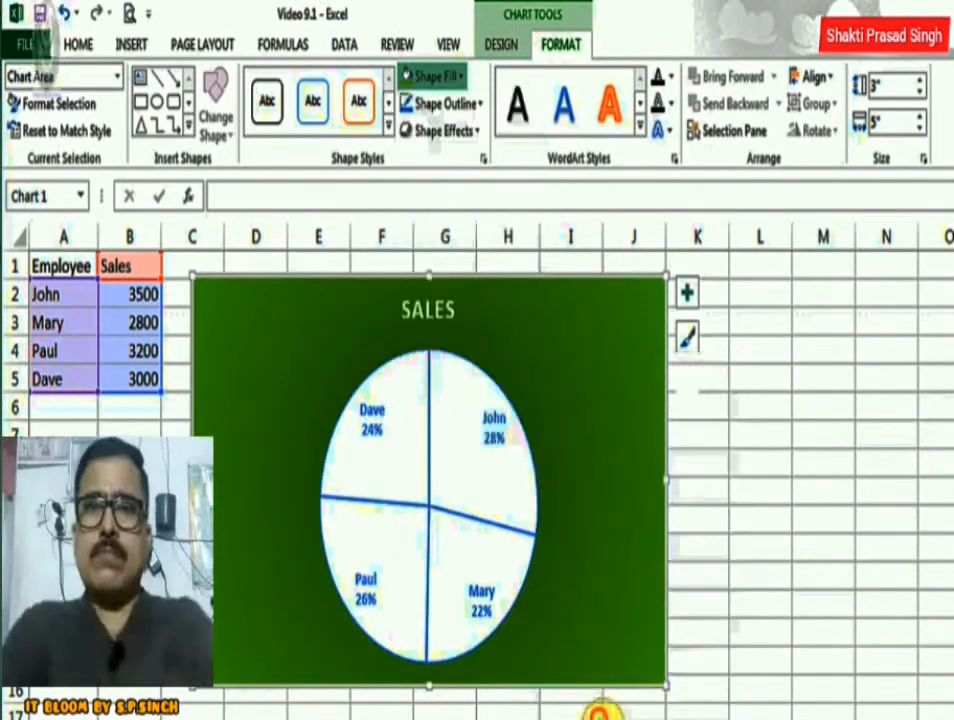
- Set the chart area's gradient fill type to Rectangular in the detailed fill settings and close them
left_click(456, 79)
mouse_move(485, 400)
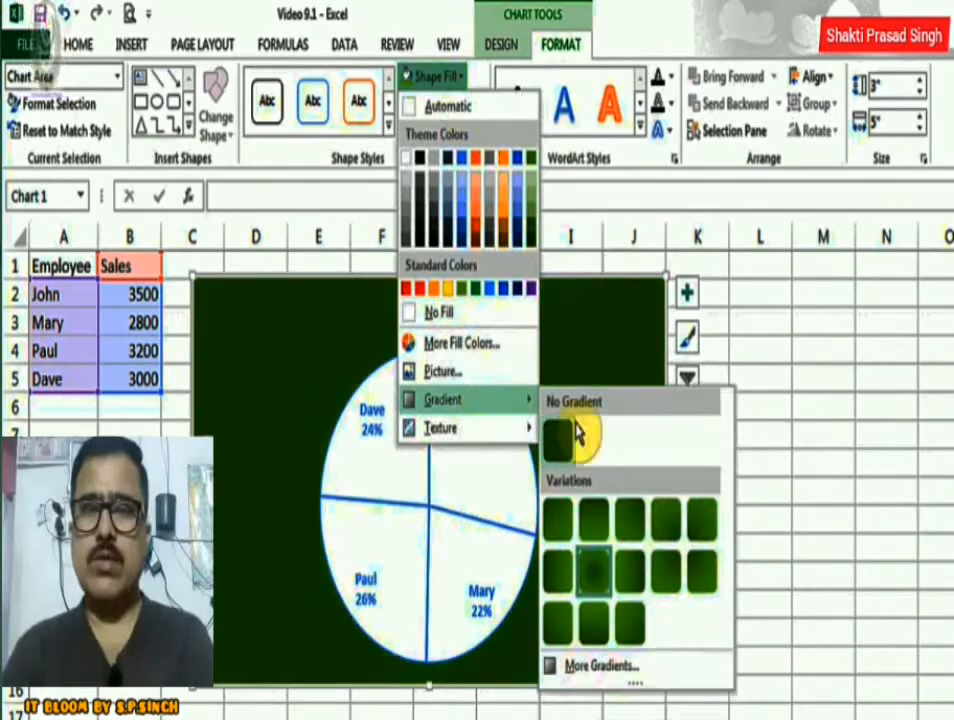
left_click(590, 668)
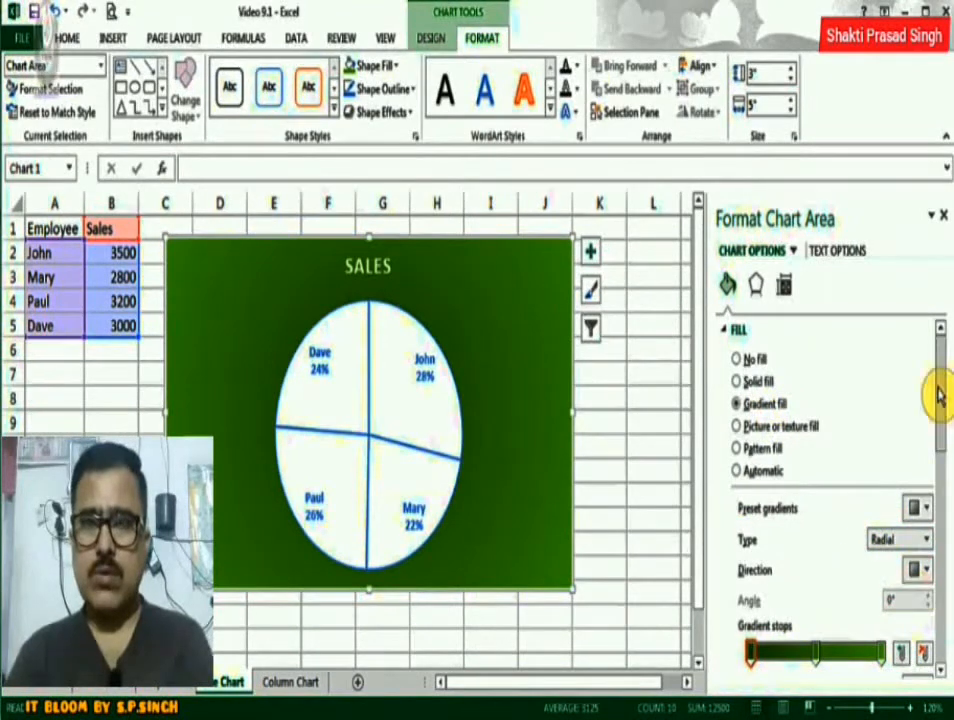
mouse_move(938, 390)
left_mouse_down()
mouse_move(942, 445)
mouse_move(940, 400)
left_mouse_up()
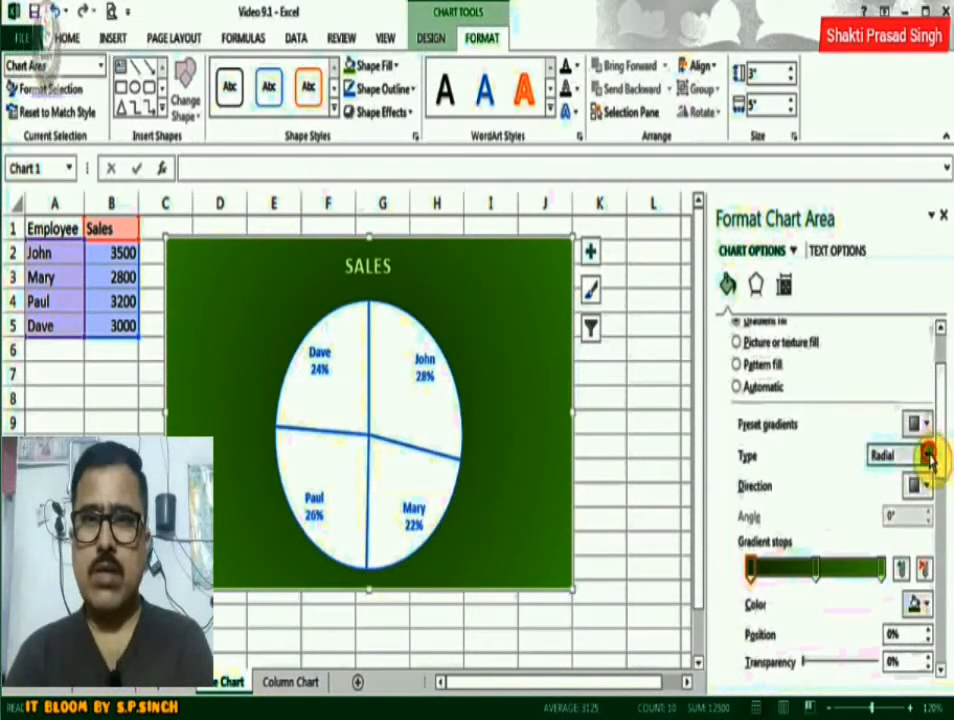
left_click(929, 456)
left_click(900, 515)
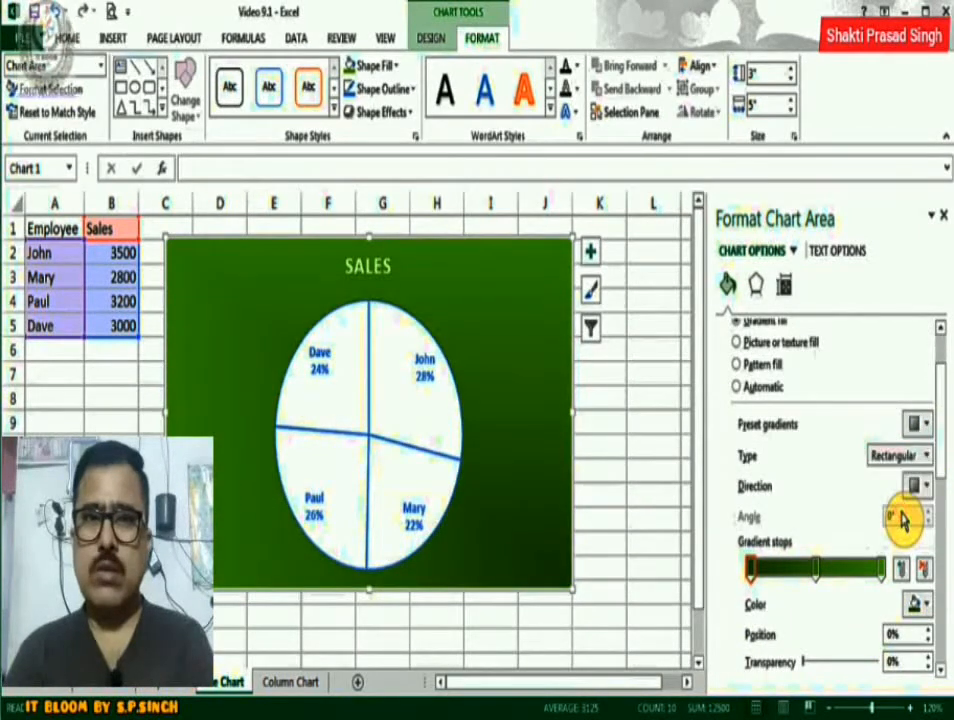
left_click_drag(935, 422, 936, 318)
left_click(942, 215)
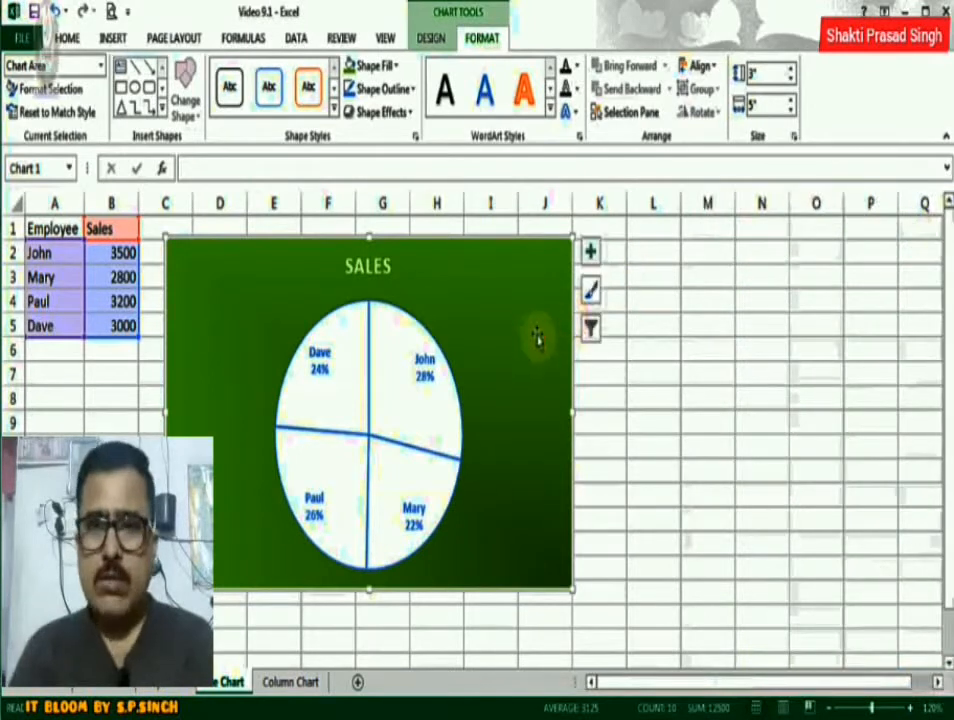
- Fill the chart area background with the blue water droplets texture
left_click(393, 68)
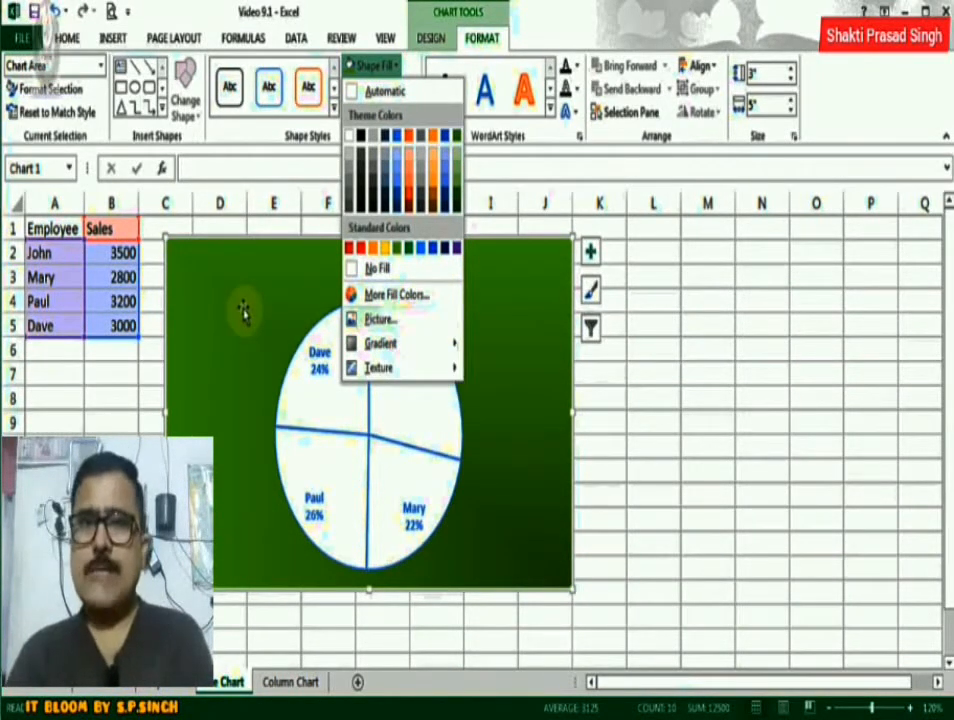
mouse_move(396, 375)
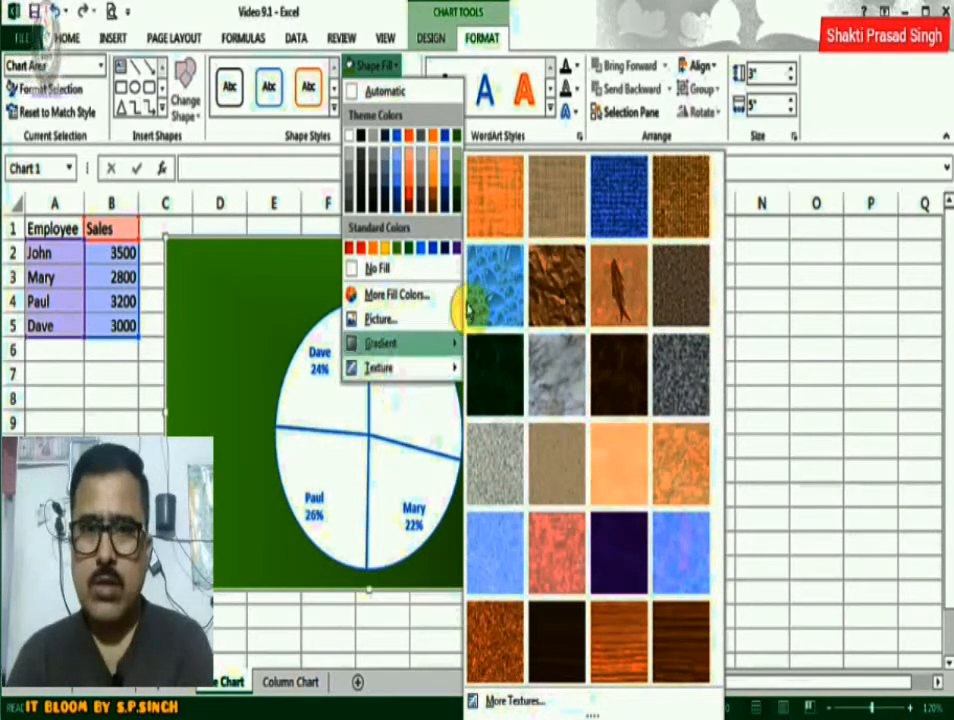
left_click(487, 294)
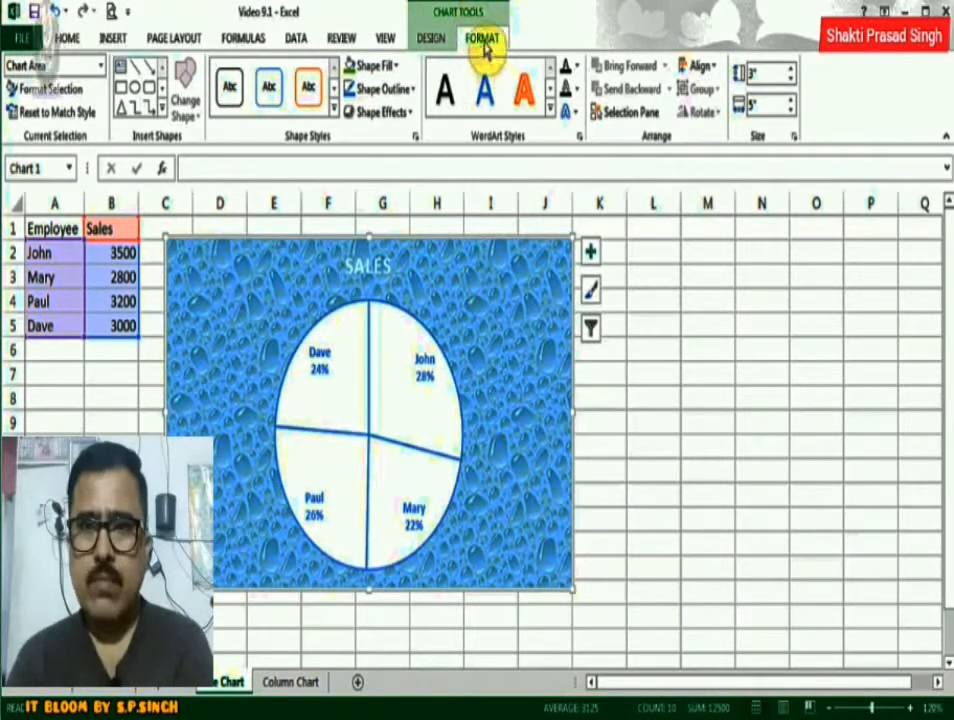
right_click(479, 323)
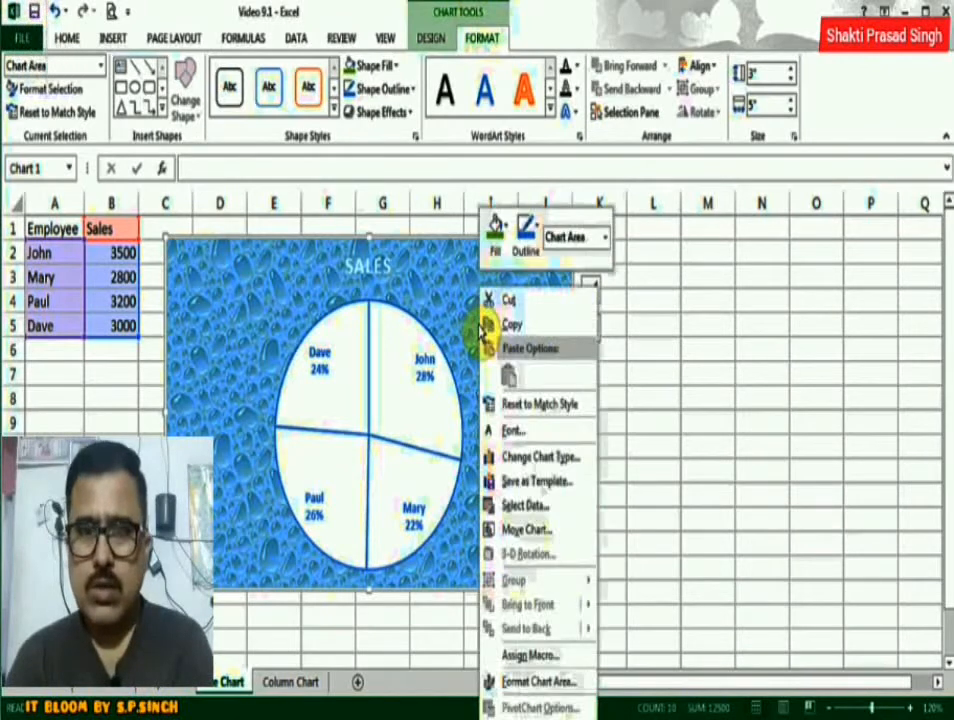
left_click(449, 283)
- Apply the WordArt style Fill - Black, Text 1, Shadow to the chart title
left_click(381, 266)
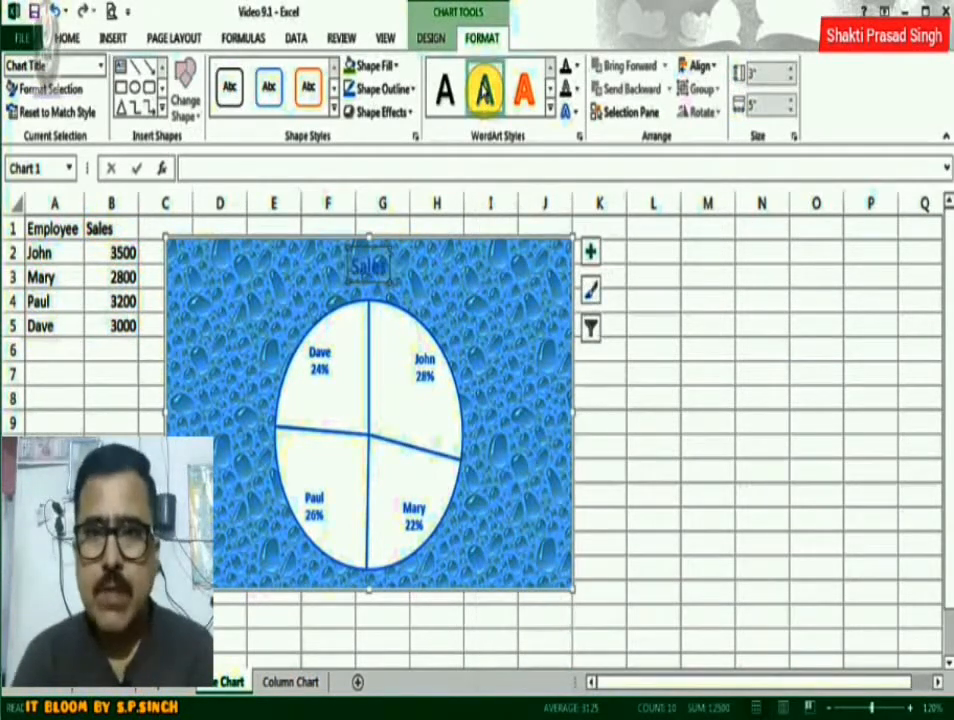
left_click(444, 96)
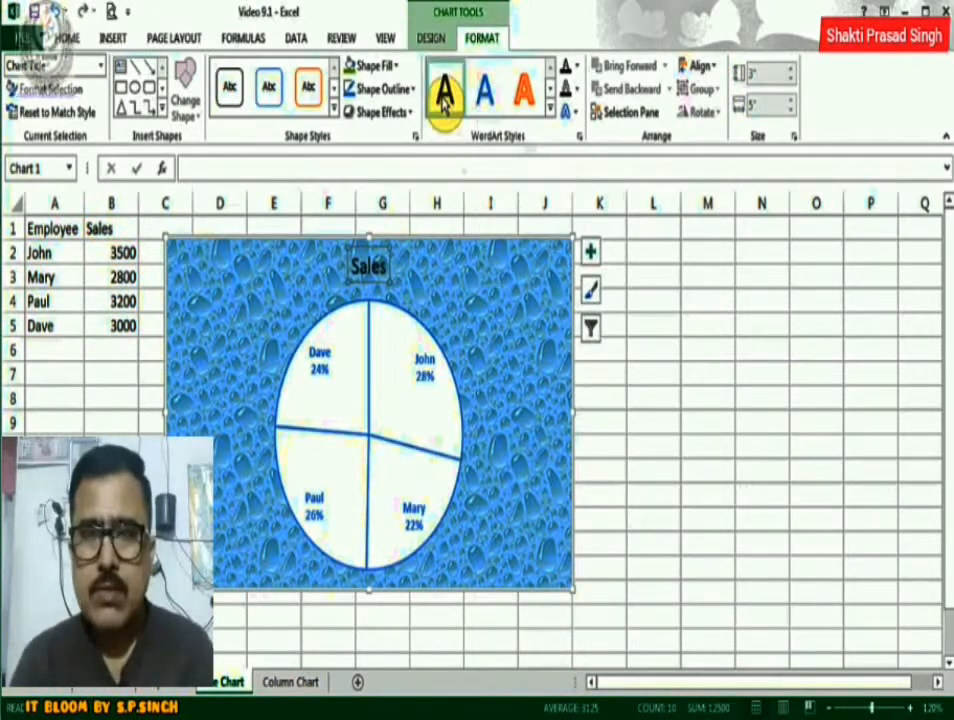
left_click(551, 110)
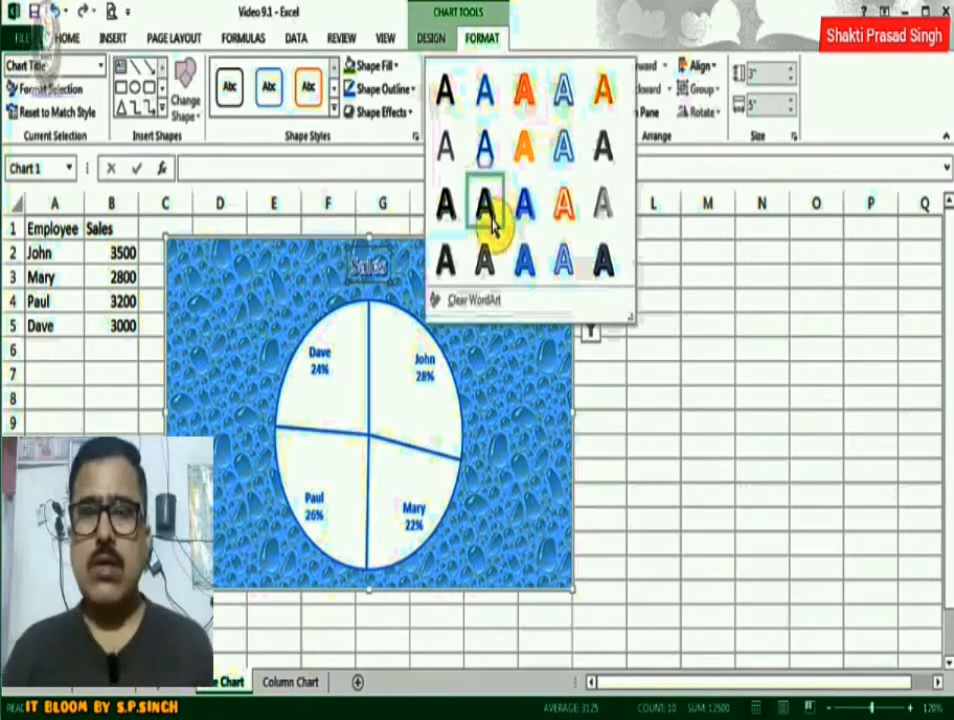
left_click(447, 96)
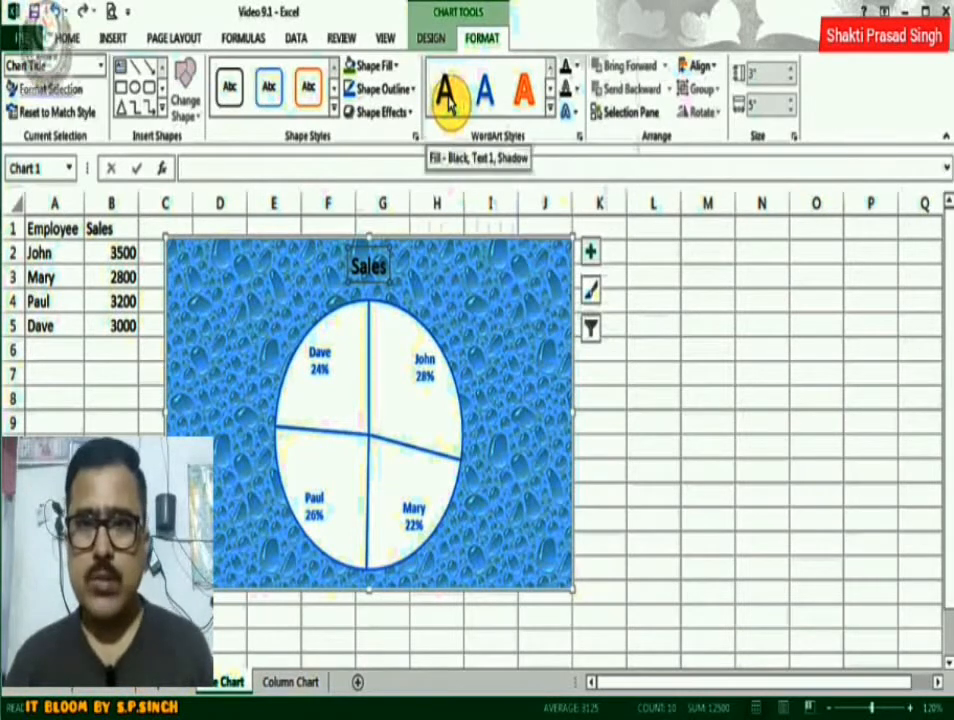
- Select only the pie slice of the employee in row 2 and fill it with a standard green
left_click(462, 310)
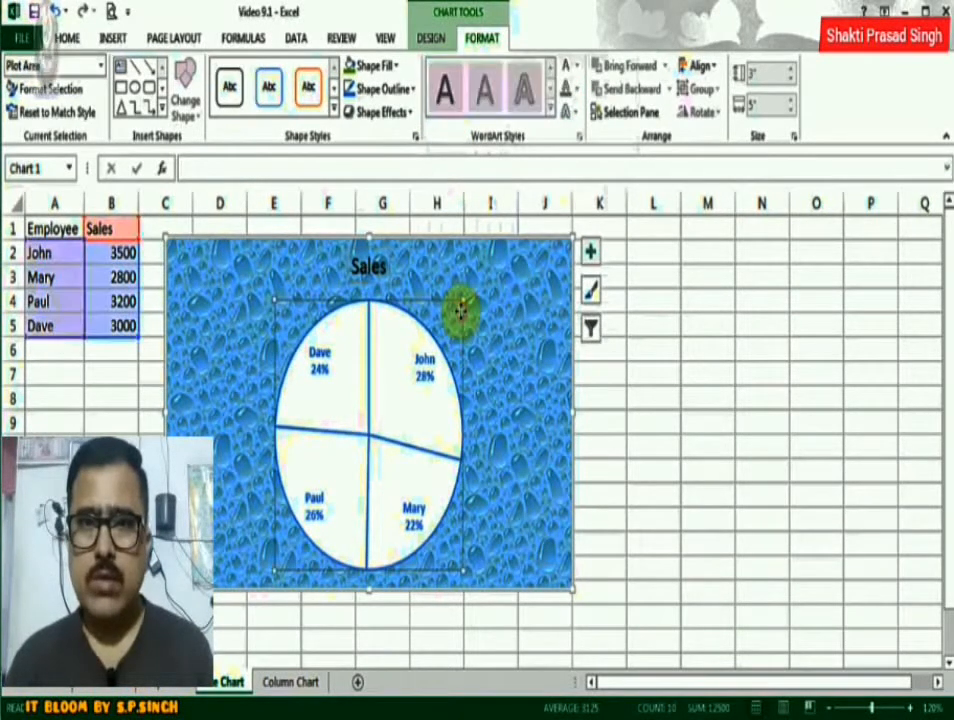
left_click(460, 310)
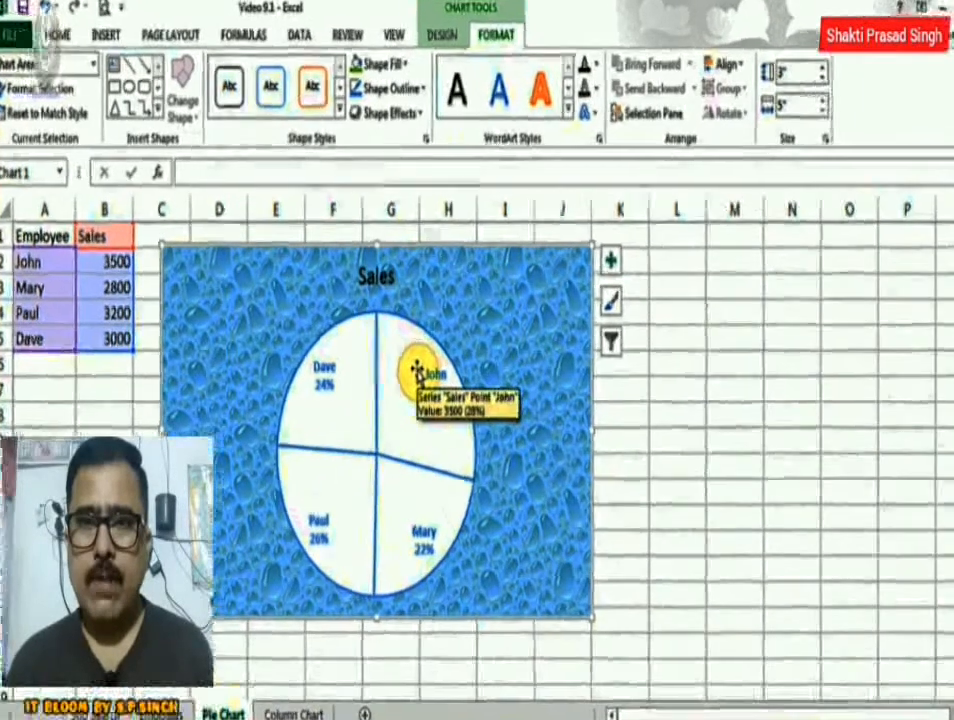
left_click(410, 358)
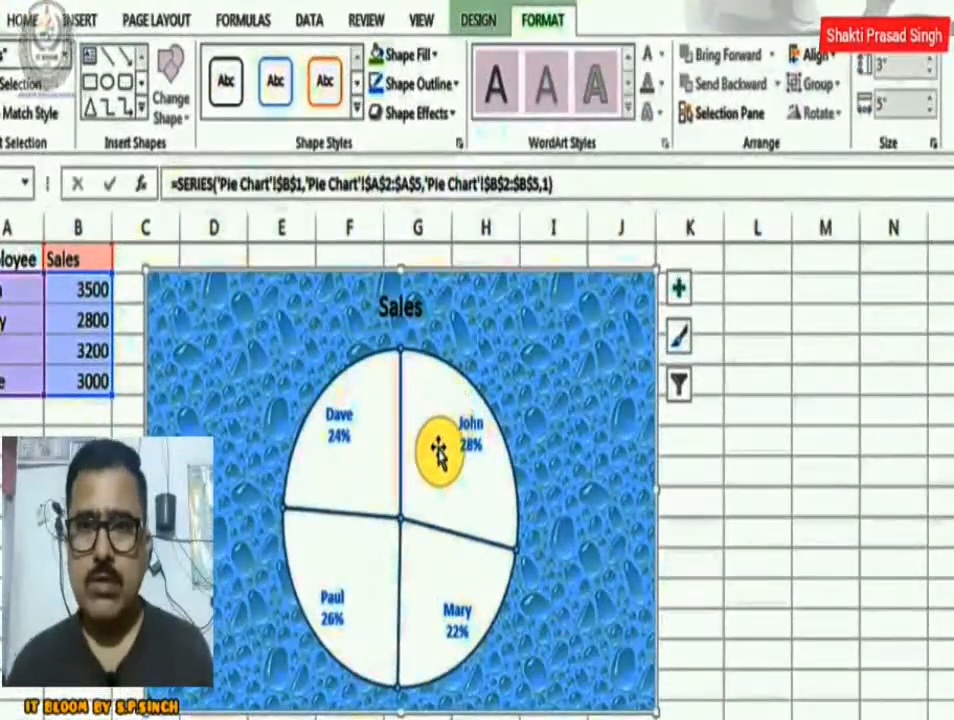
left_click(439, 450)
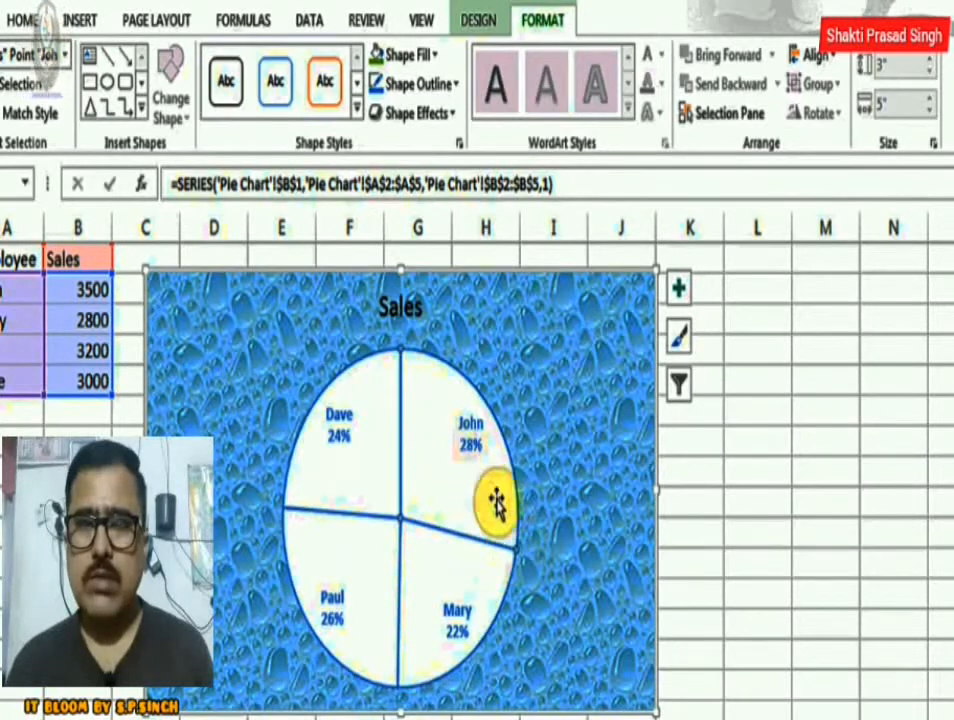
left_click(430, 55)
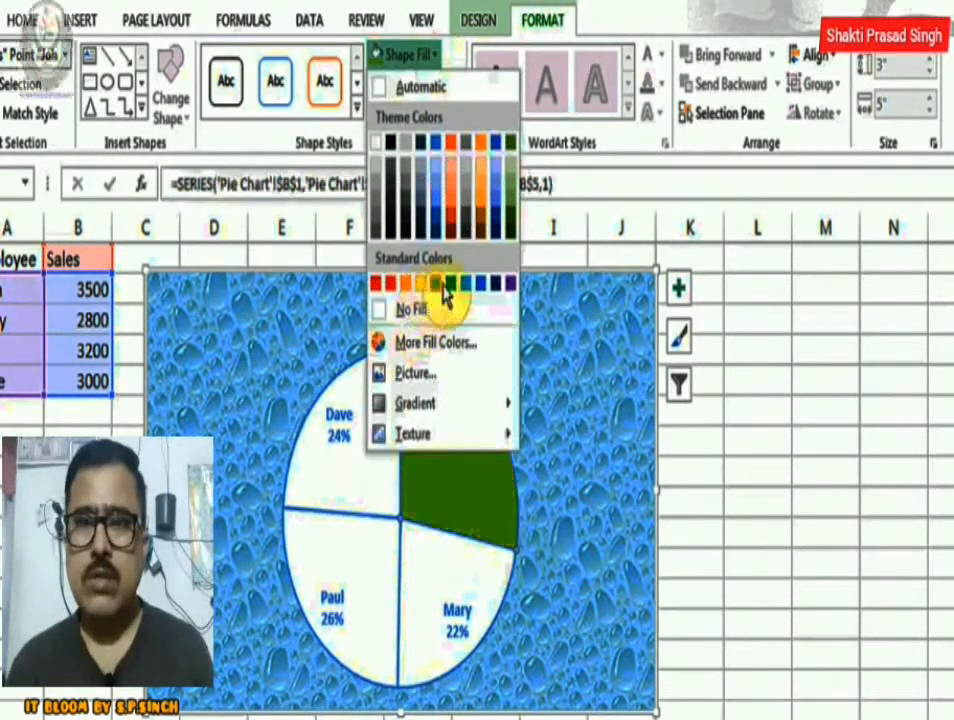
left_click(437, 285)
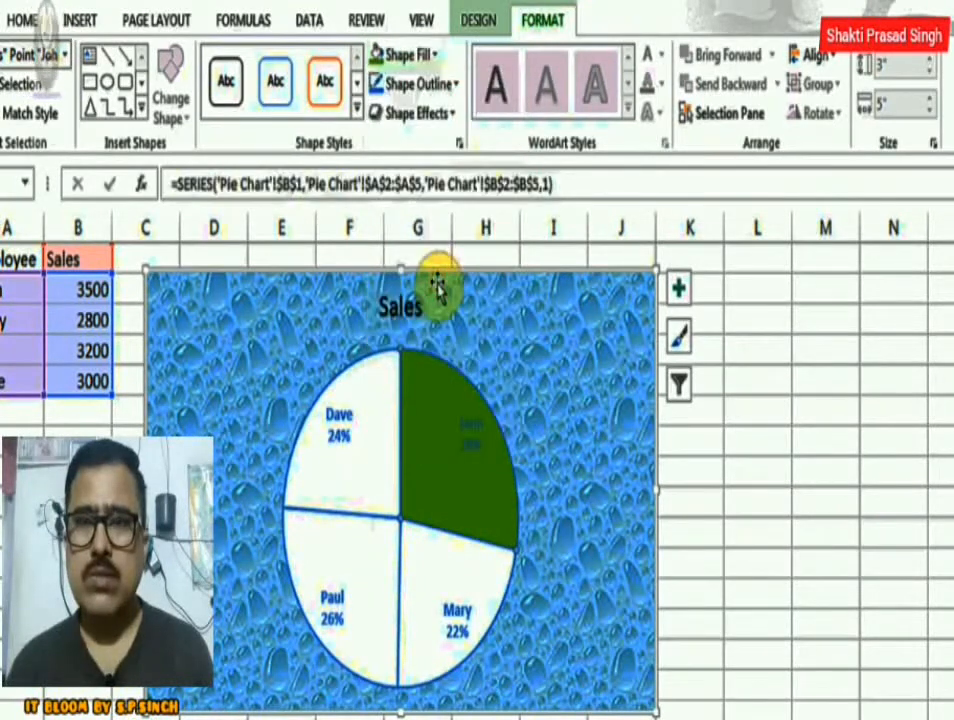
- Select only the pie slice of the employee in row 5 and fill it with an orange theme color
left_click(341, 446)
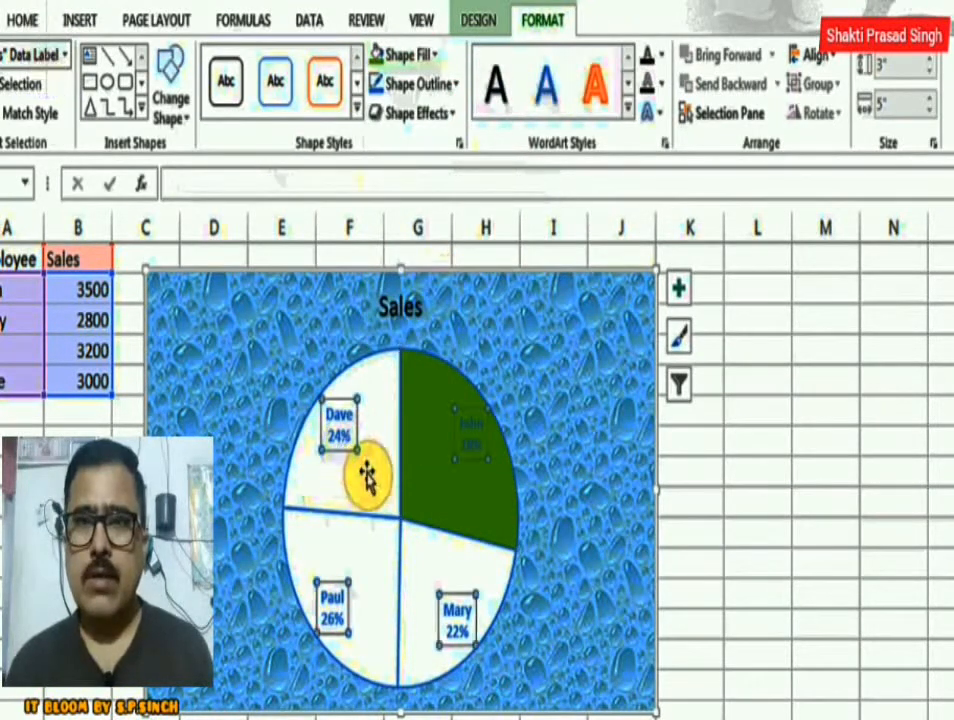
left_click(367, 478)
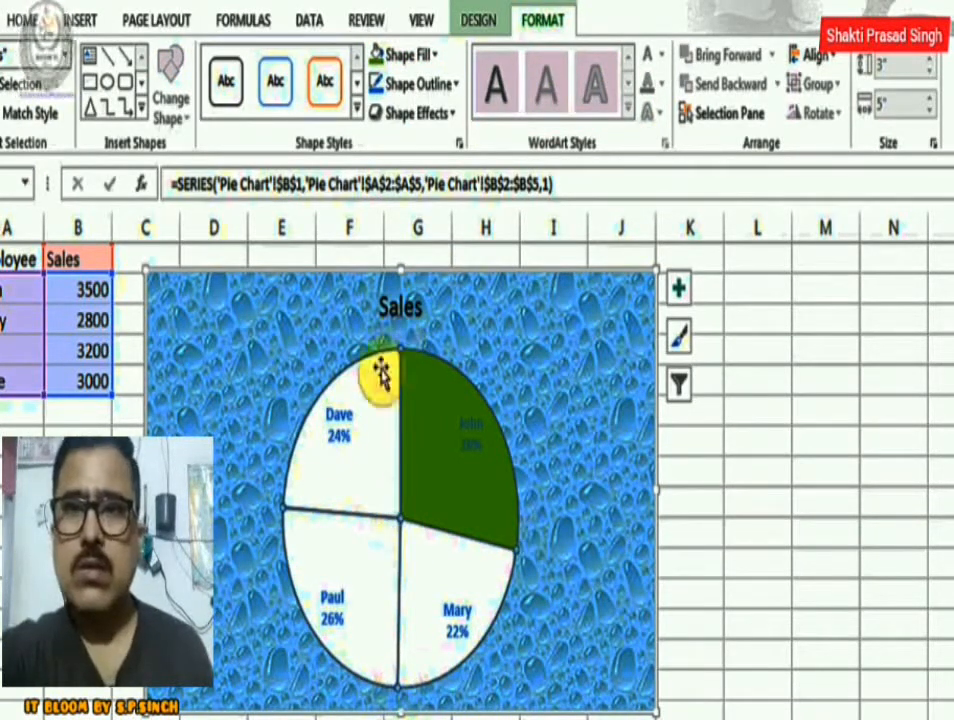
left_click(361, 484)
left_click(422, 54)
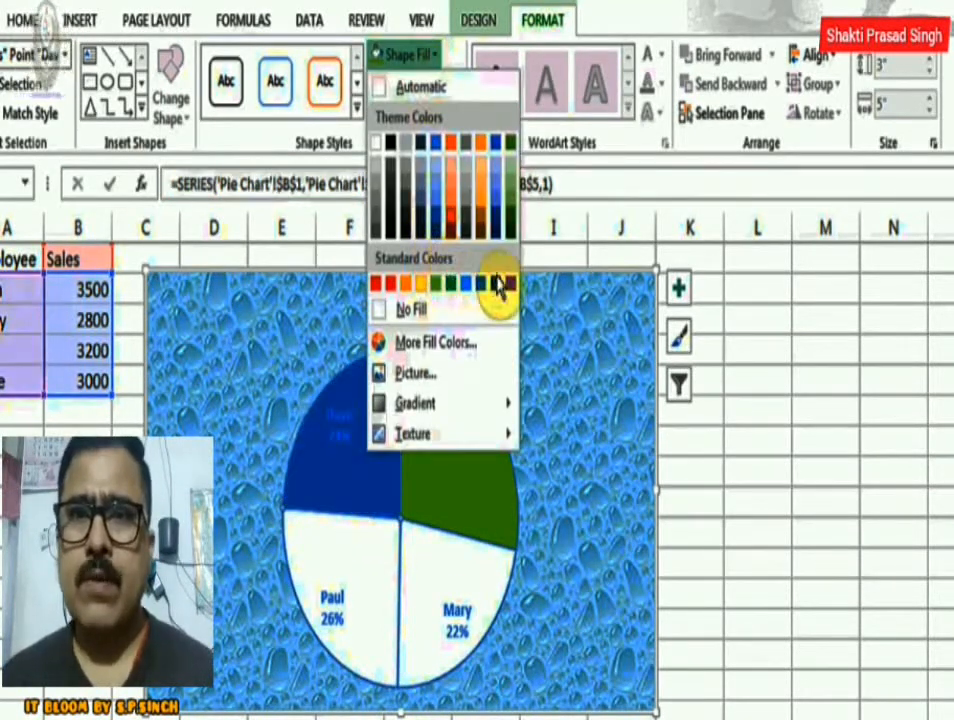
left_click(485, 207)
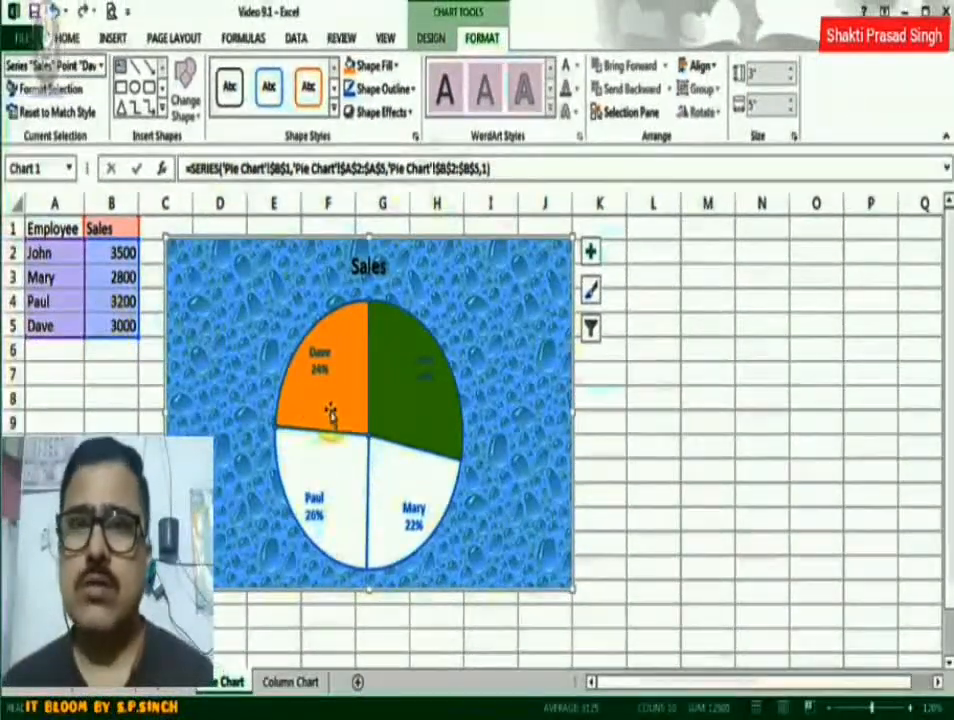
- Set the sales value in cell B3 to 5800 and select the chart to check its source data
left_click(111, 276)
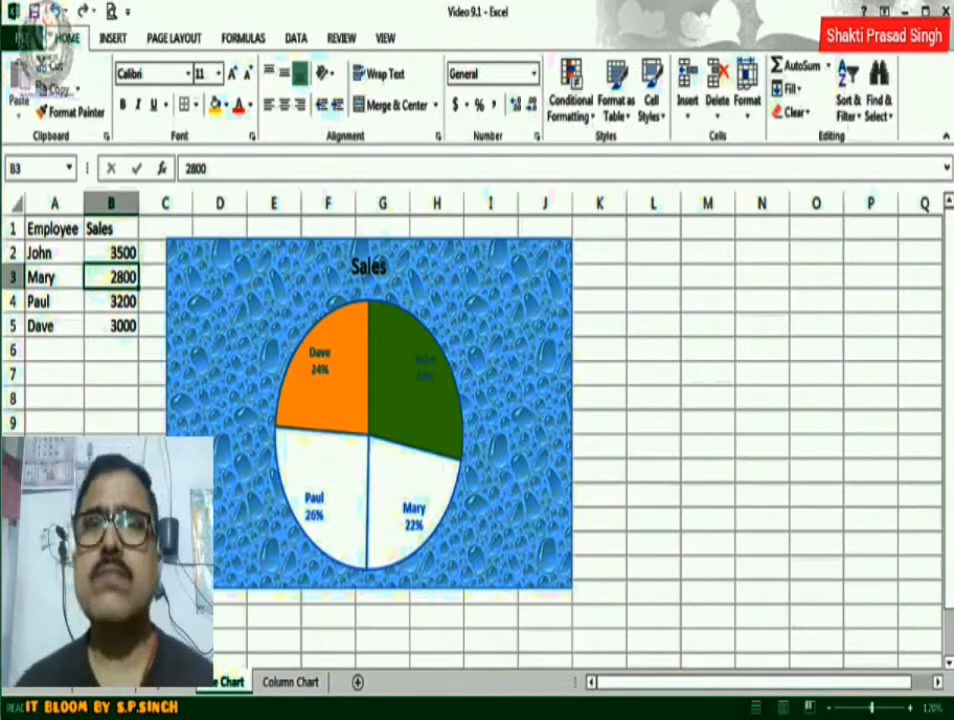
type("58")
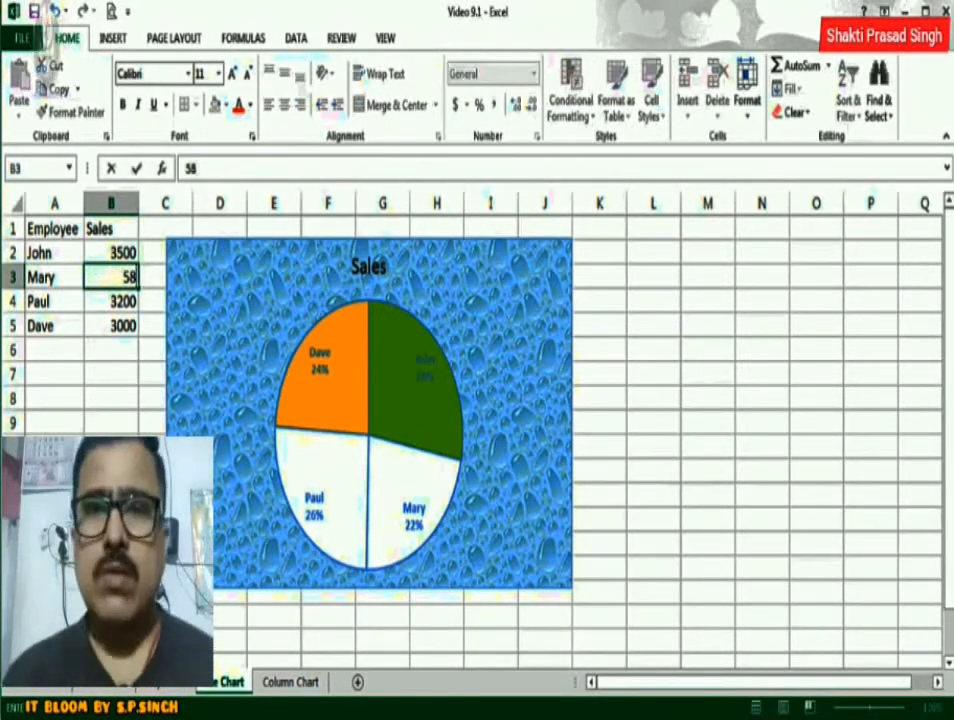
key("Return")
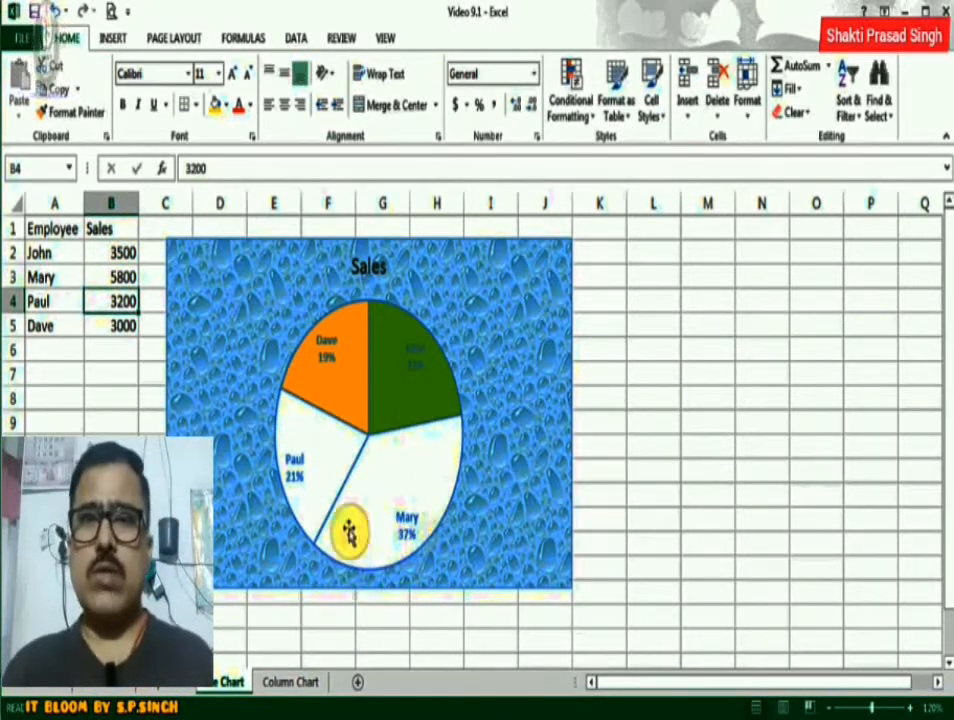
mouse_move(409, 445)
left_click(222, 302)
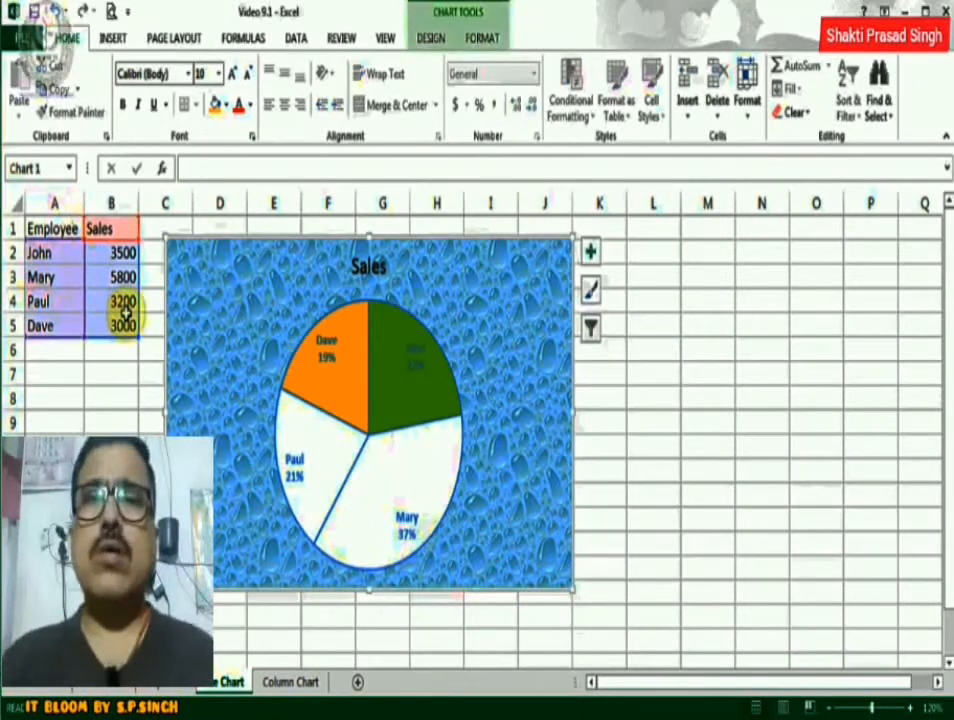
- Replace the employee name in cell A5 with the new first name
left_click(70, 326)
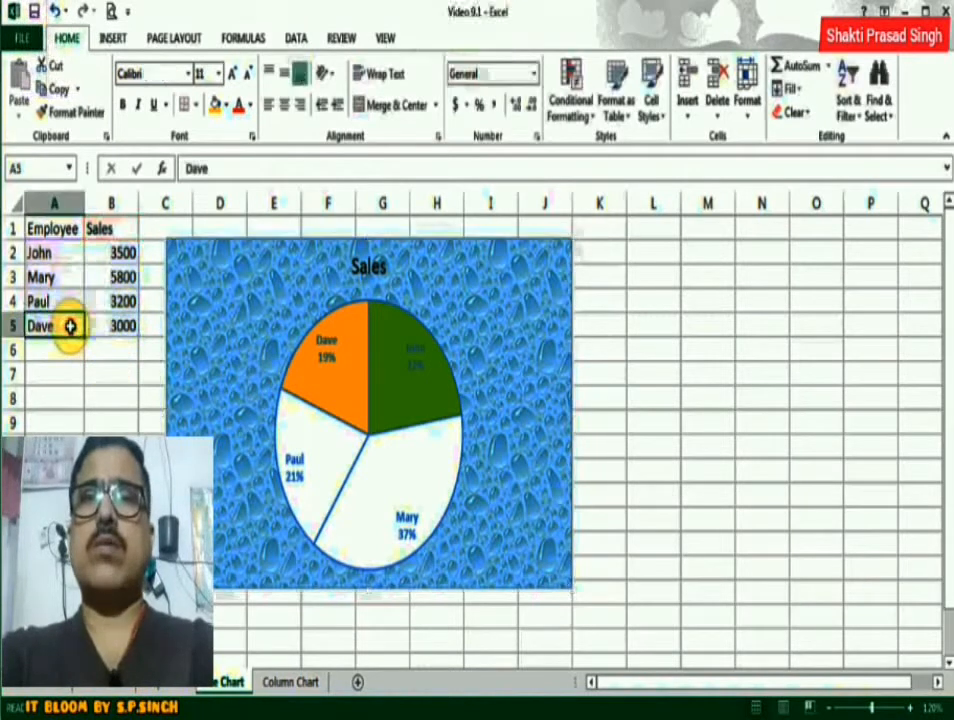
type("Ds")
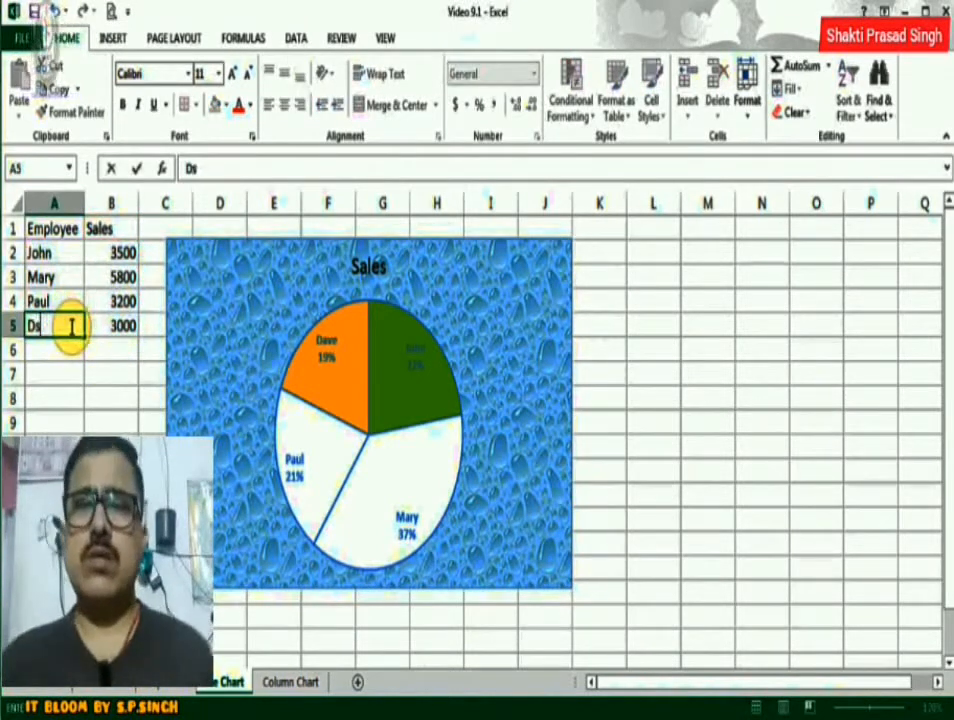
type("vid")
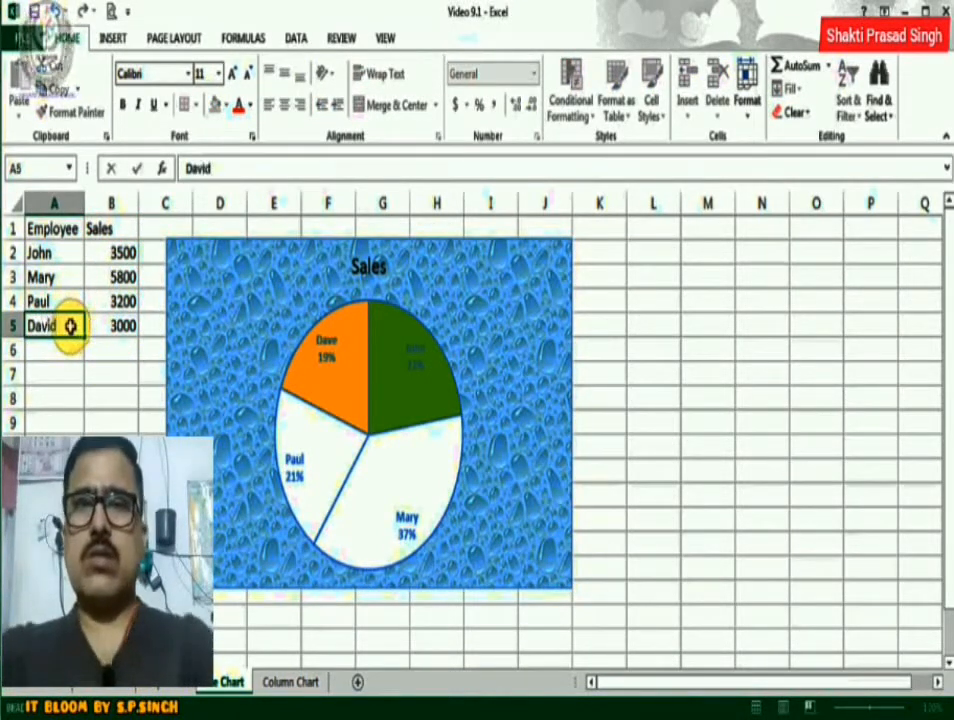
key("Return")
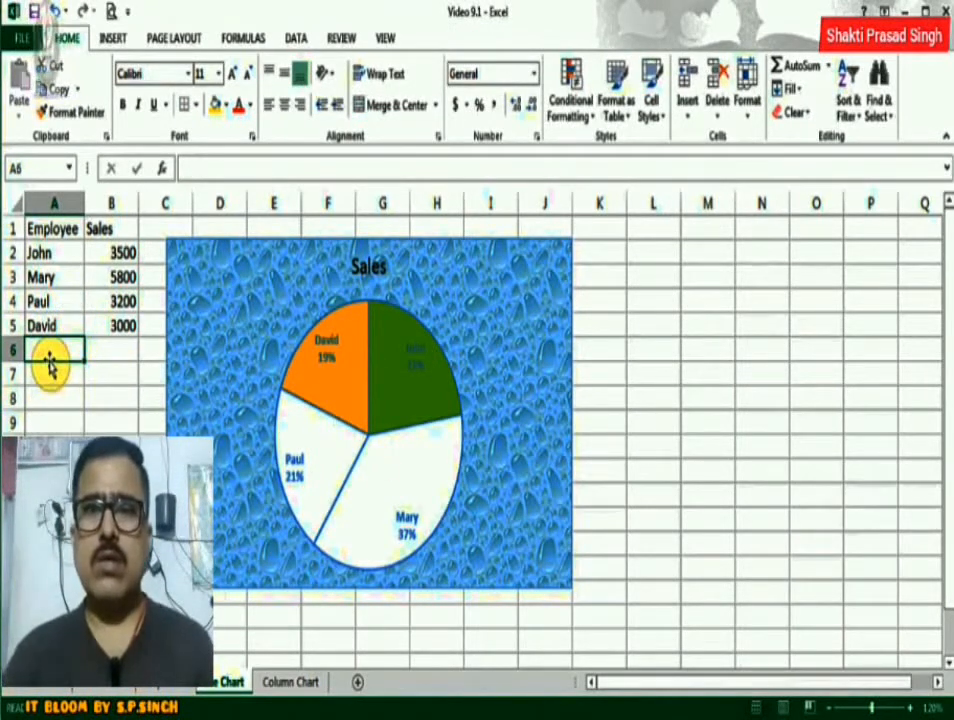
- Add a new employee in row 6 by entering the first name in A6 and sales of 5200 in B6
type("Lisa")
key("Tab")
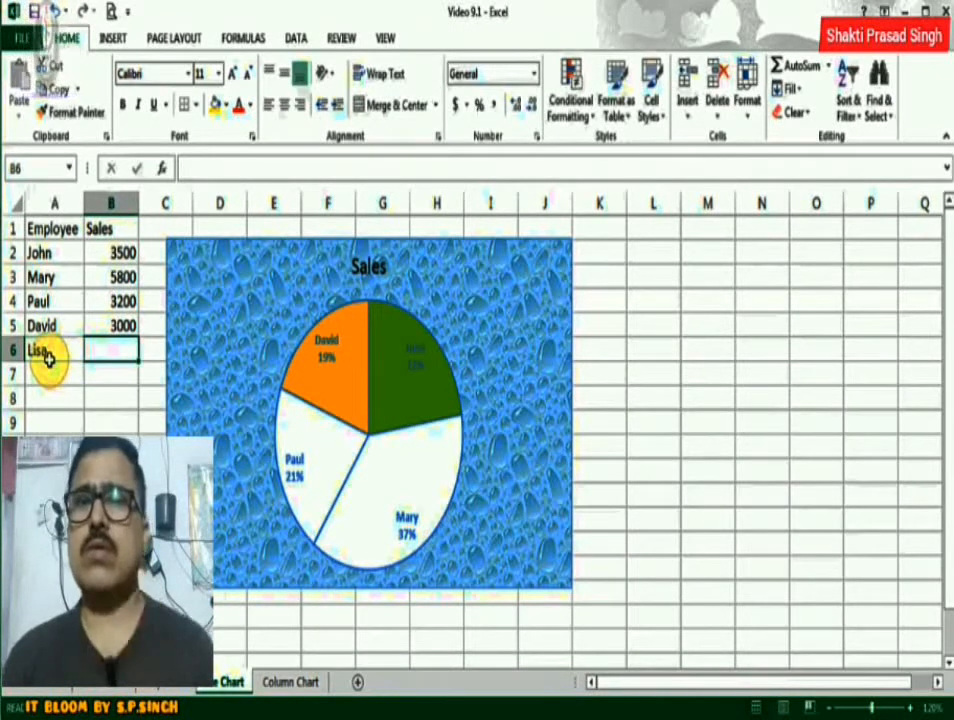
type("5200")
key("Return")
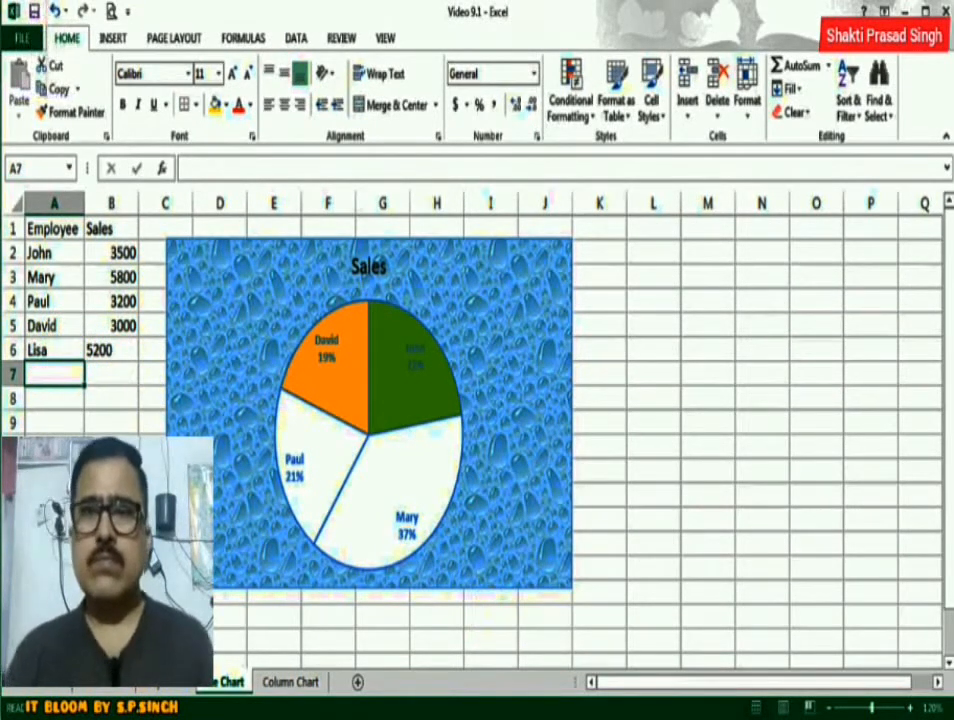
left_click(827, 717)
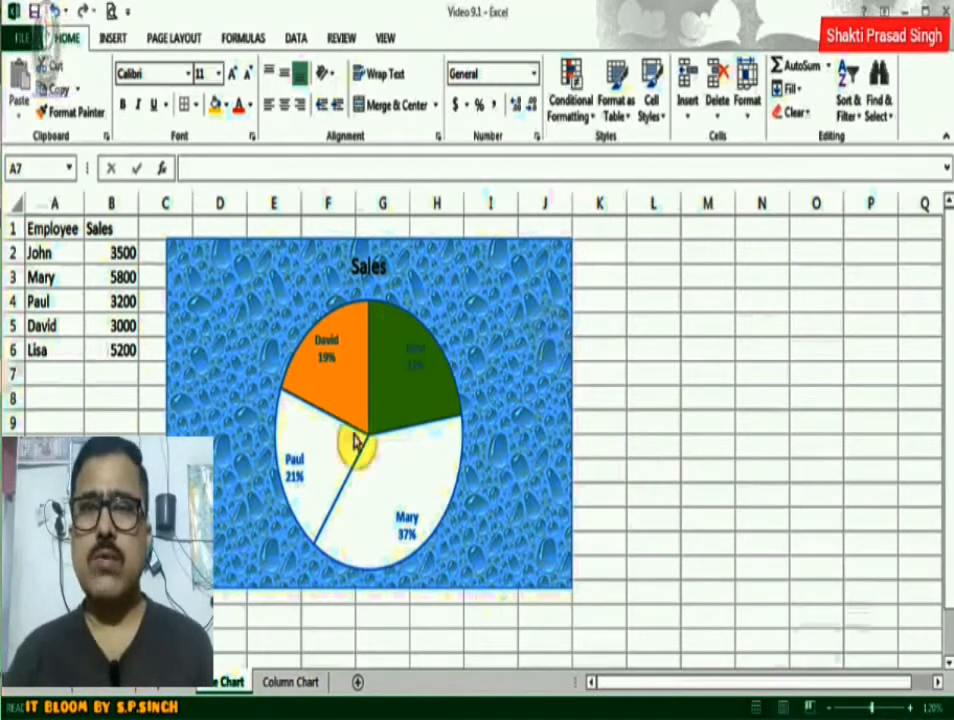
- Extend the chart's highlighted source range on the sheet to include row 6, and undo that extension
left_click(215, 311)
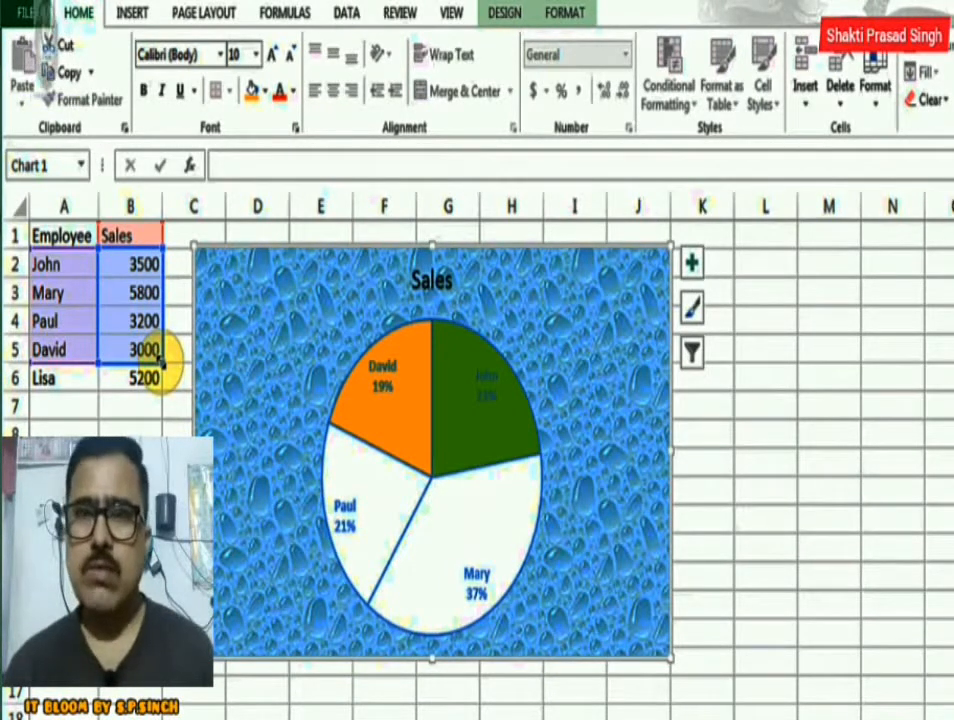
left_click_drag(161, 362, 166, 377)
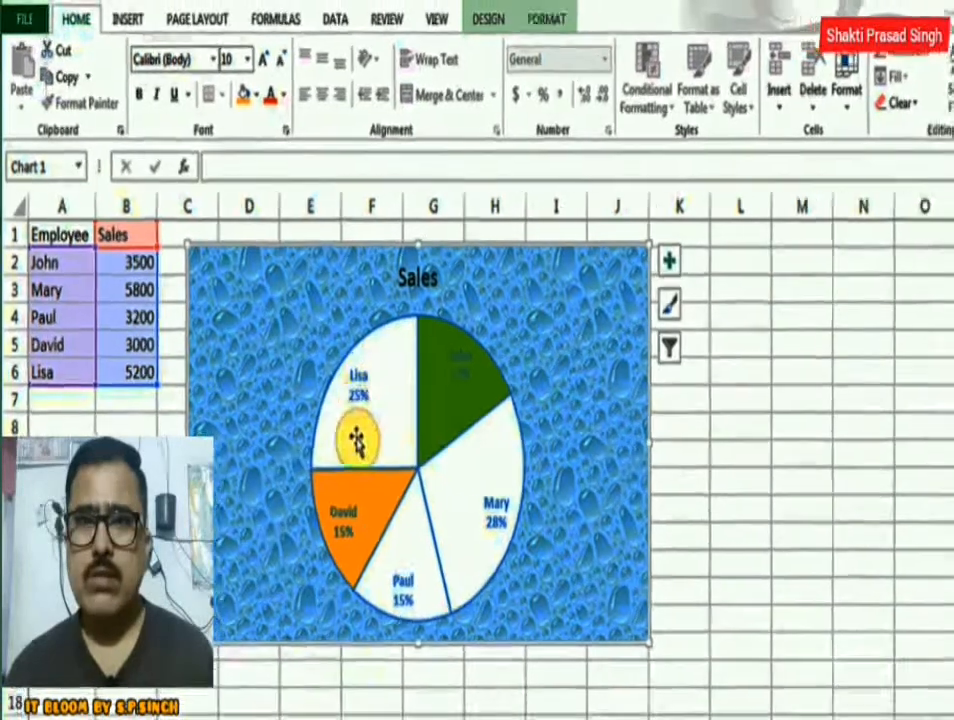
mouse_move(368, 447)
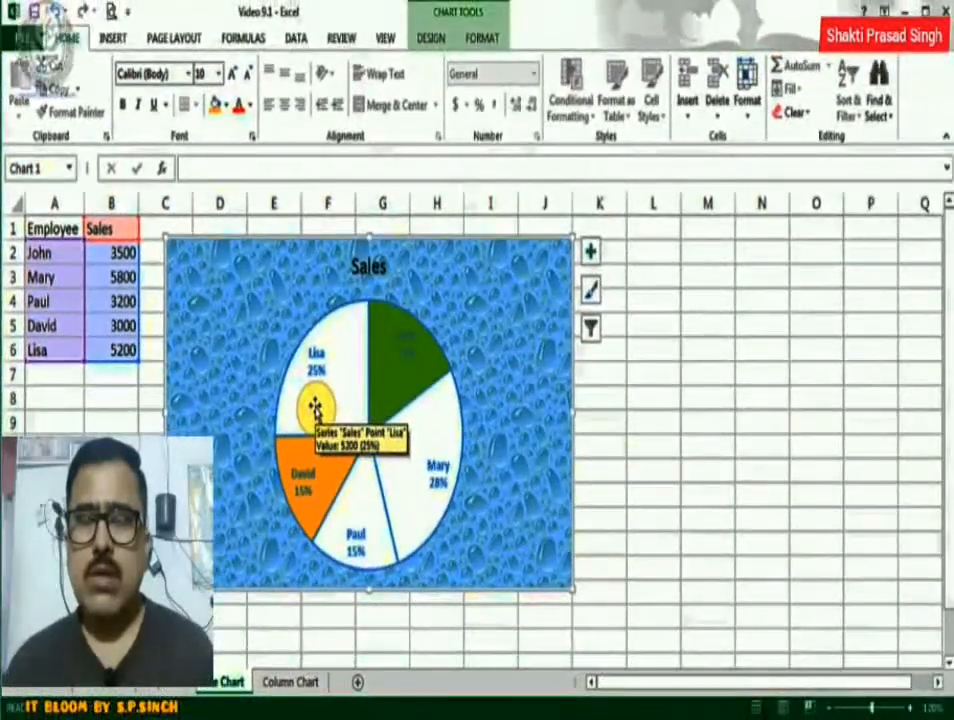
left_click(57, 14)
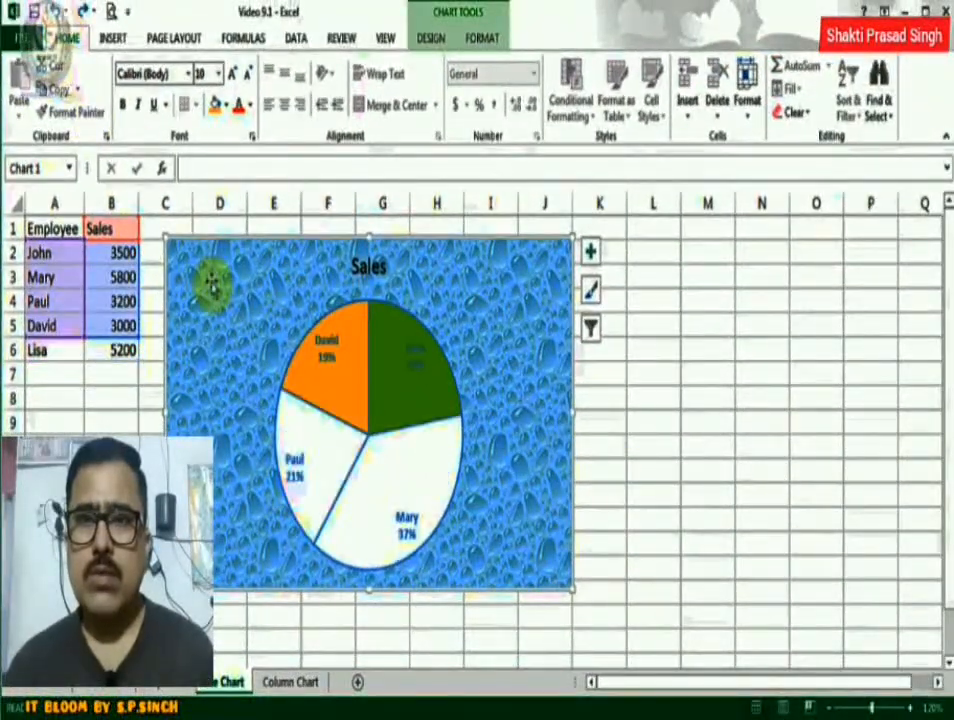
- Set the pie chart's data range to A1:B6 through Select Data so it includes the new employee
left_click(436, 40)
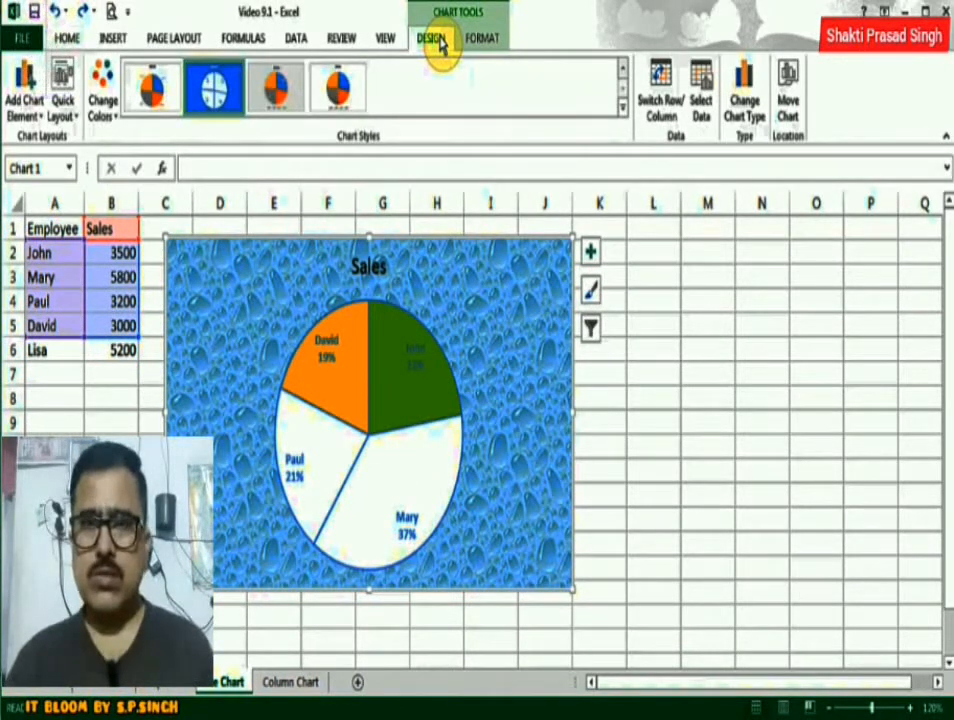
left_click(703, 97)
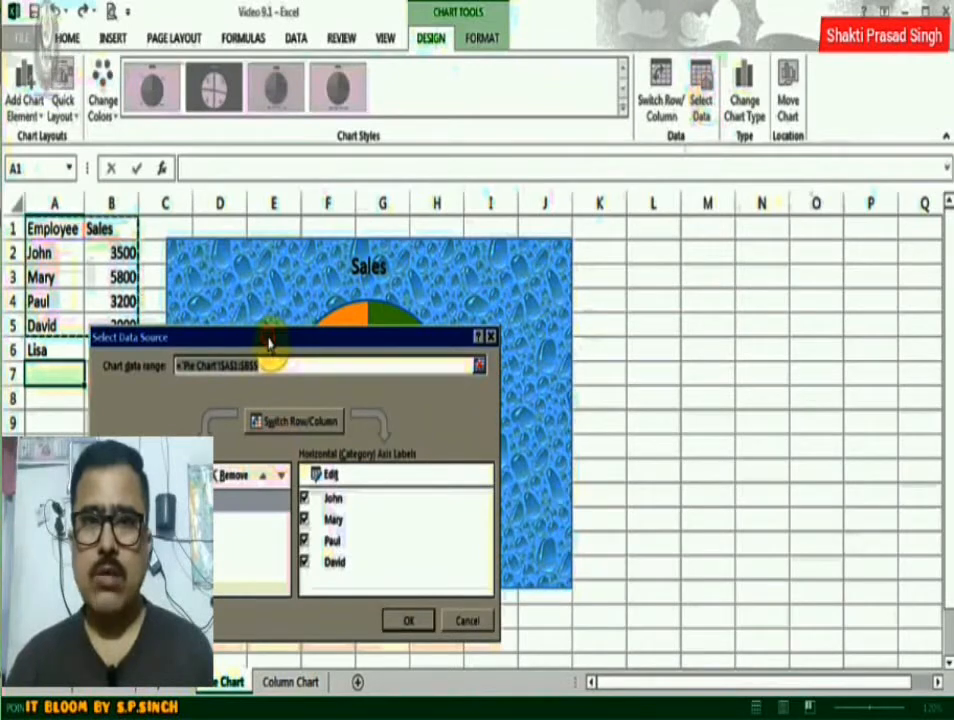
left_click_drag(268, 343, 325, 230)
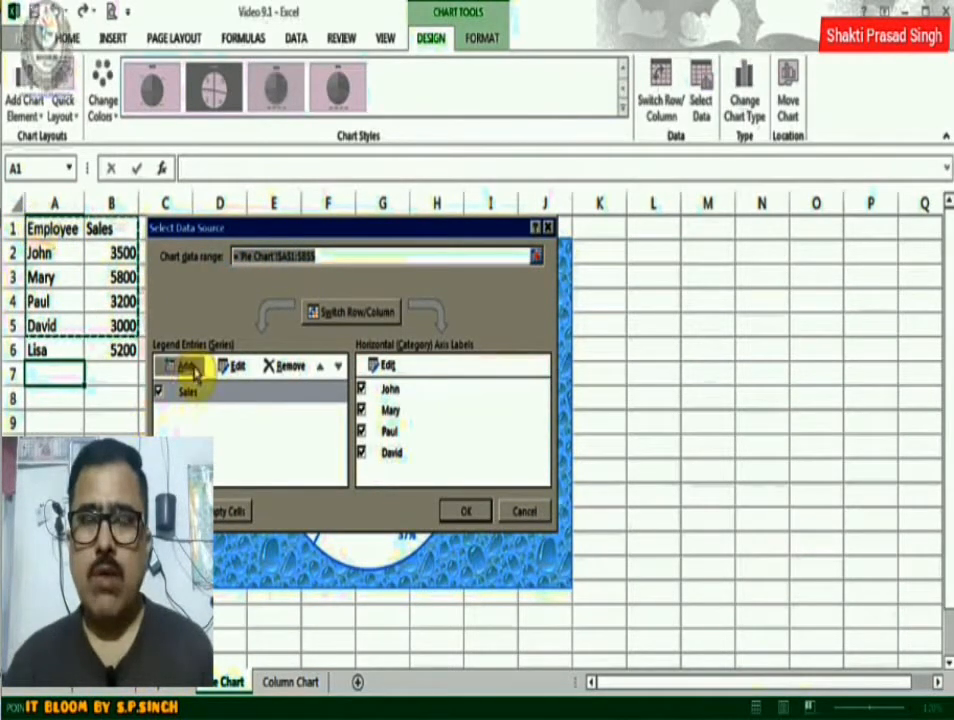
left_click_drag(62, 232, 121, 344)
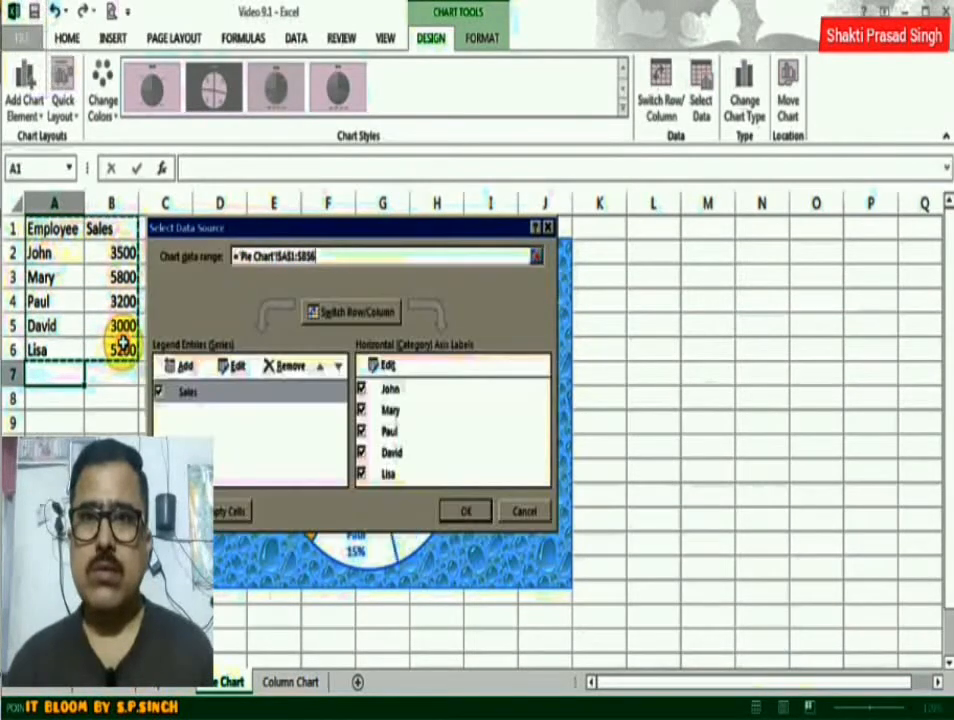
left_click(460, 511)
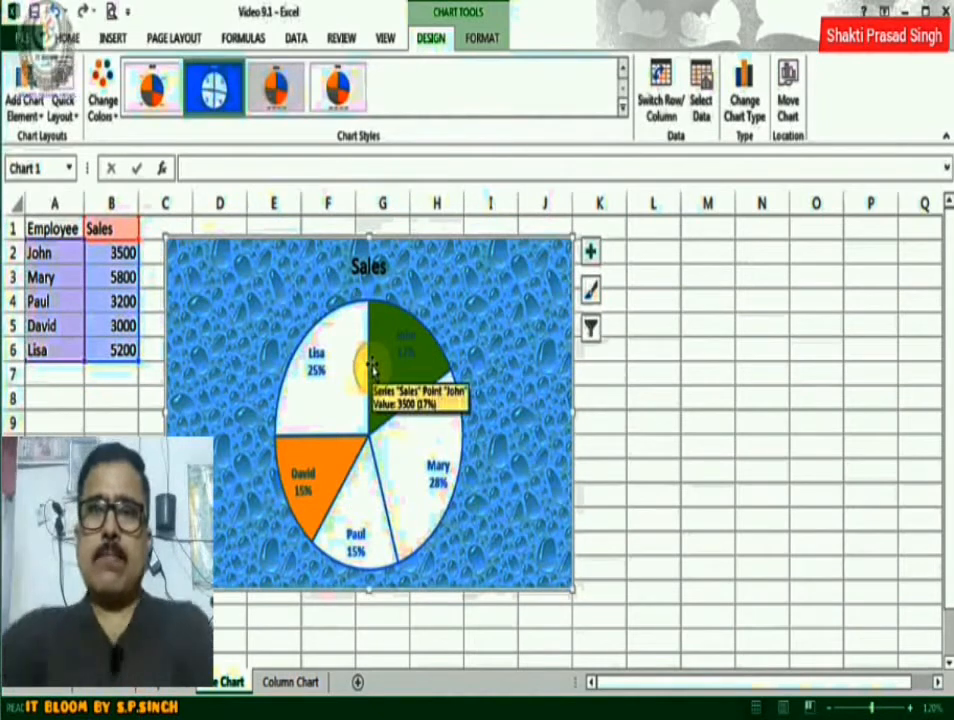
right_click(206, 283)
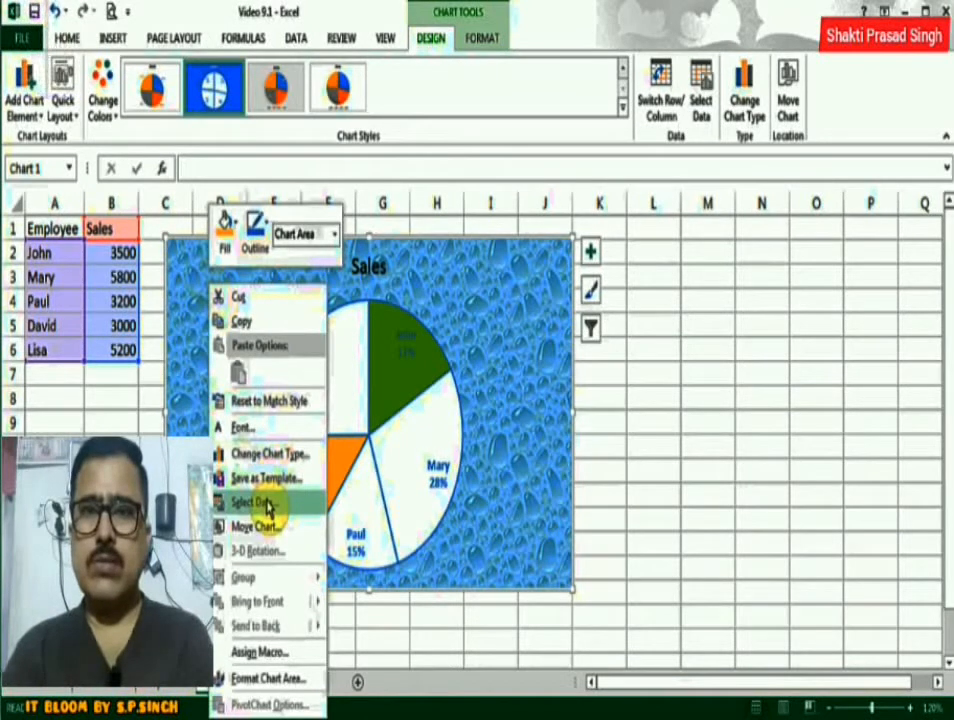
left_click(528, 316)
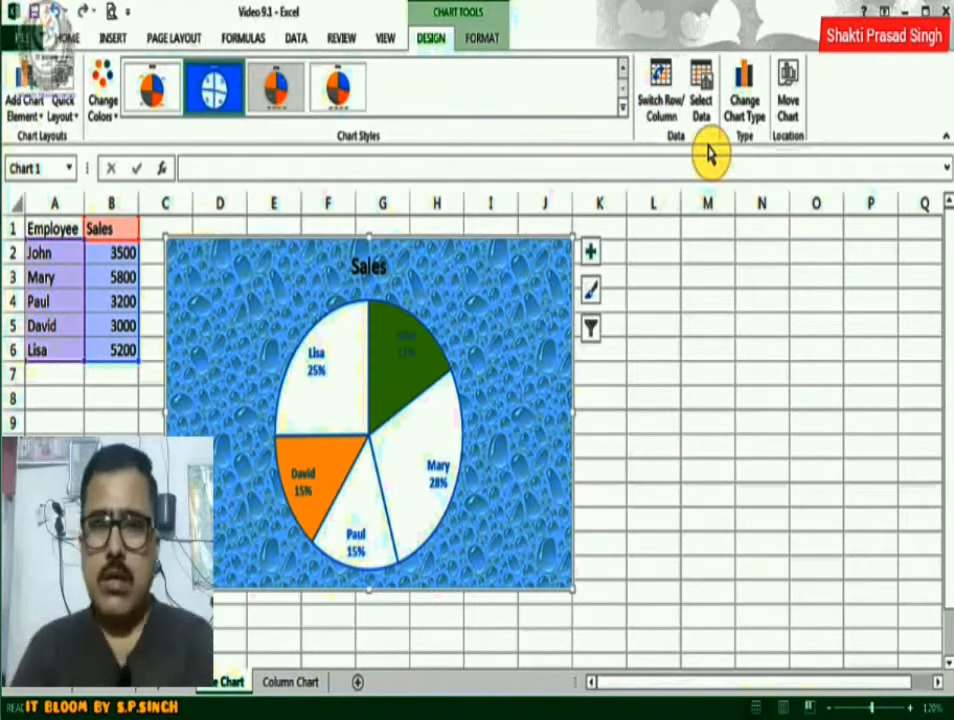
- Change the sales pie chart's type to Doughnut after trying the 3-D Pie and Pie of Pie subtypes
left_click(745, 100)
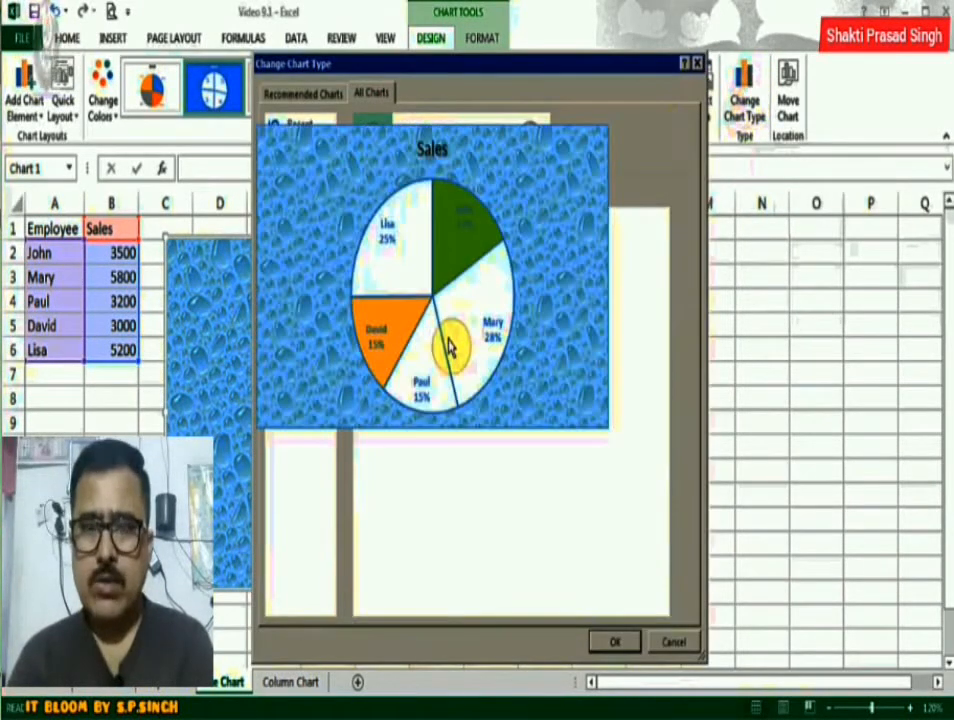
left_click(413, 137)
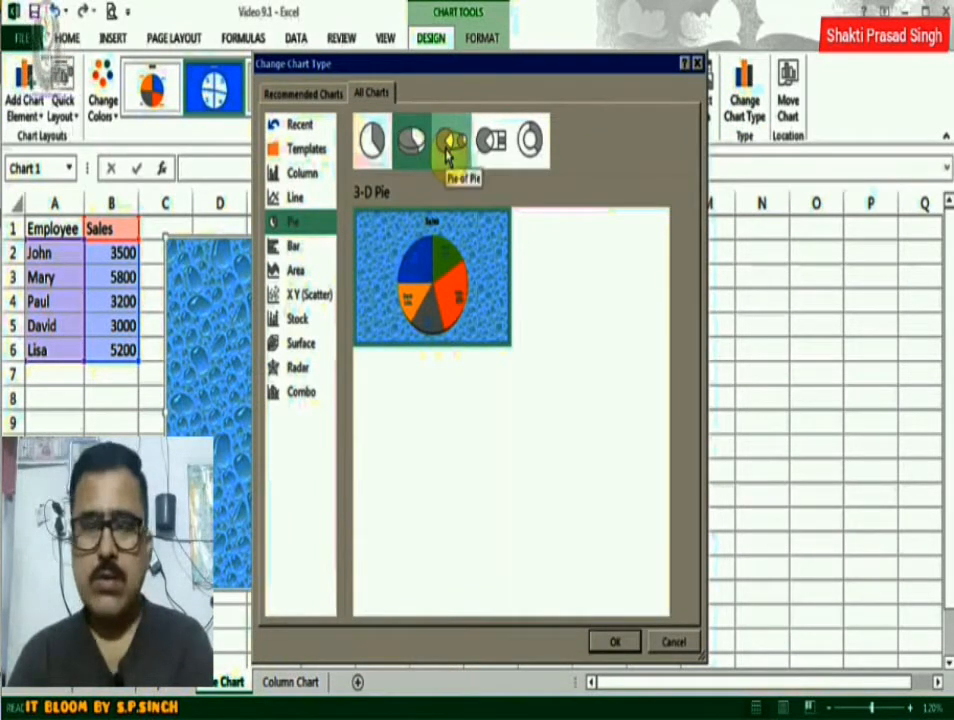
left_click(449, 141)
left_click(529, 140)
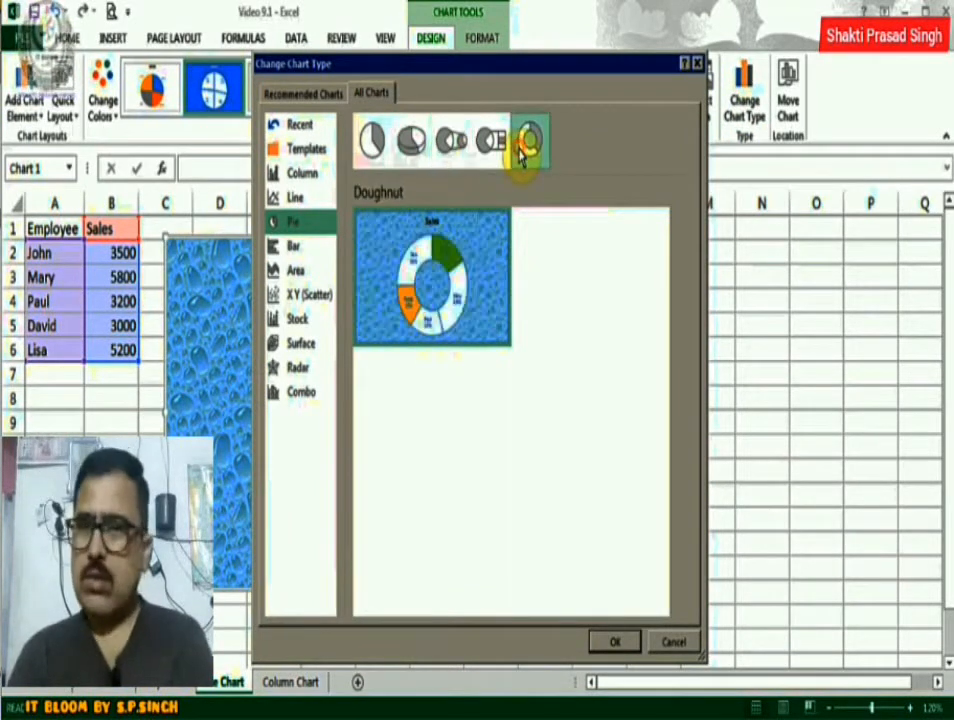
left_click(609, 643)
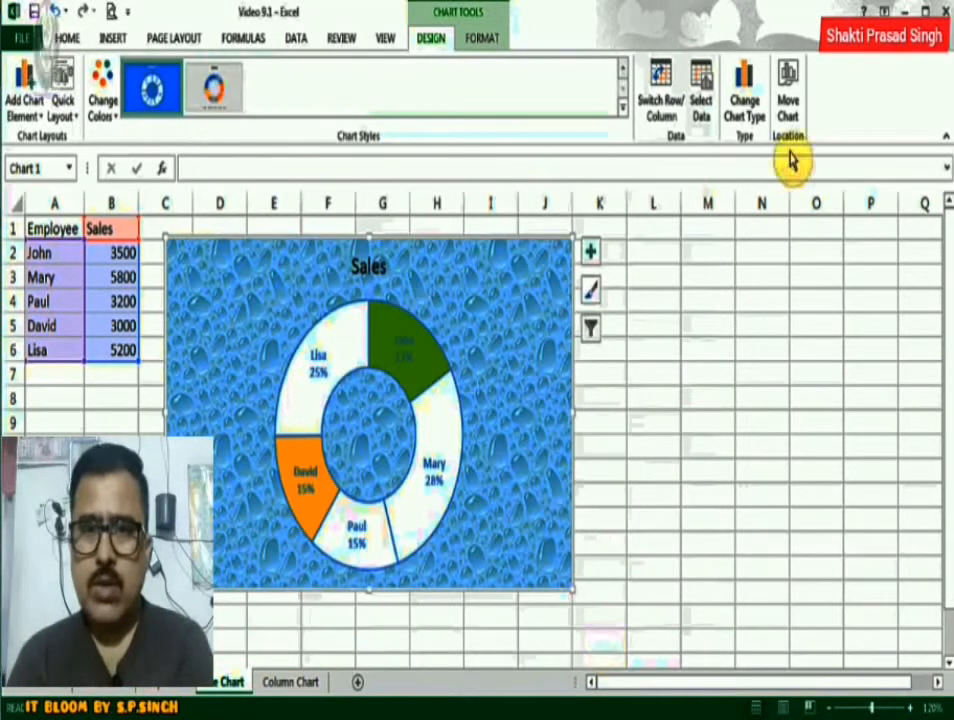
- Change the doughnut chart's type to Clustered Column
left_click(748, 110)
mouse_move(477, 283)
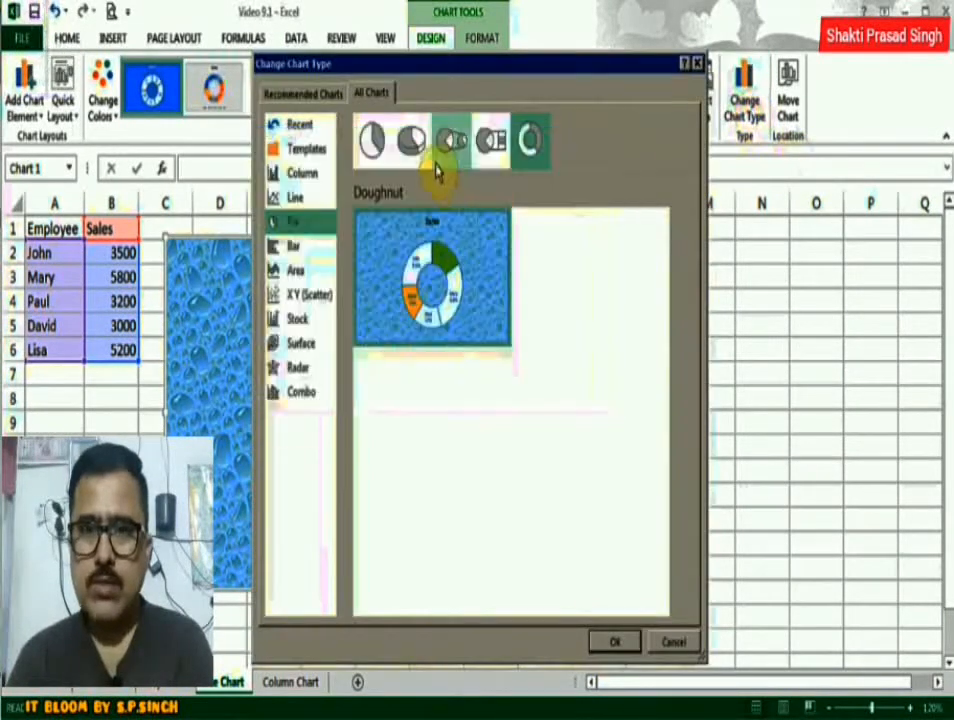
left_click(414, 142)
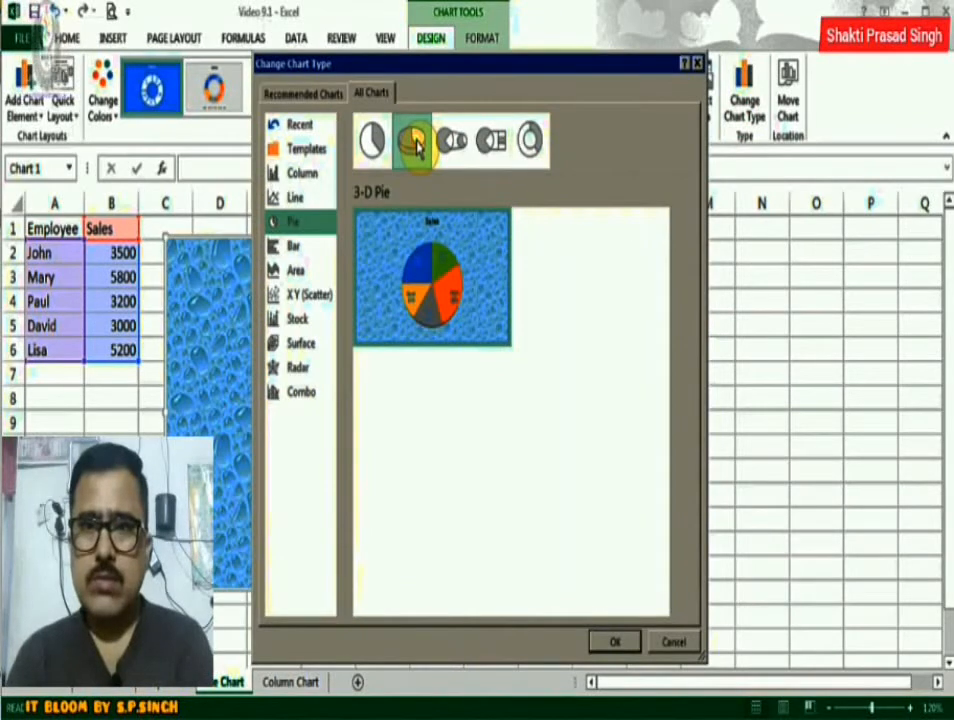
left_click(300, 174)
mouse_move(422, 305)
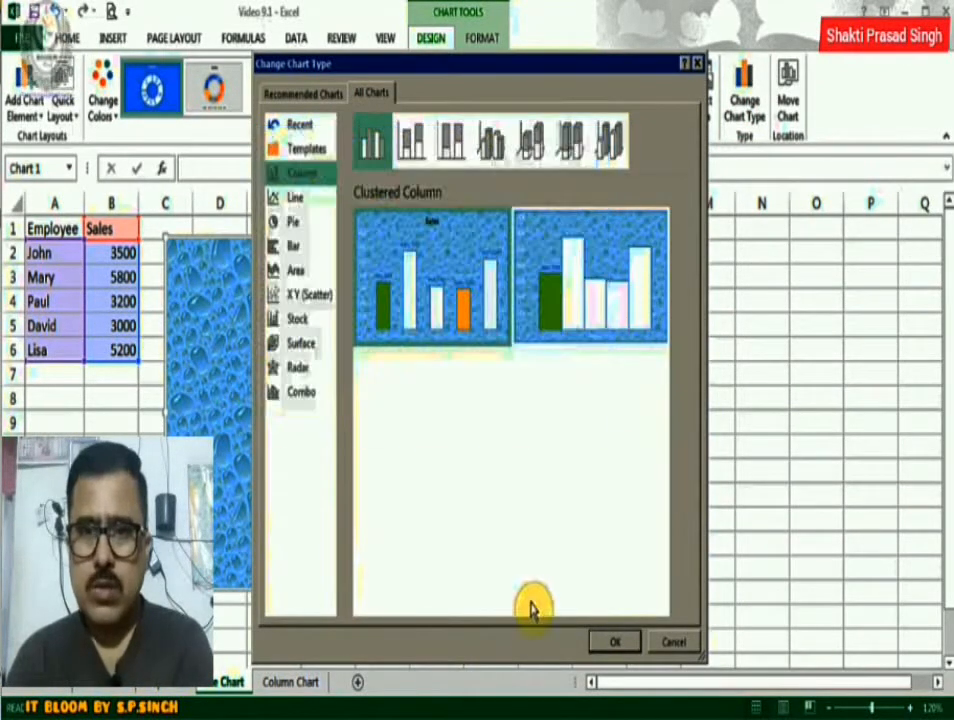
left_click(605, 639)
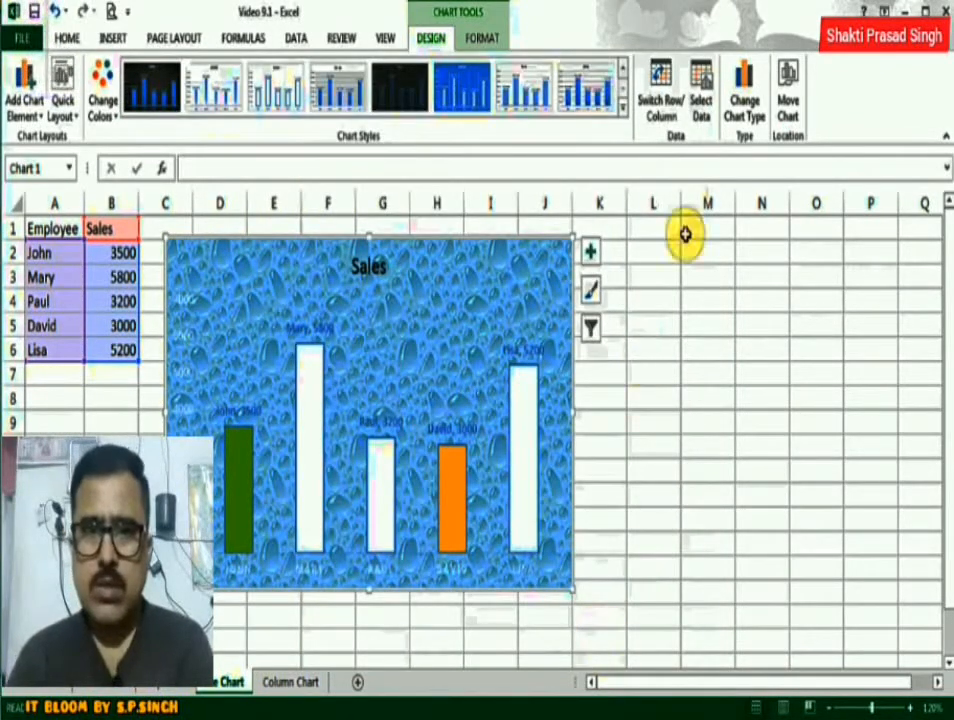
- Change the employee sales column chart's type to 3-D Pie
left_click(748, 100)
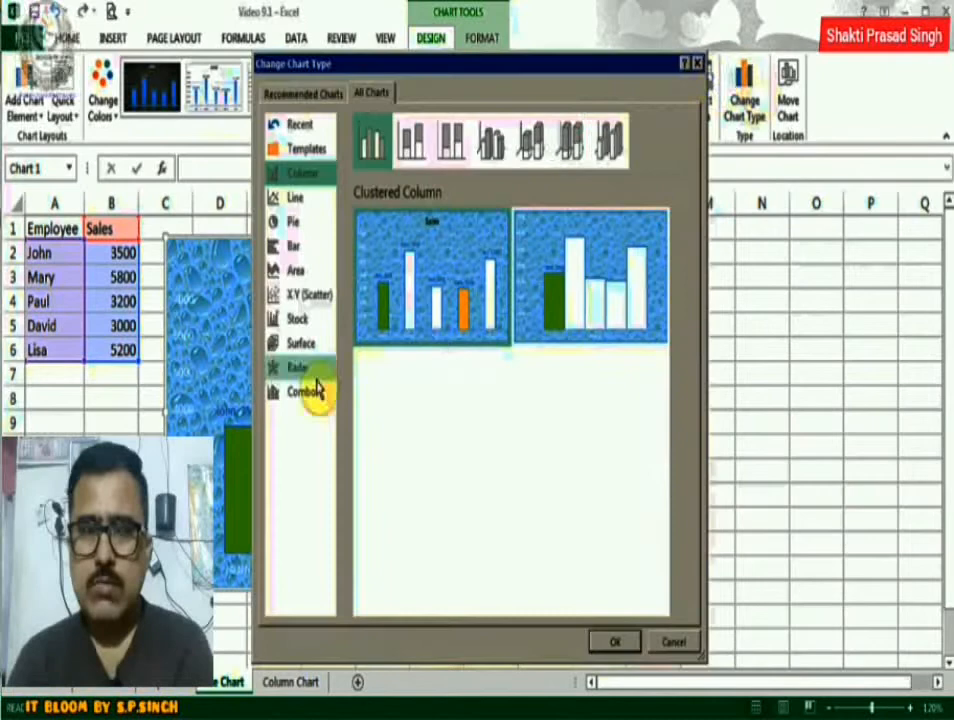
left_click(294, 222)
left_click(413, 145)
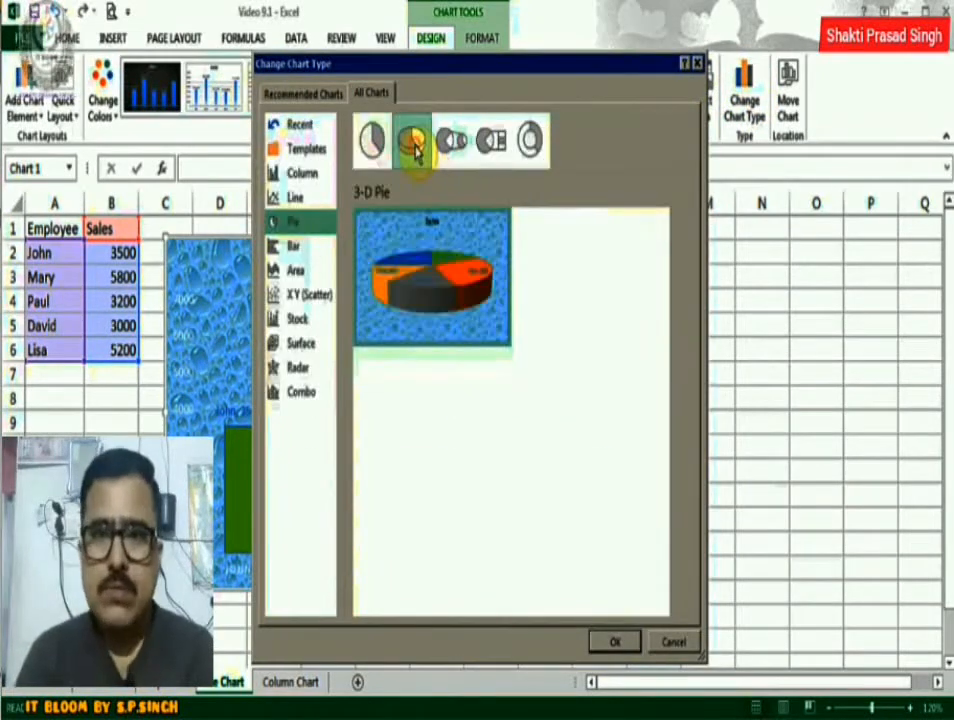
left_click(610, 641)
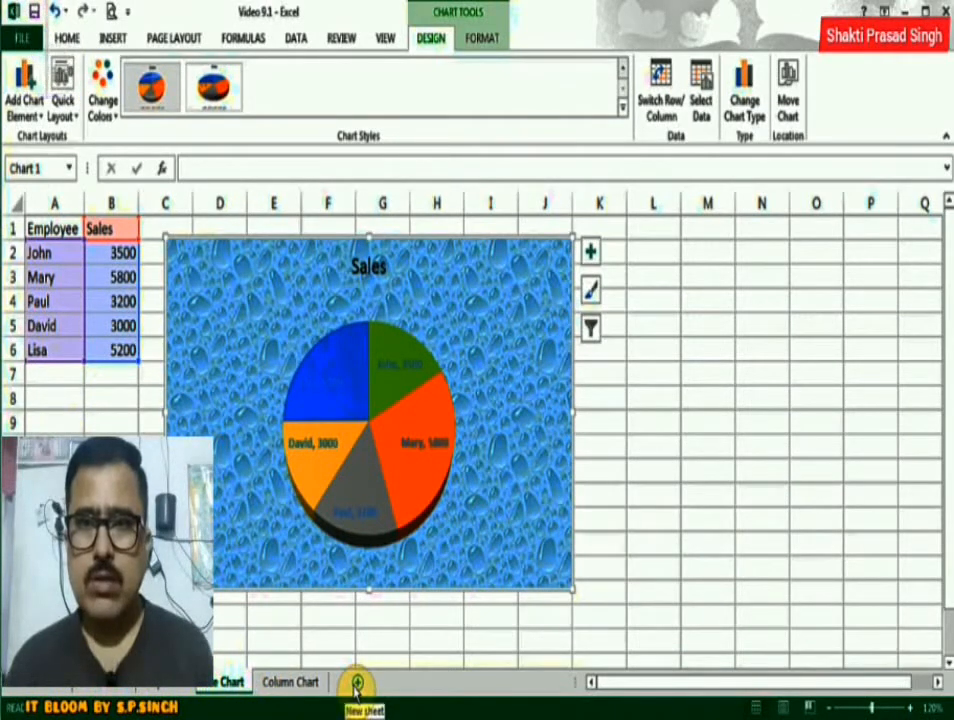
- Move the 3-D pie chart to a new sheet named Chart1PieChart
left_click(787, 95)
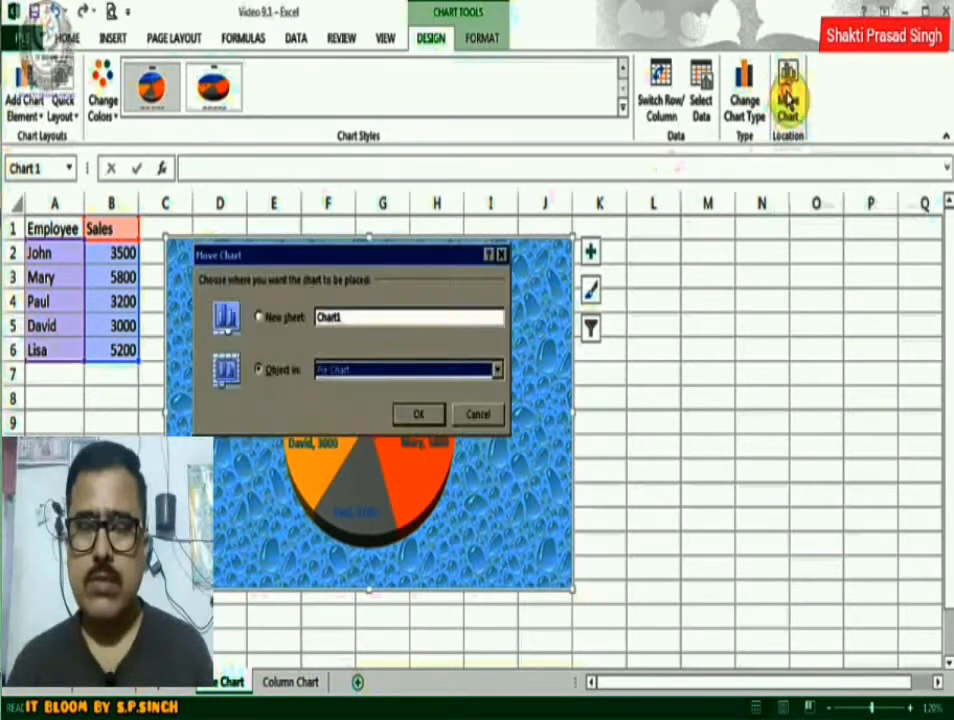
left_click(259, 318)
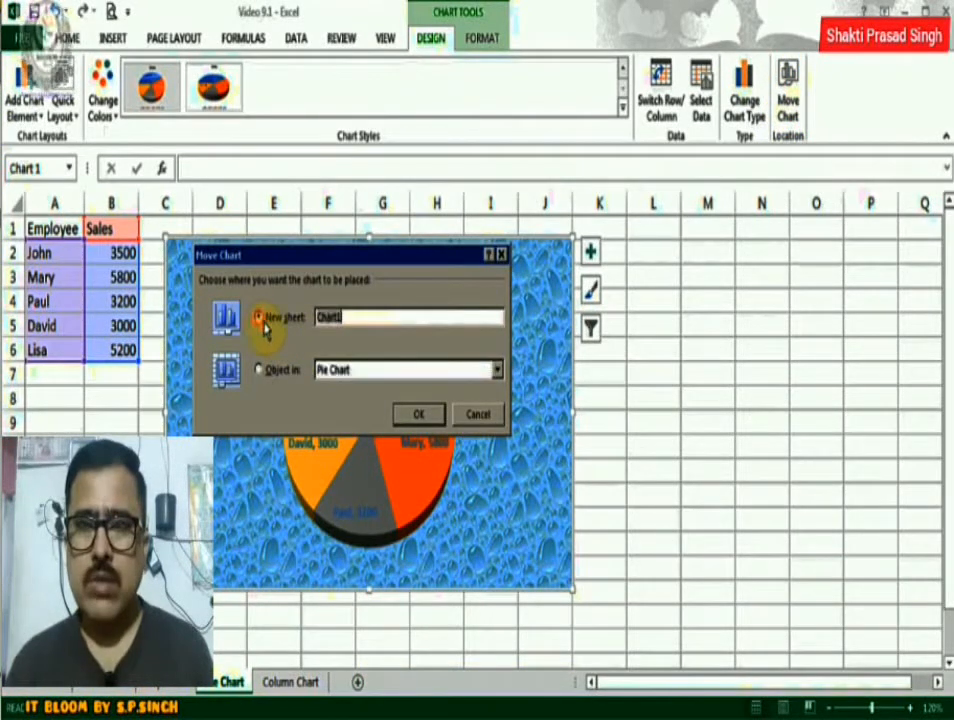
left_click(350, 319)
type("Pie")
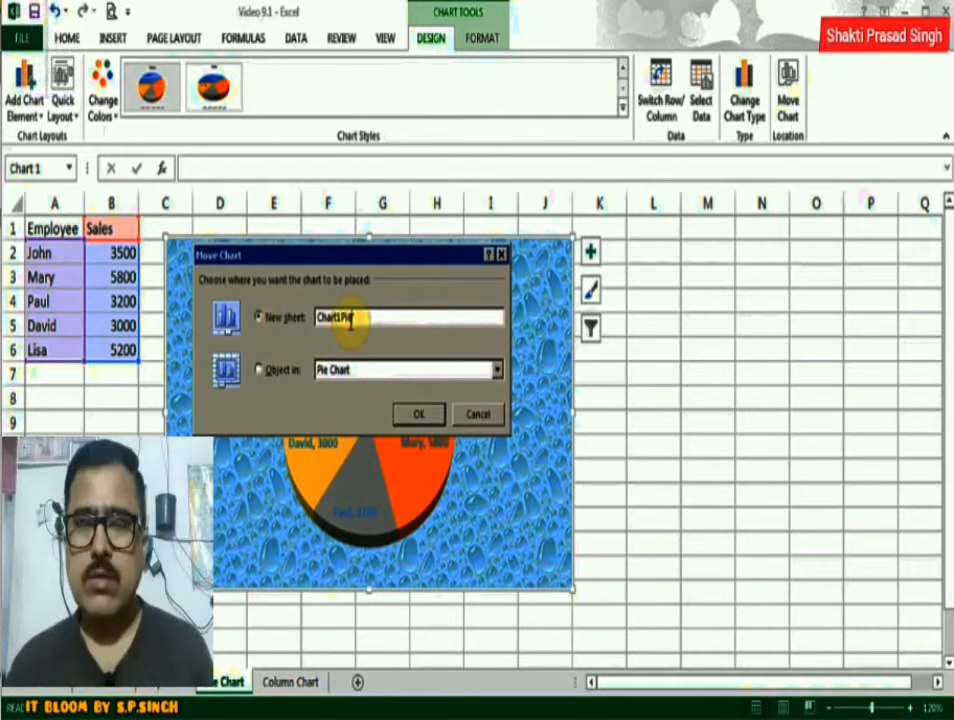
type("Chart")
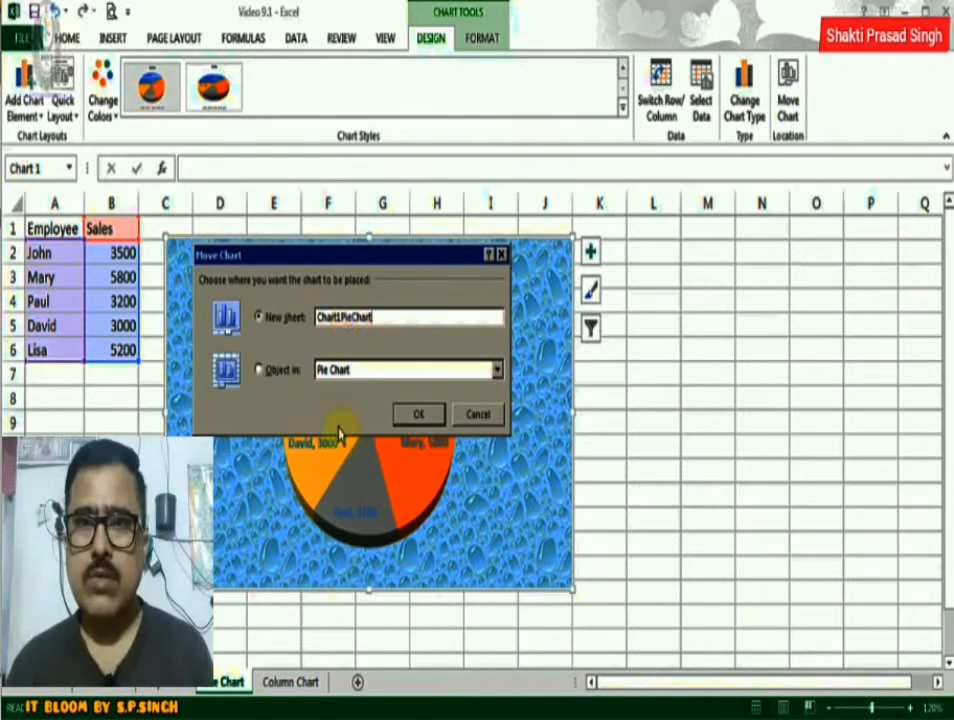
left_click(416, 415)
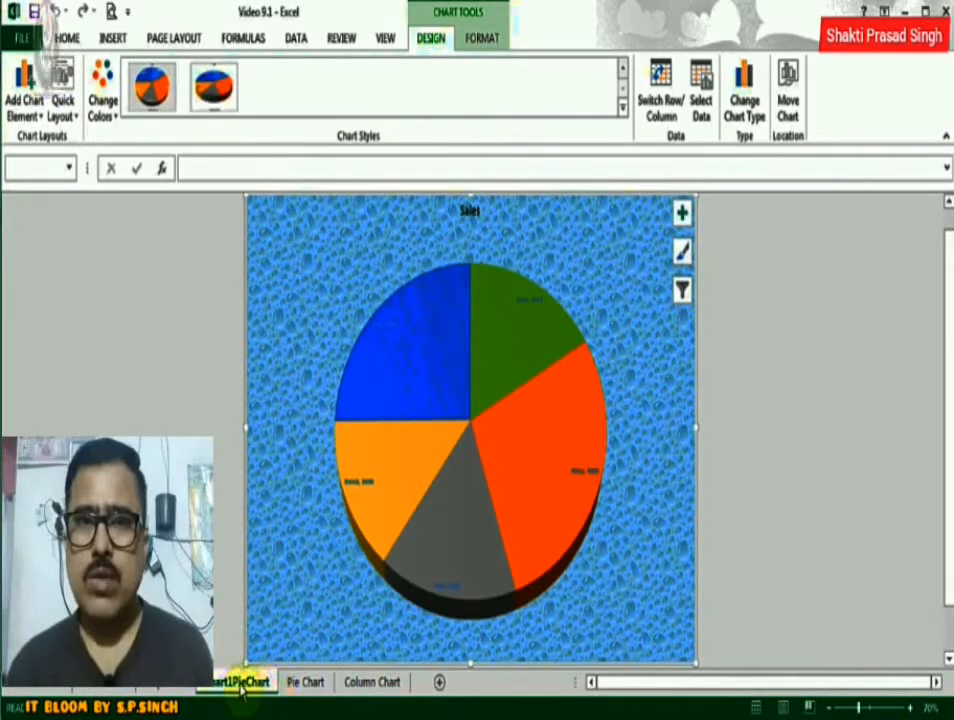
- Check the Pie Chart sheet and move the chart from Chart1PieChart back into it as an embedded object
left_click(292, 685)
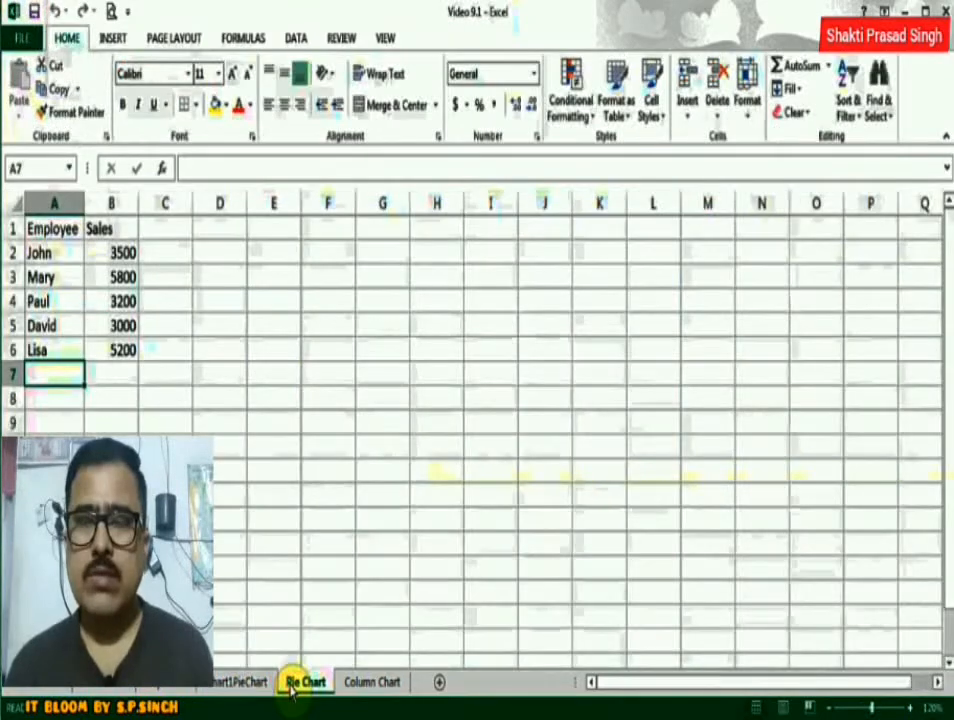
left_click(254, 684)
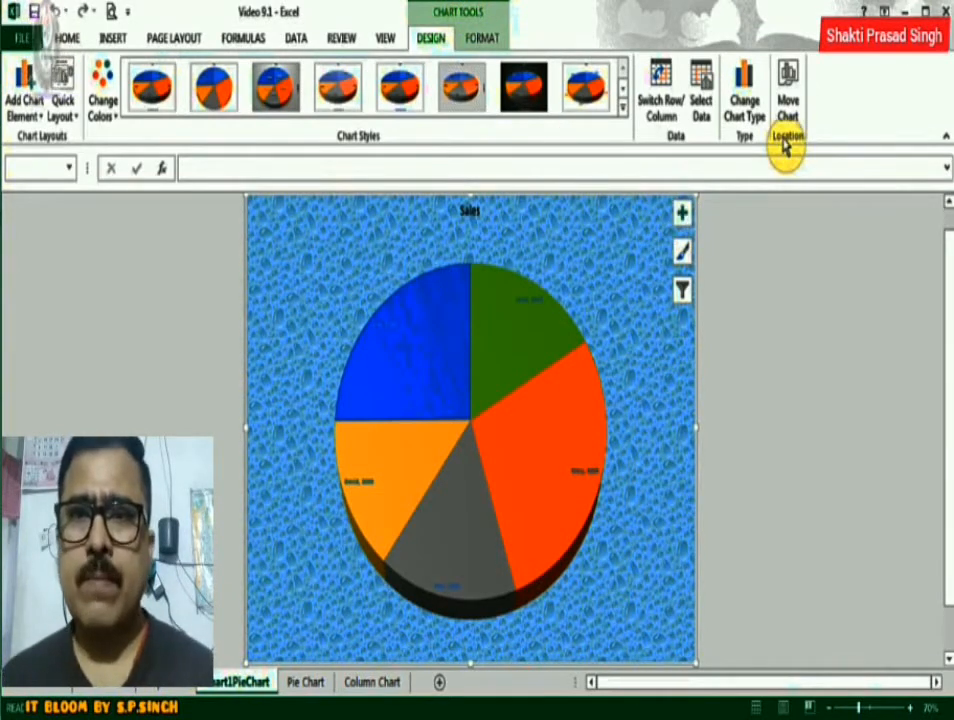
left_click(788, 95)
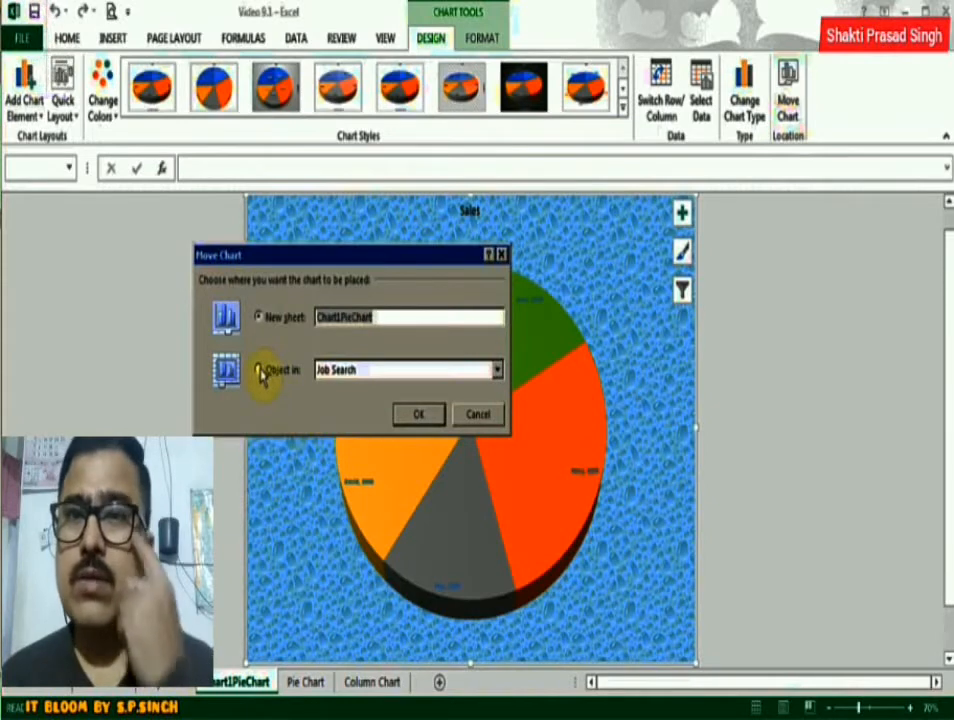
left_click(261, 371)
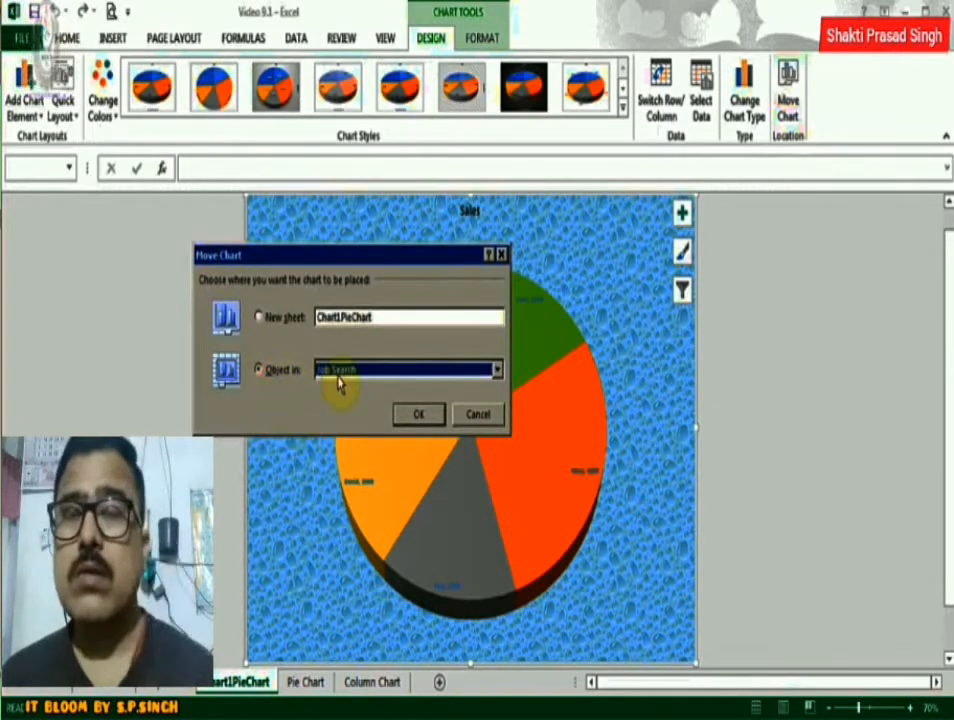
left_click(497, 369)
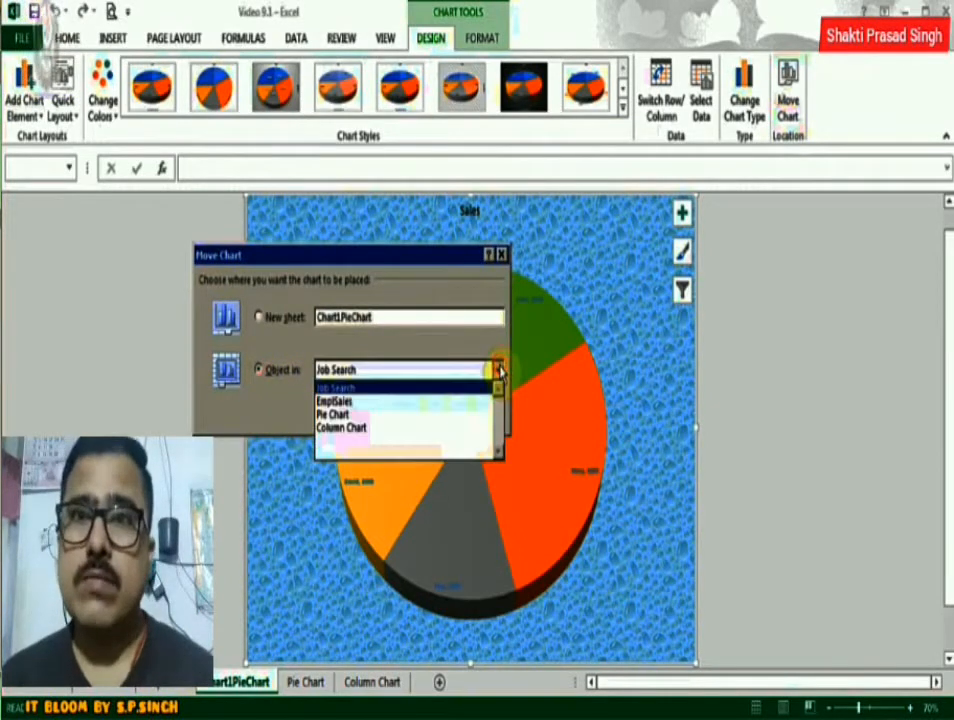
left_click(405, 415)
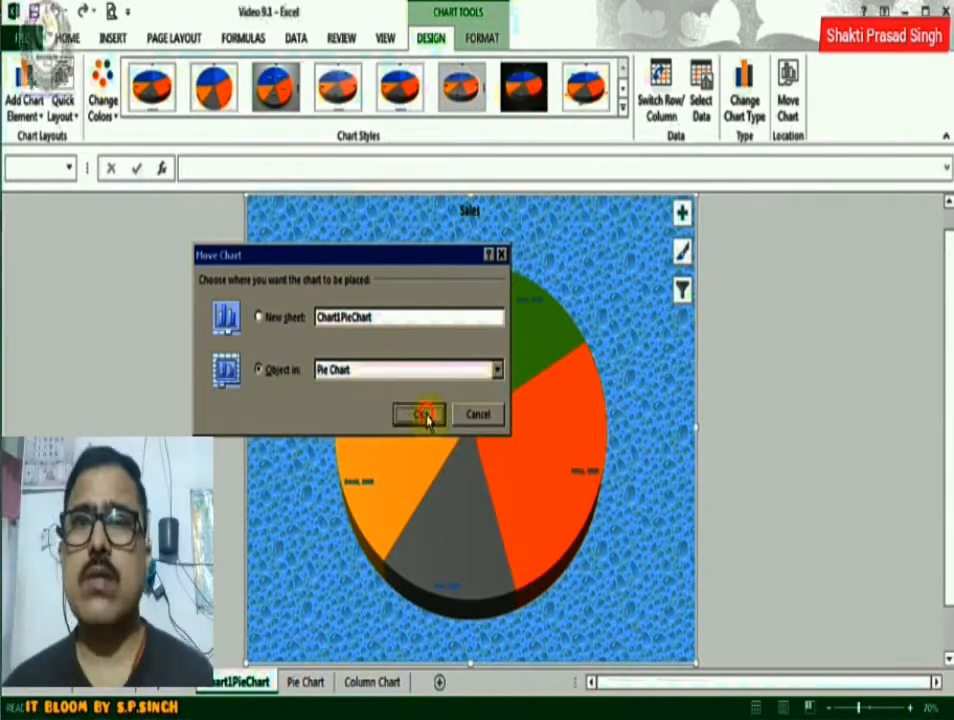
left_click(420, 414)
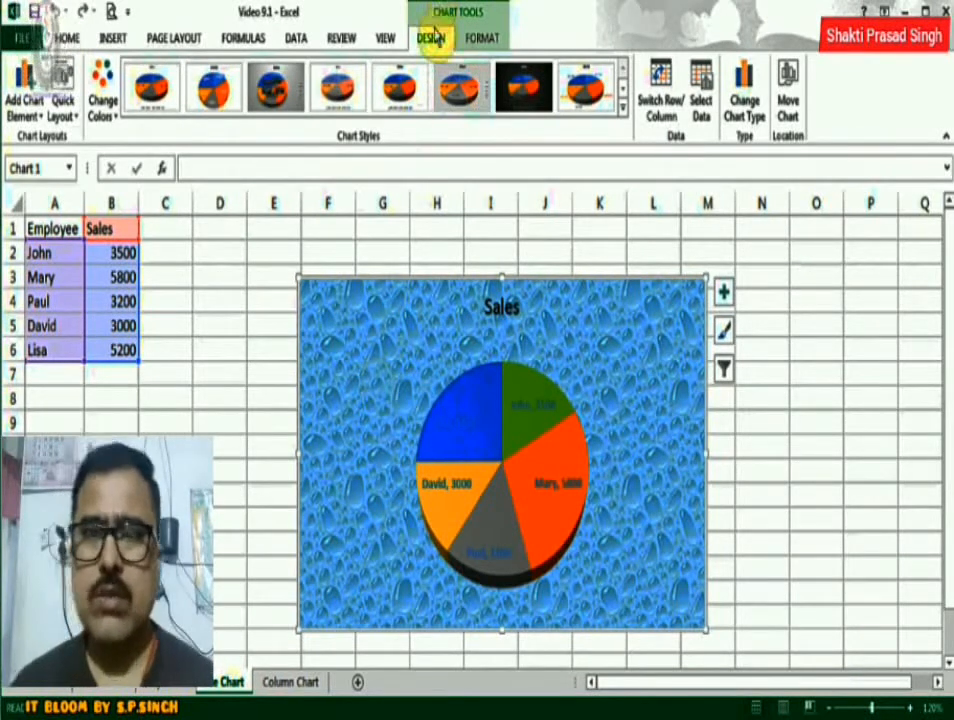
- Preview other color palettes on the 3-D pie chart without applying one, and delete the whole chart
left_click(110, 85)
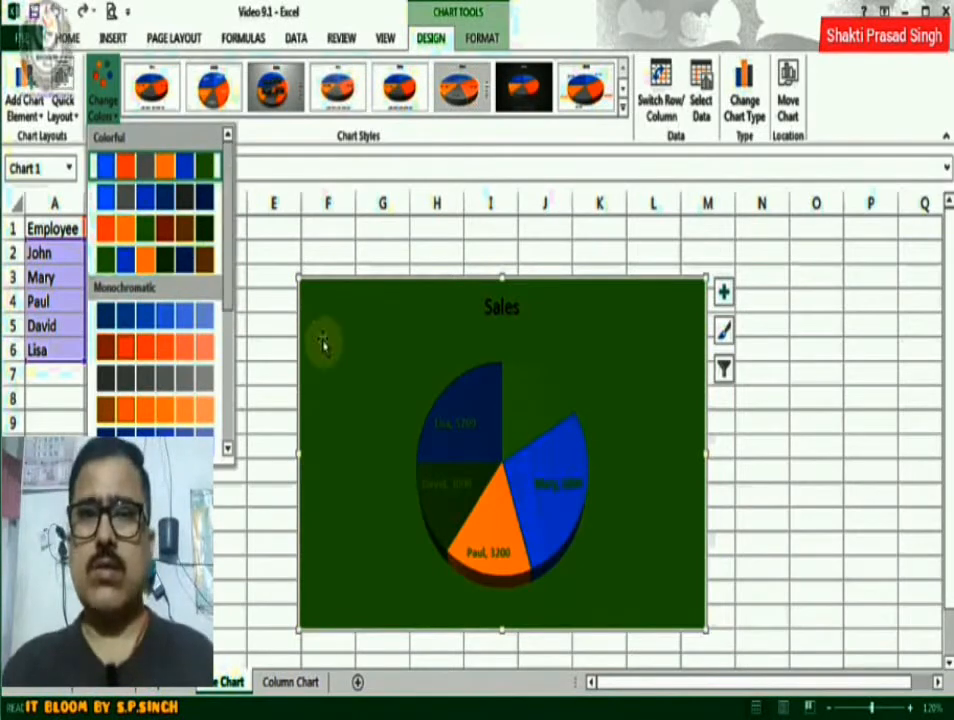
left_click(363, 360)
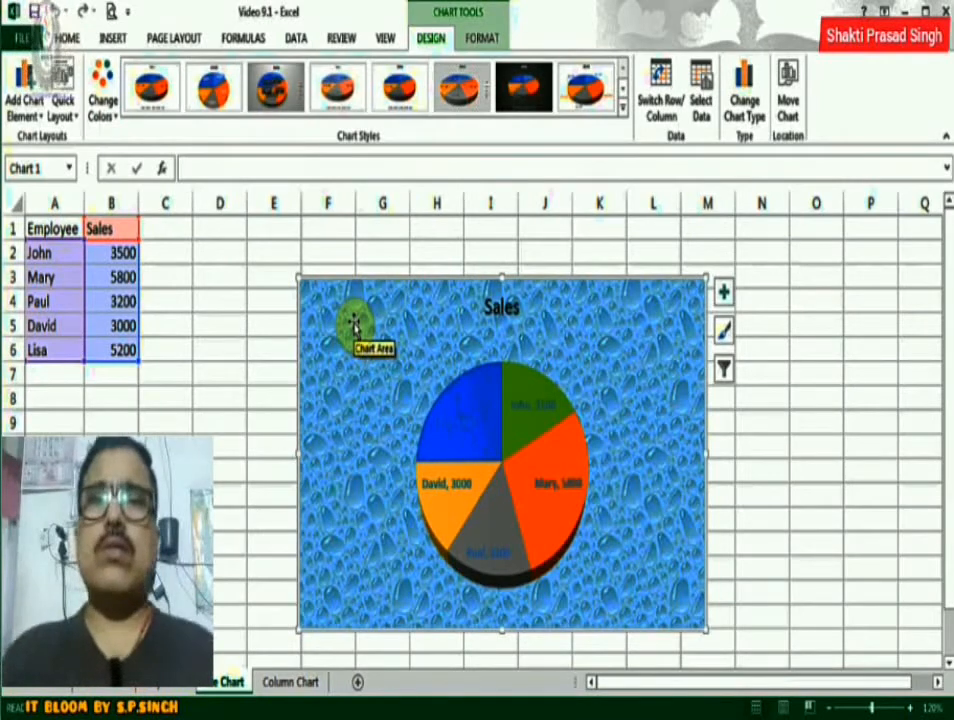
key("Delete")
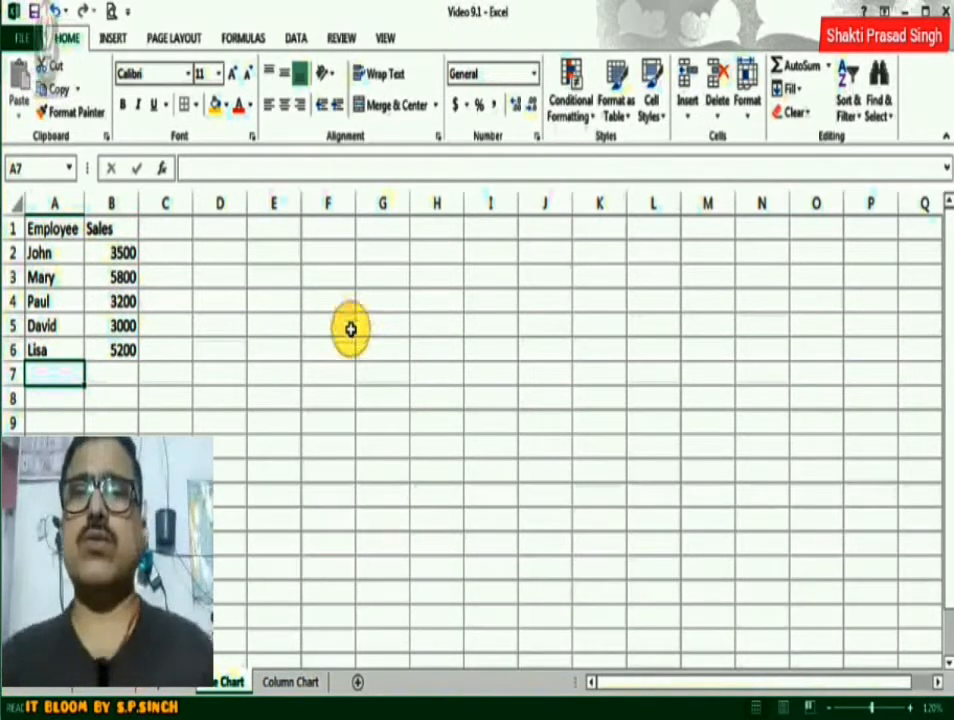
- On the Column Chart sheet, select the regional monthly sales table A1:D5
left_click(290, 683)
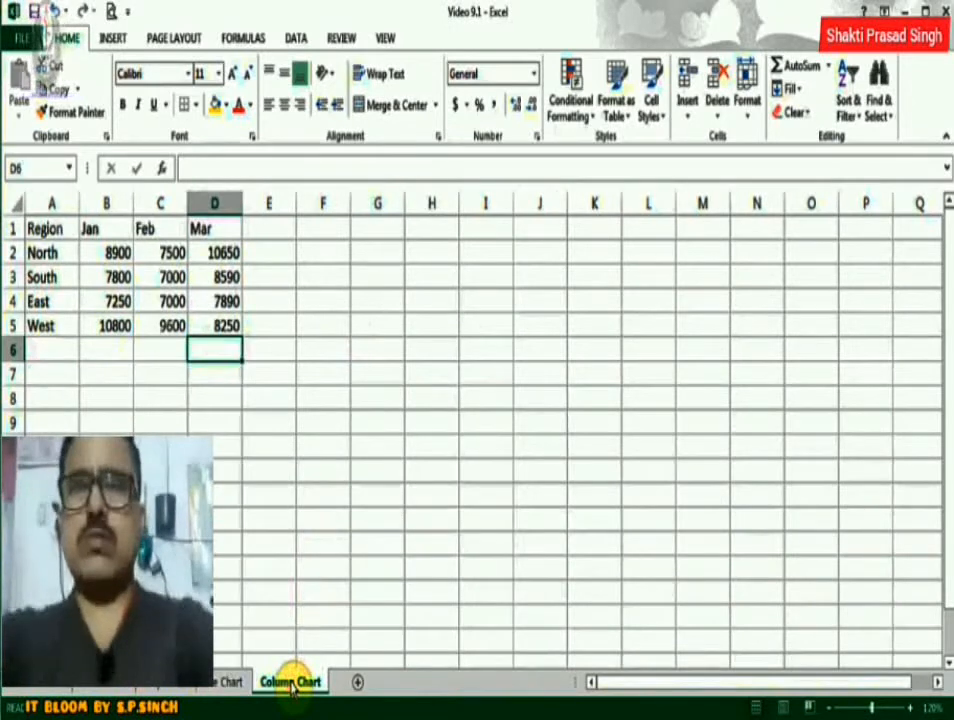
left_click(53, 229)
mouse_move(53, 229)
left_mouse_down()
mouse_move(202, 253)
mouse_move(205, 317)
left_mouse_up()
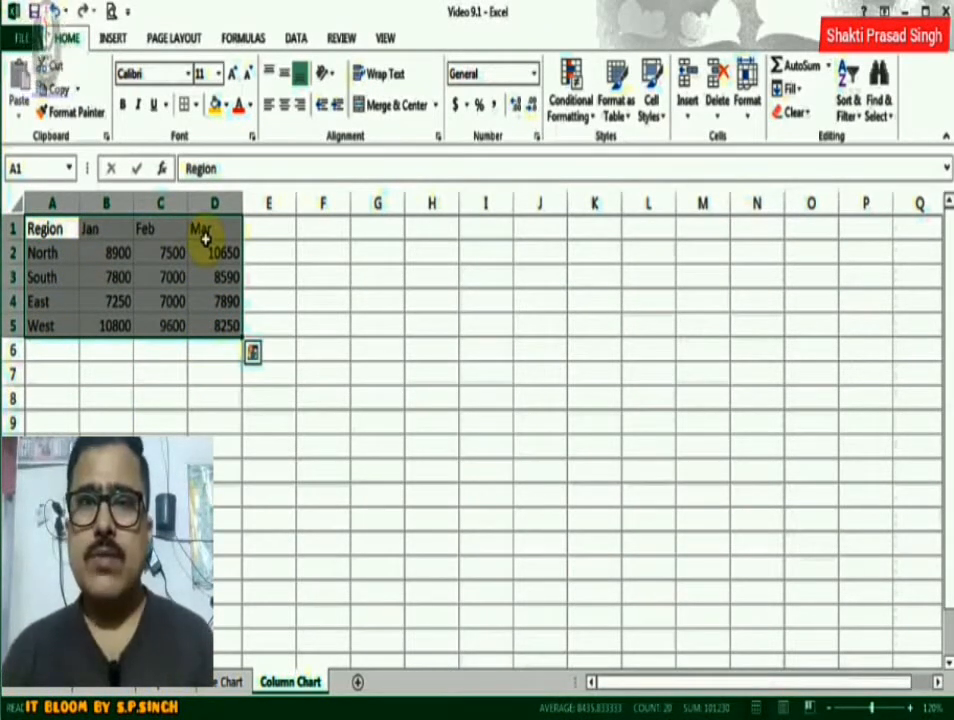
- Look through the recommended charts for the regional sales data without inserting one
left_click(113, 39)
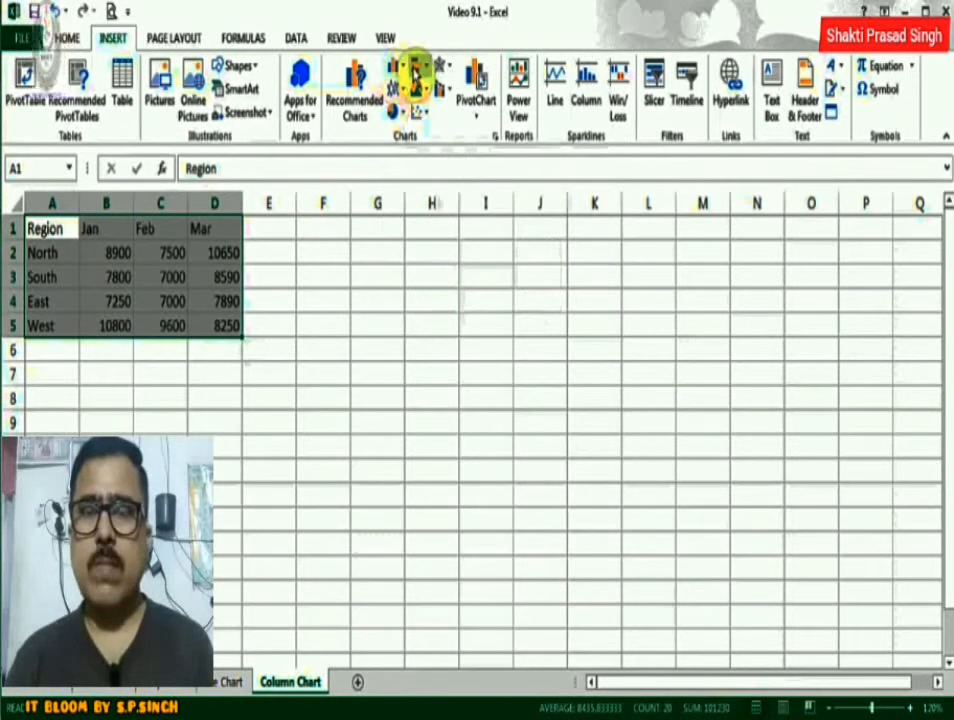
left_click(355, 80)
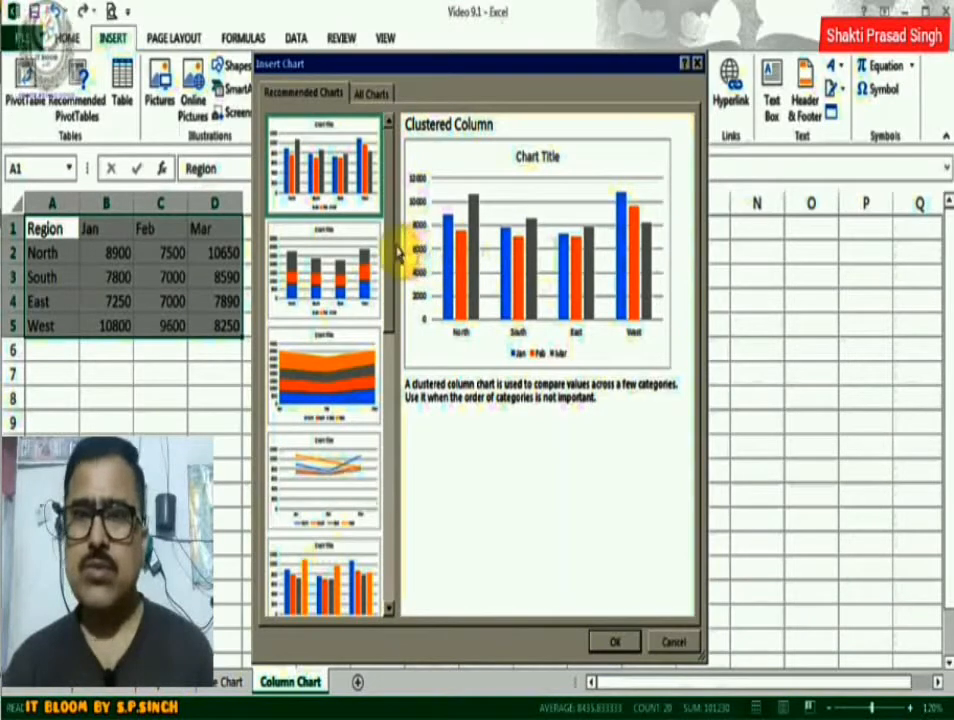
left_click_drag(392, 251, 390, 411)
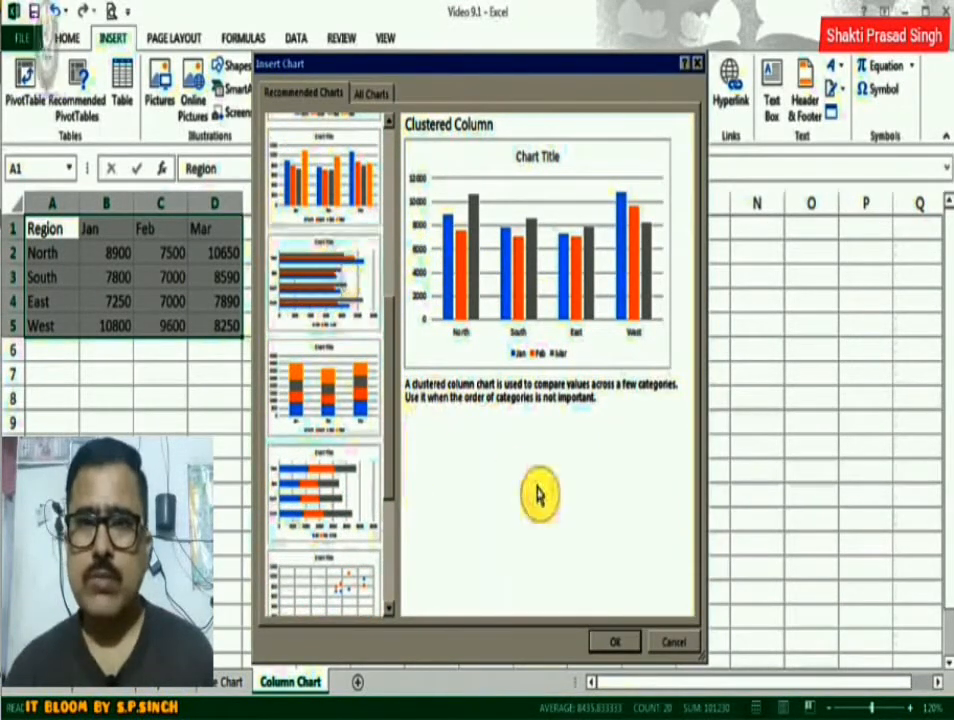
left_click(672, 641)
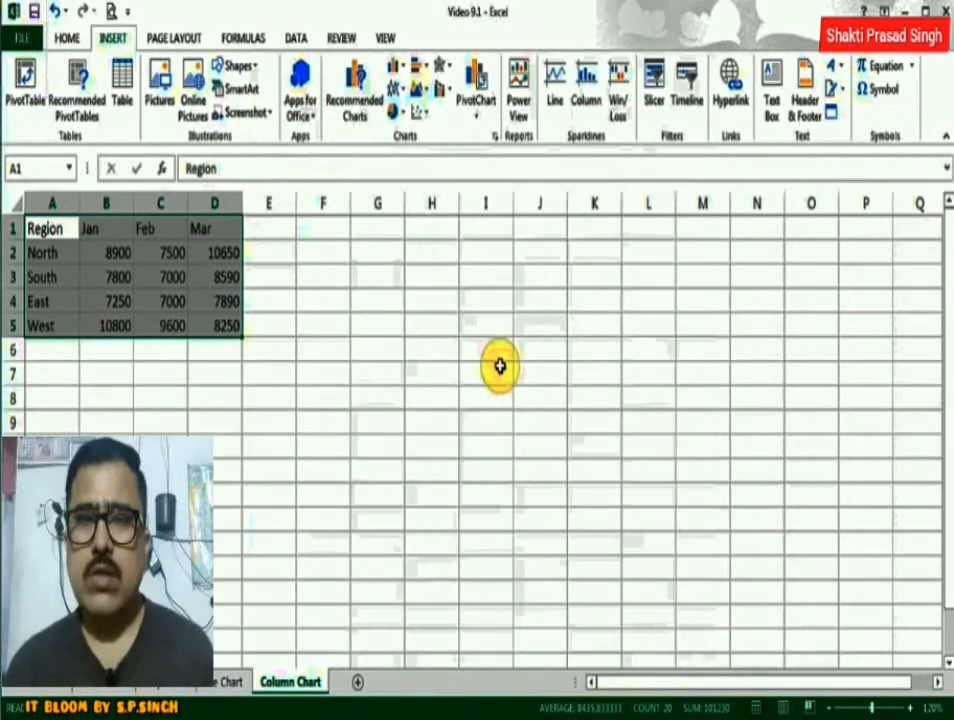
- Insert a 2-D clustered column chart of the regional sales and apply the chart style with outlined, unfilled columns
left_click(400, 70)
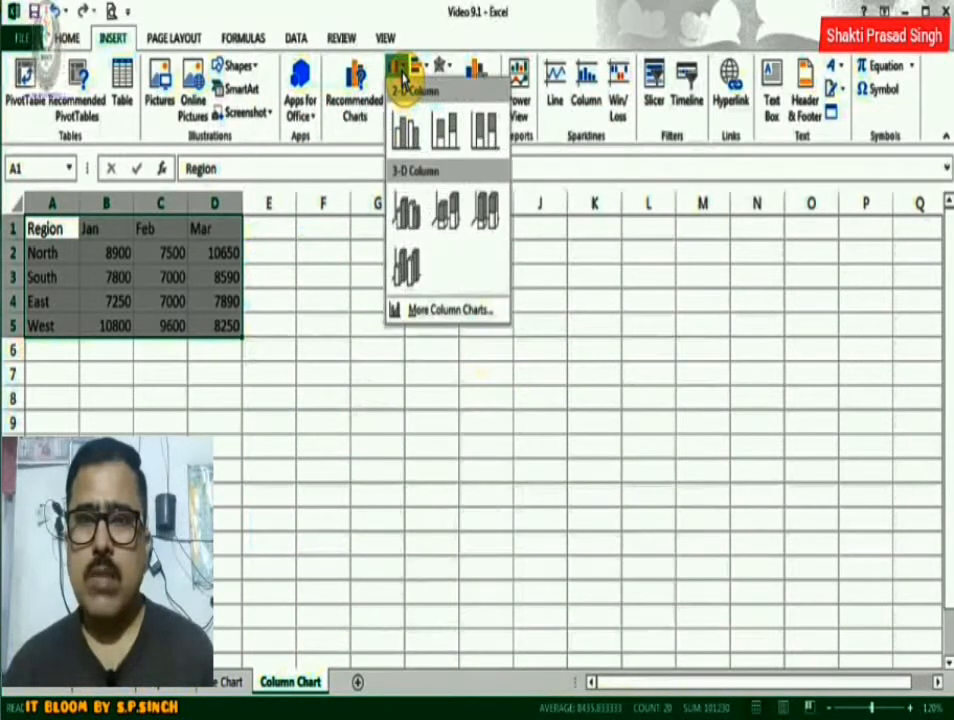
left_click(405, 130)
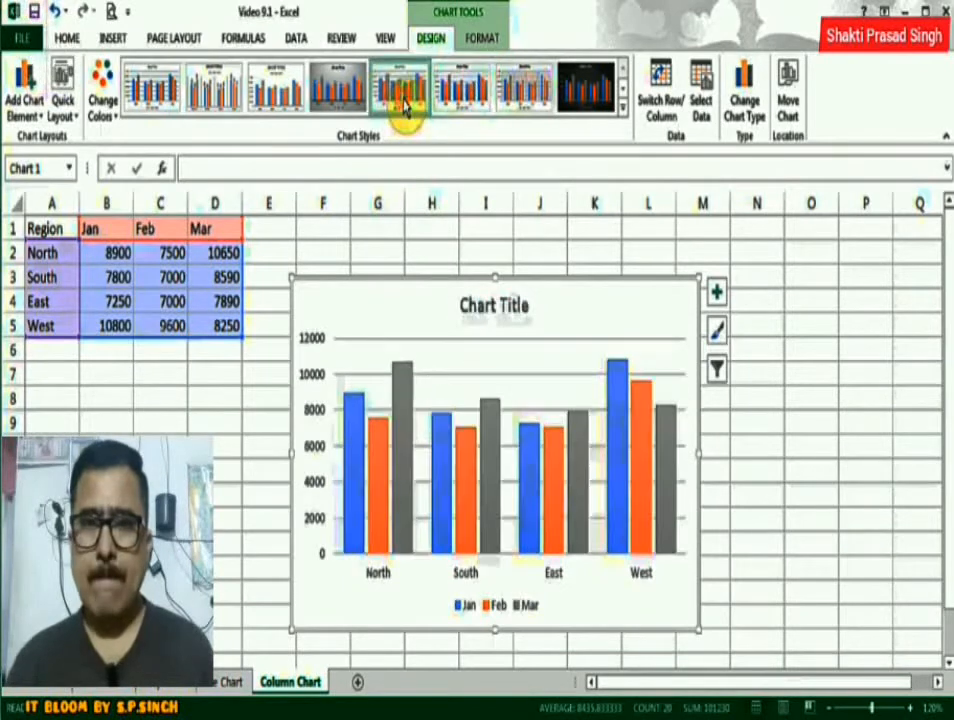
left_click(357, 103)
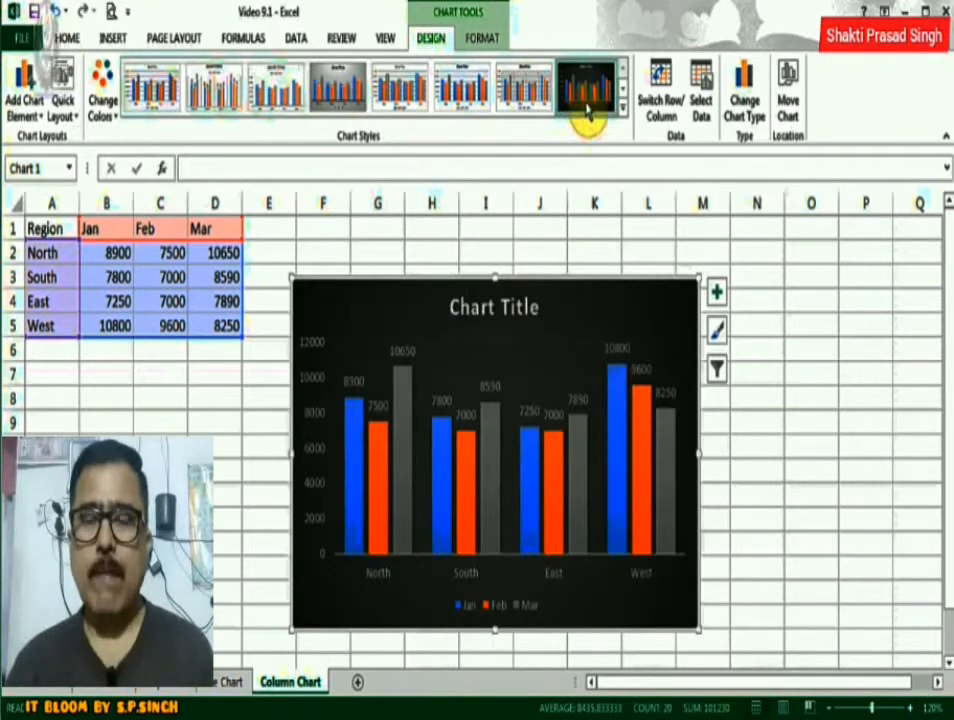
left_click(620, 110)
left_click(480, 140)
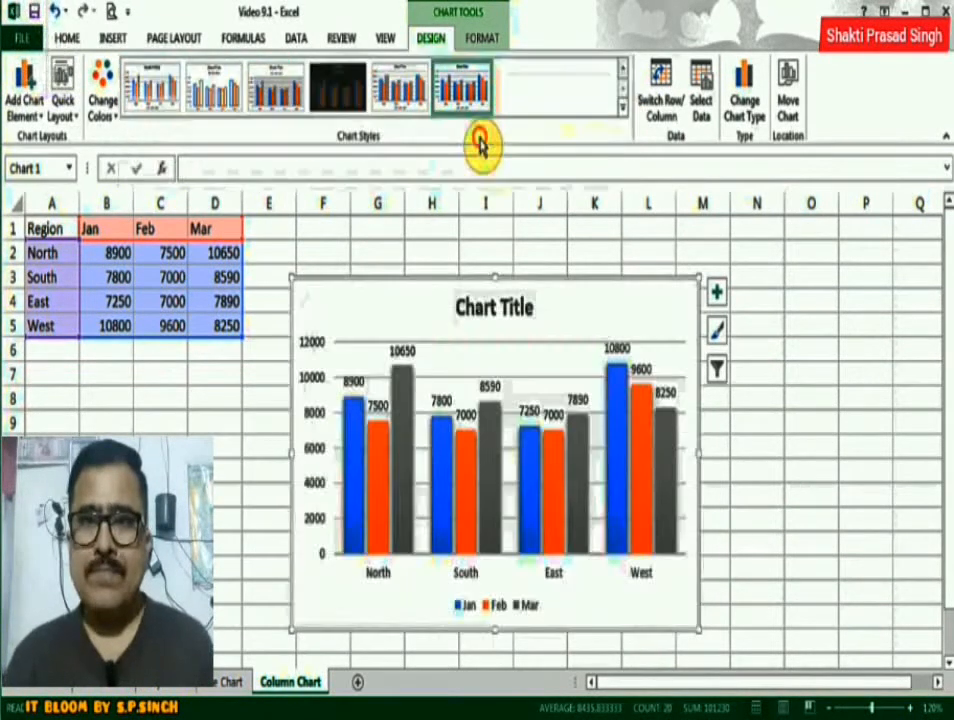
left_click(400, 100)
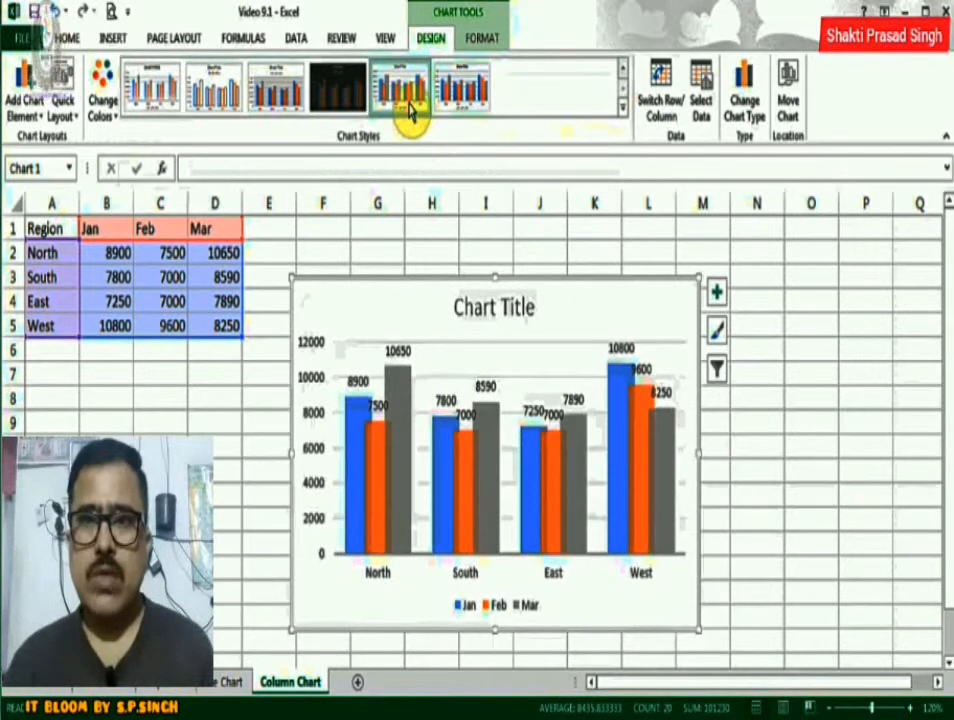
left_click(209, 95)
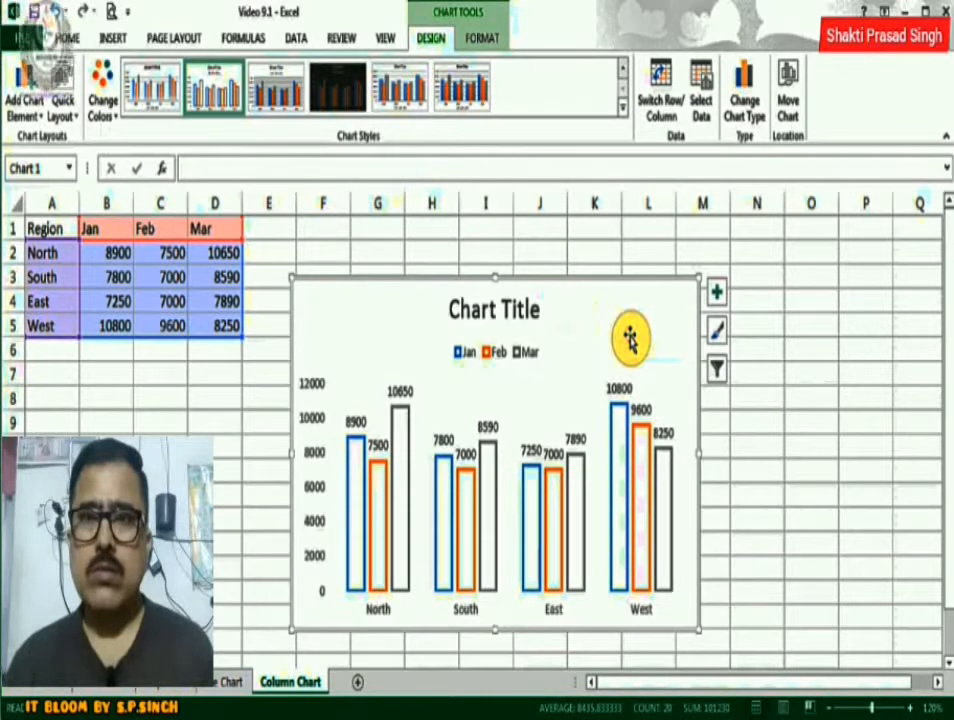
- Recolor the column chart with the colorful green, blue and orange palette and apply the quick layout that includes a data table
left_click(112, 106)
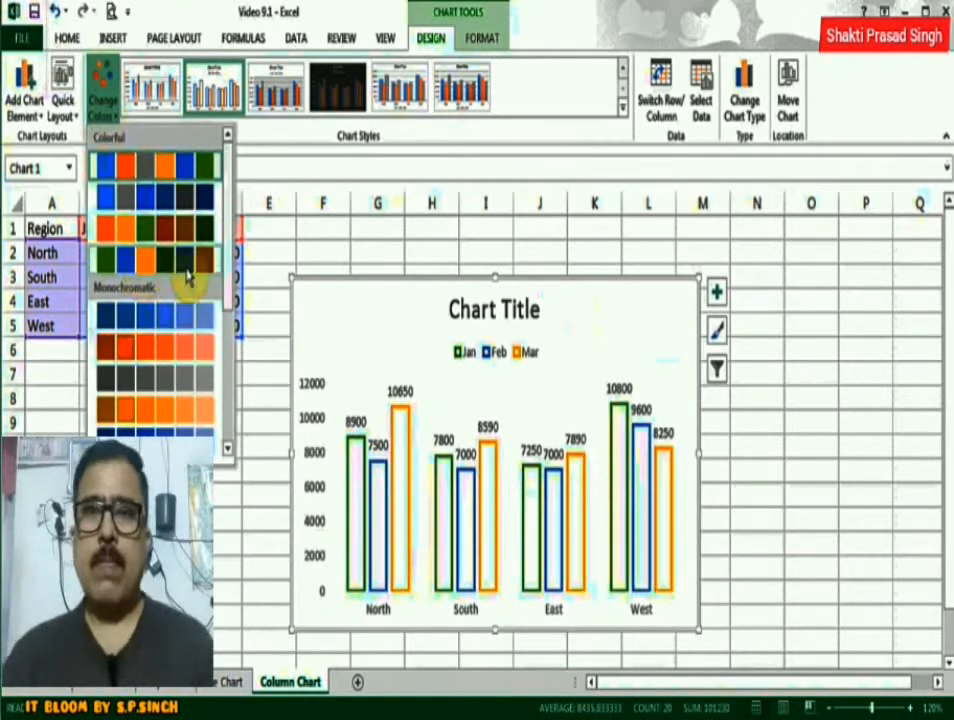
left_click(187, 268)
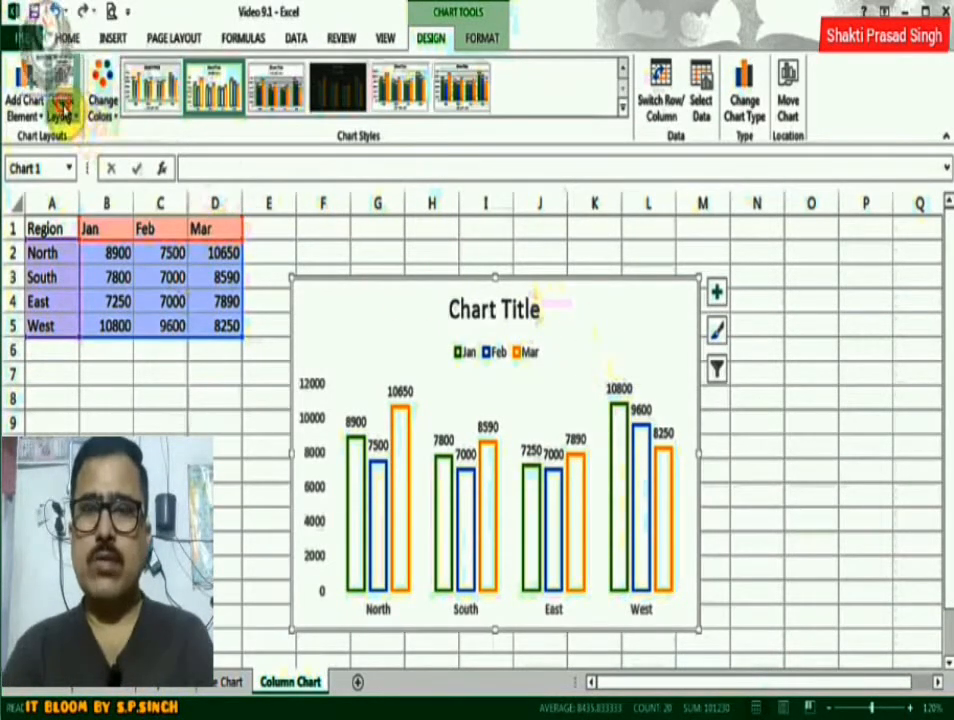
left_click(63, 108)
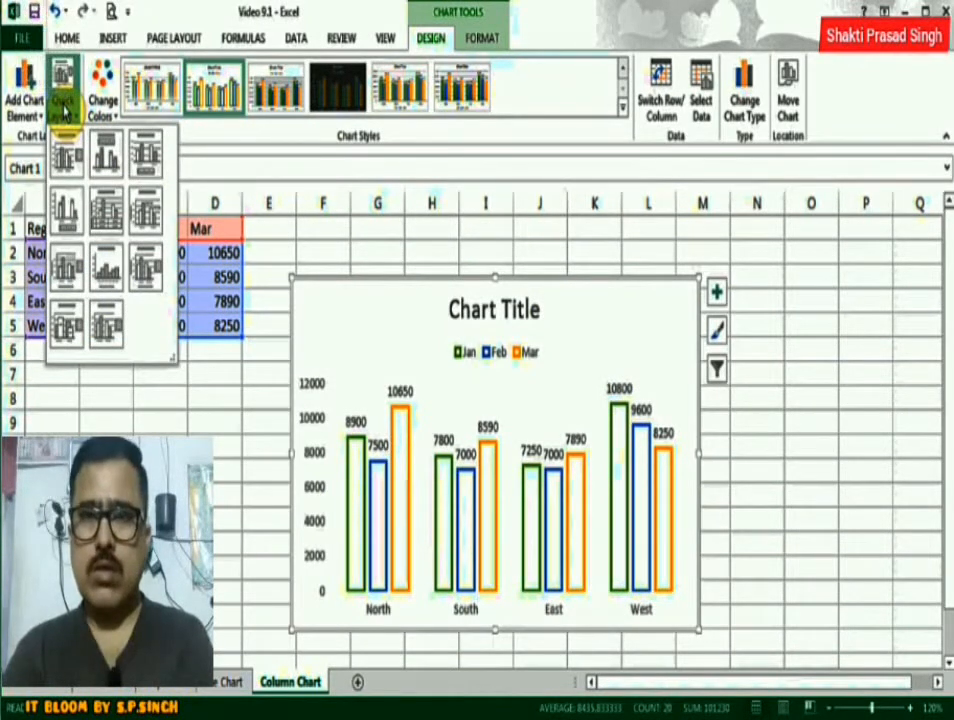
left_click(108, 222)
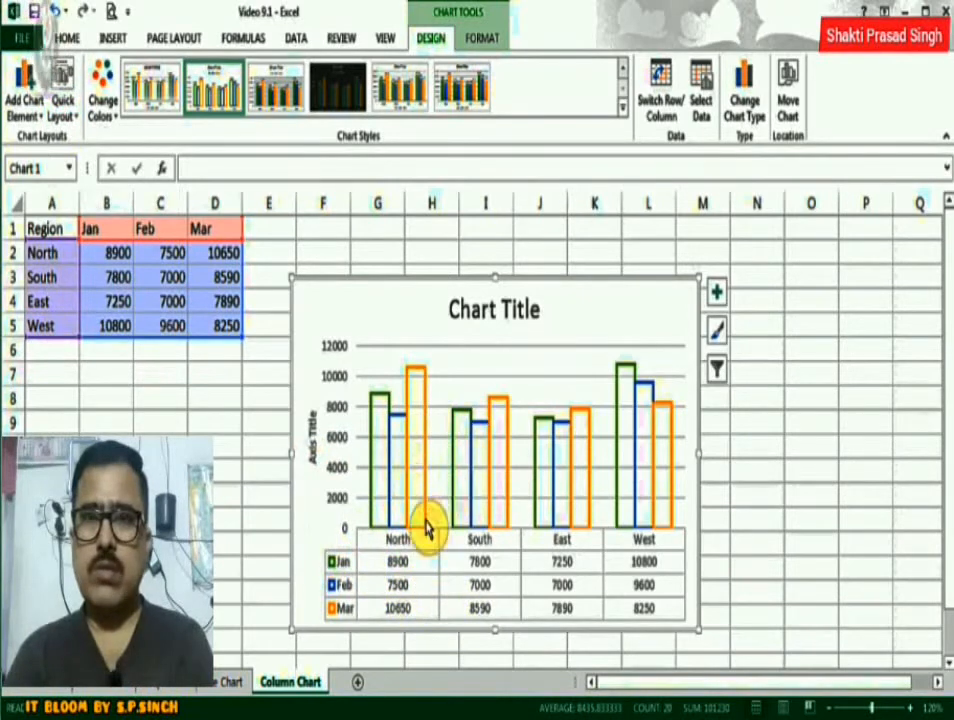
mouse_move(427, 530)
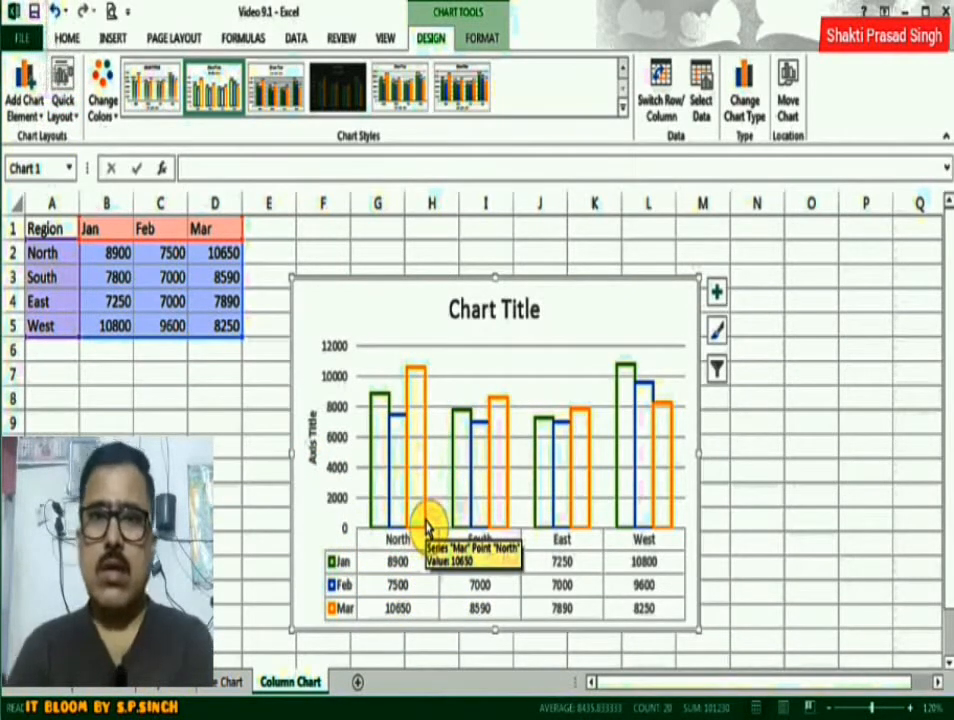
- Leave data labels off and turn on the legend in the column chart's elements
left_click(37, 118)
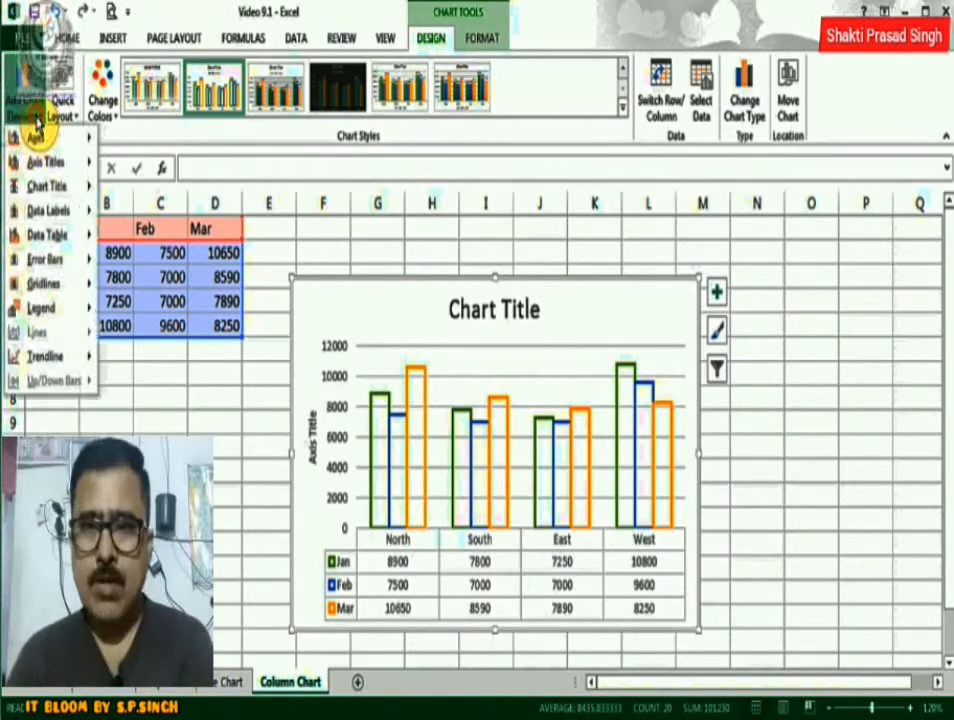
left_click(648, 298)
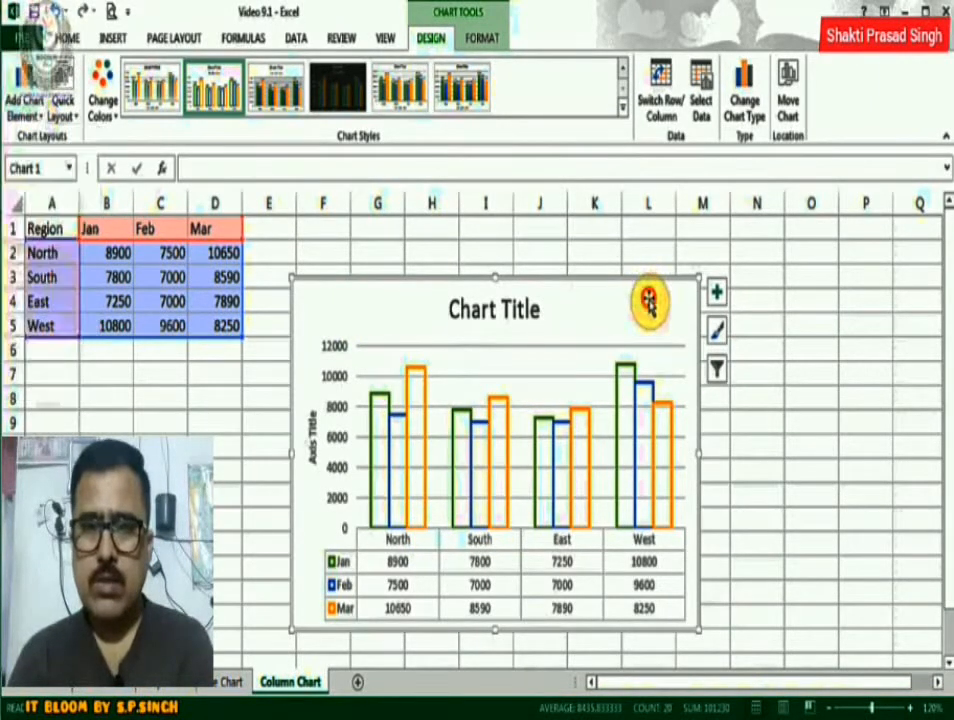
left_click(718, 296)
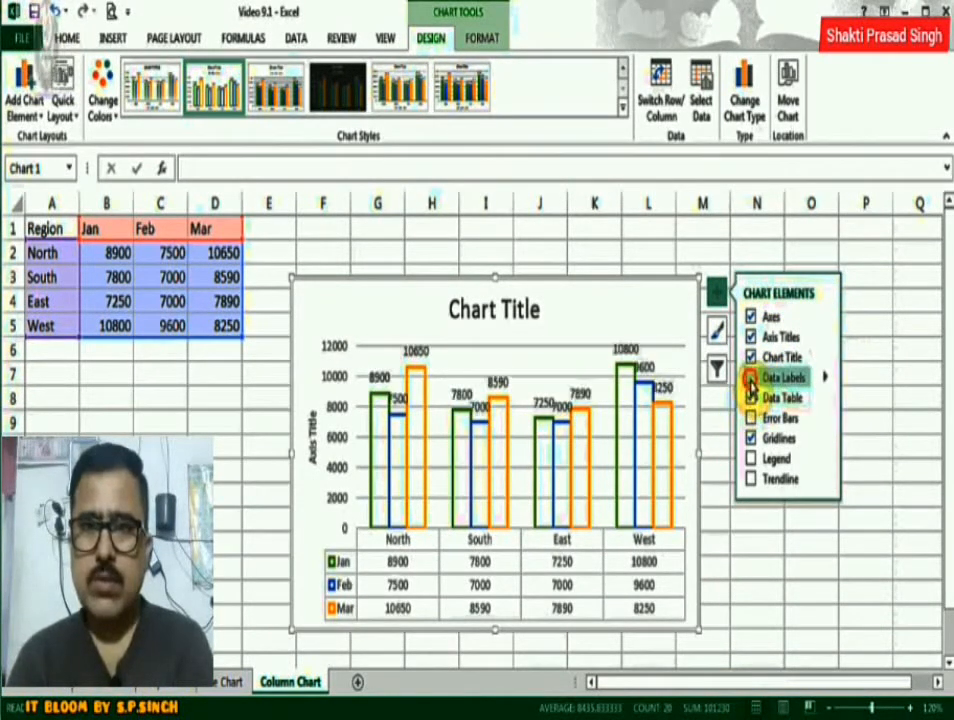
left_click(750, 380)
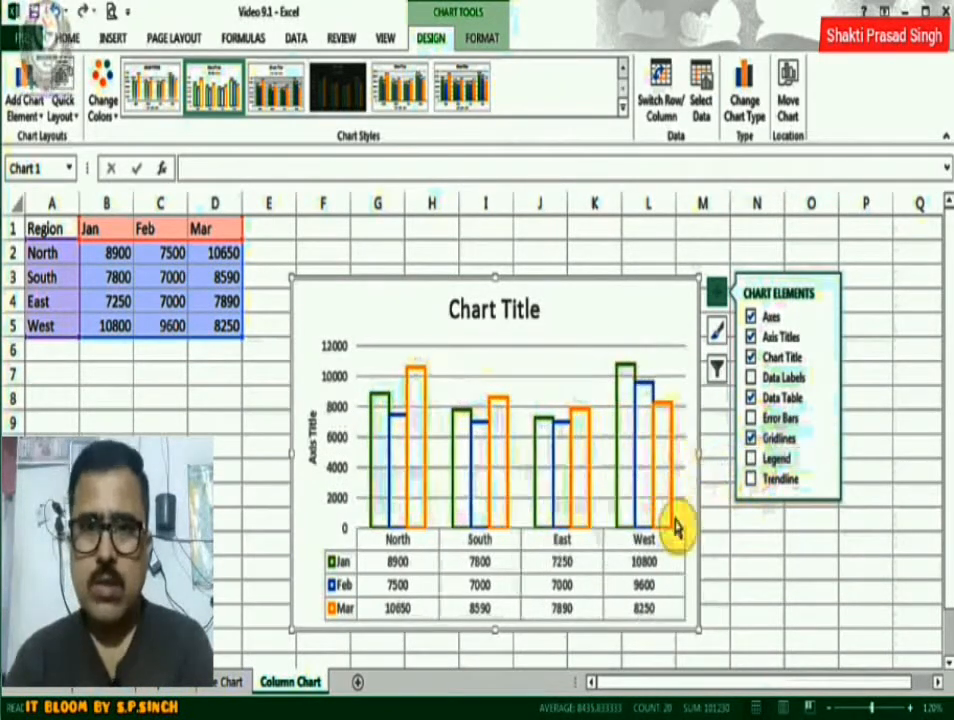
left_click(753, 460)
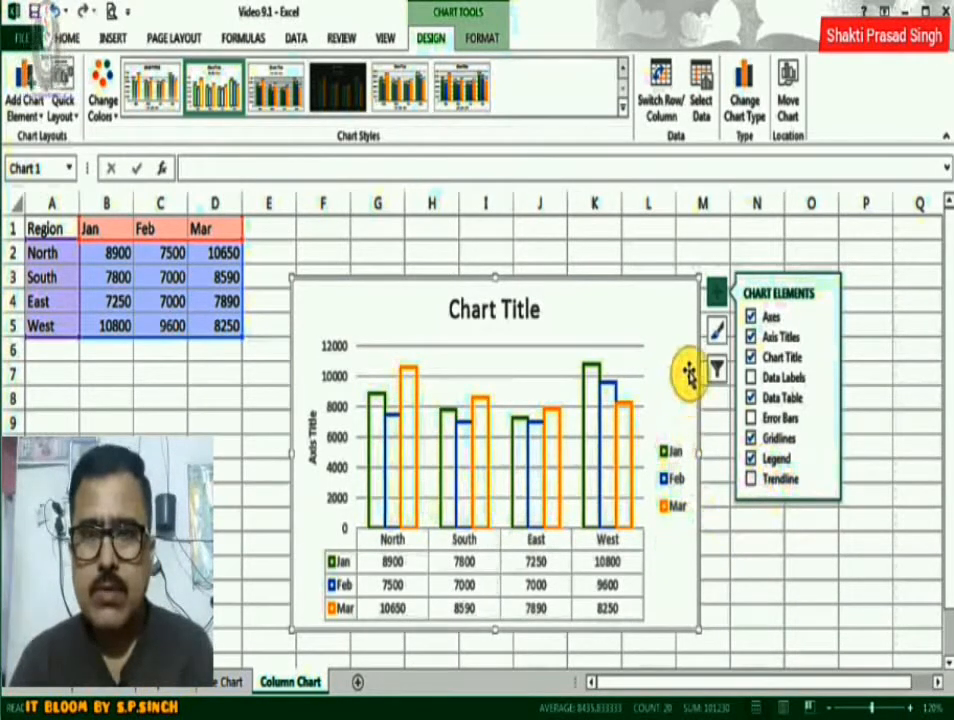
- Apply the chart style with a dark background and solid columns to the column chart
left_click(716, 333)
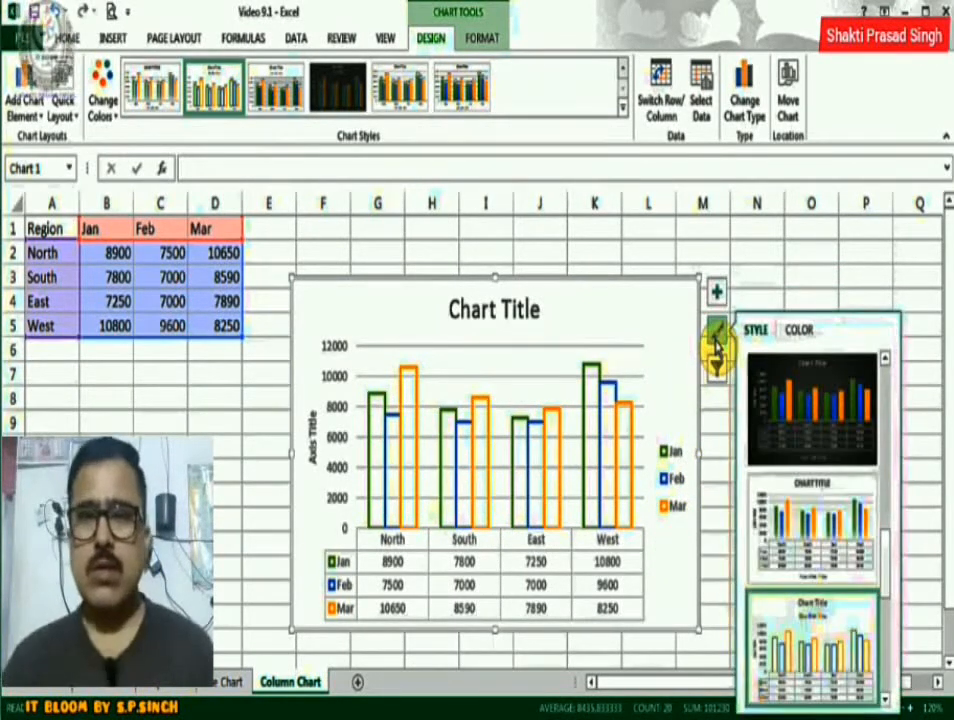
left_click(803, 404)
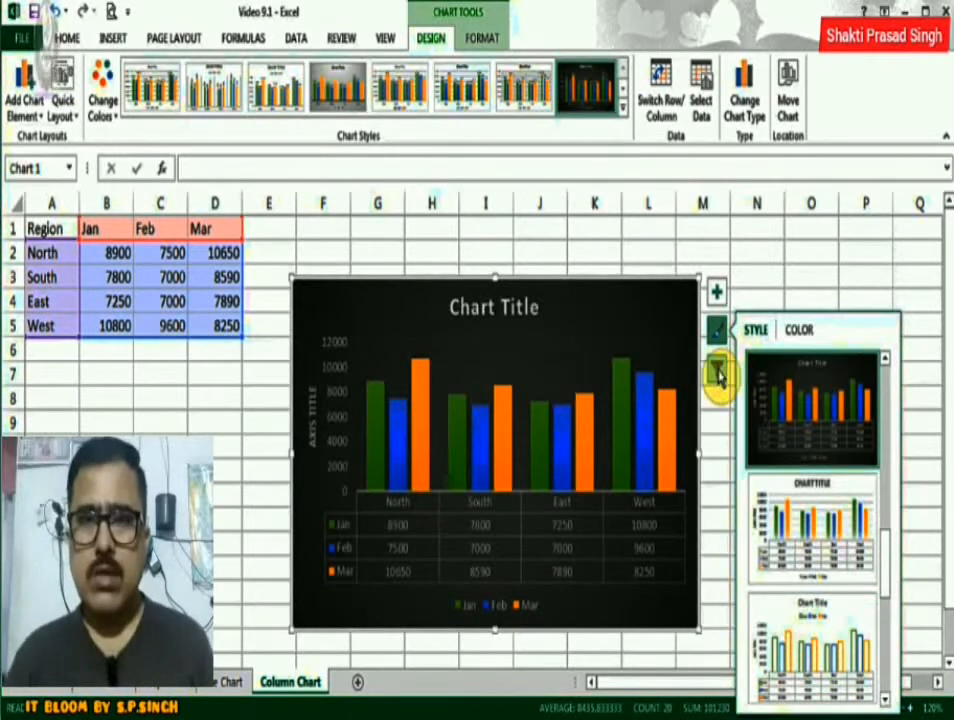
left_click(717, 370)
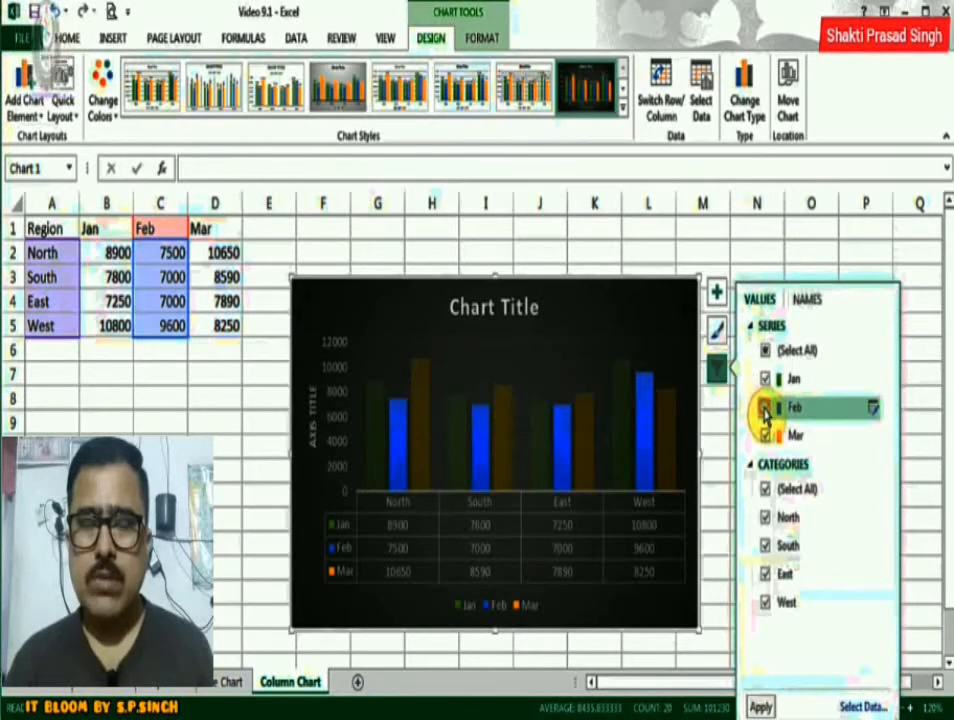
left_click(765, 408)
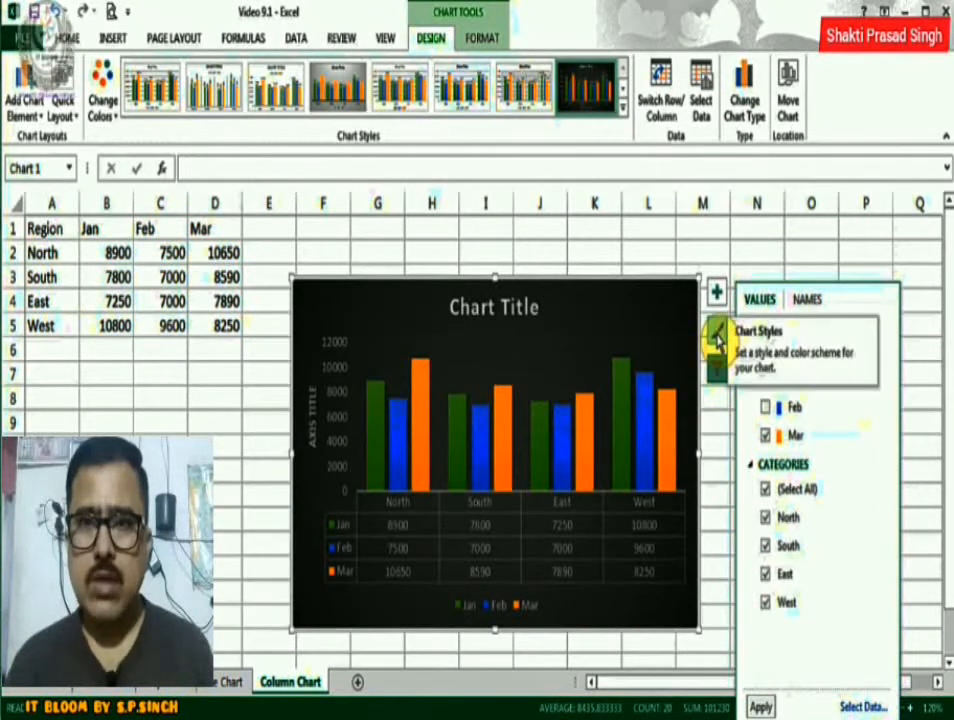
left_click(765, 408)
left_click(654, 313)
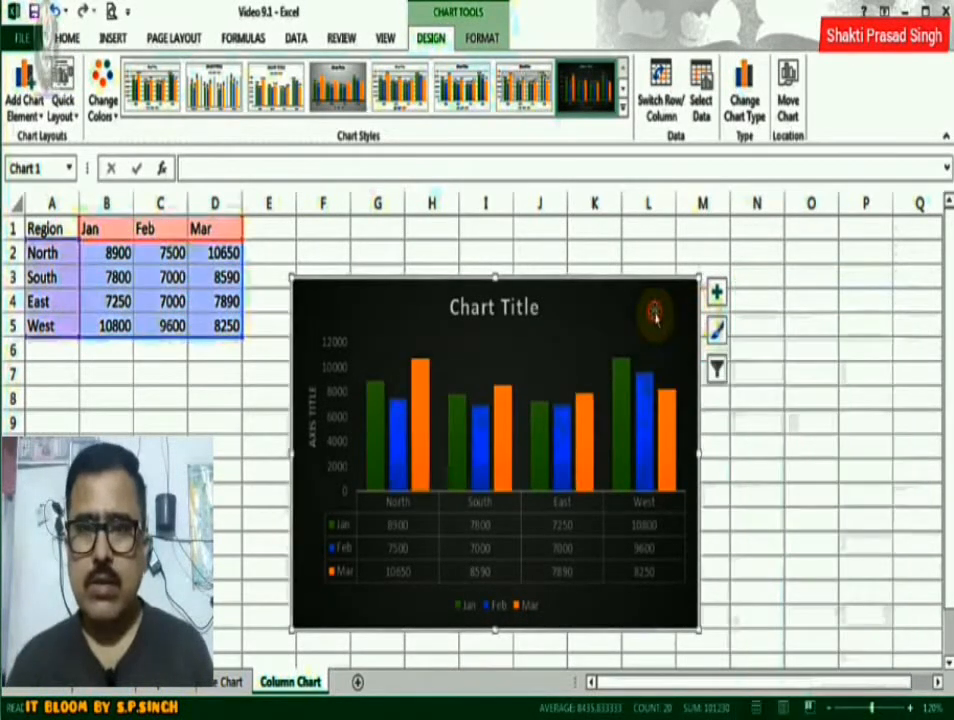
- Remove the data table from the column chart by setting it to None
left_click(30, 108)
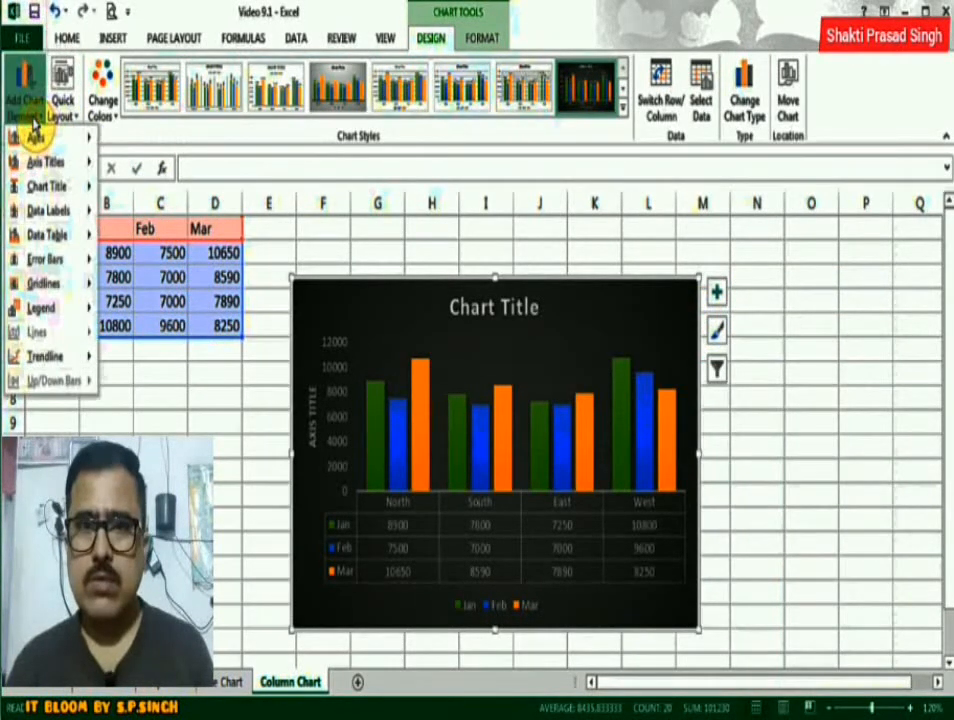
mouse_move(51, 306)
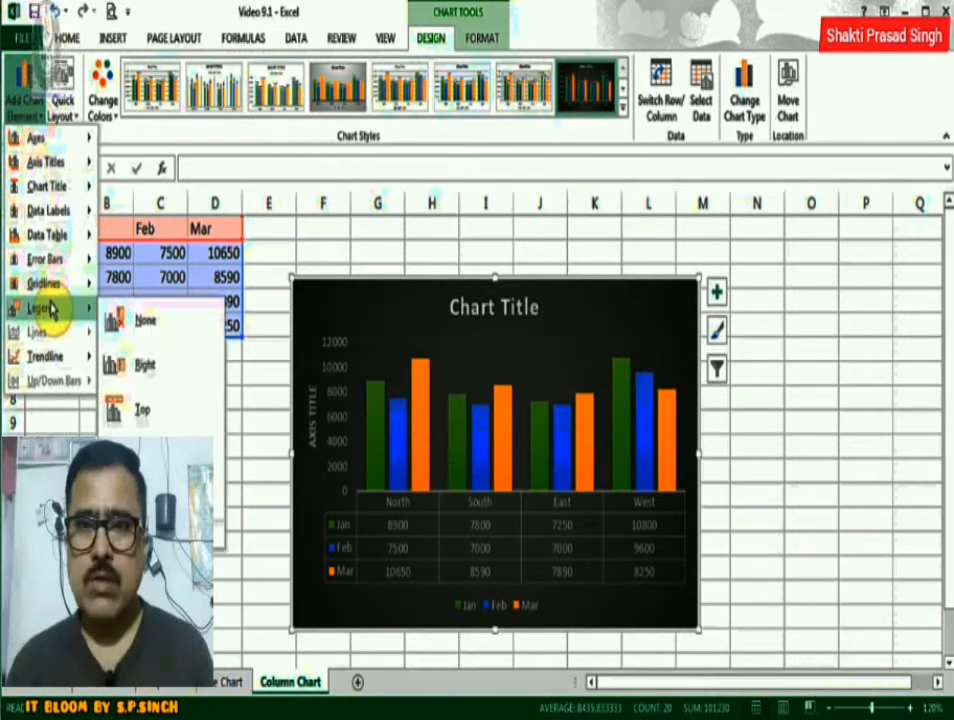
mouse_move(54, 214)
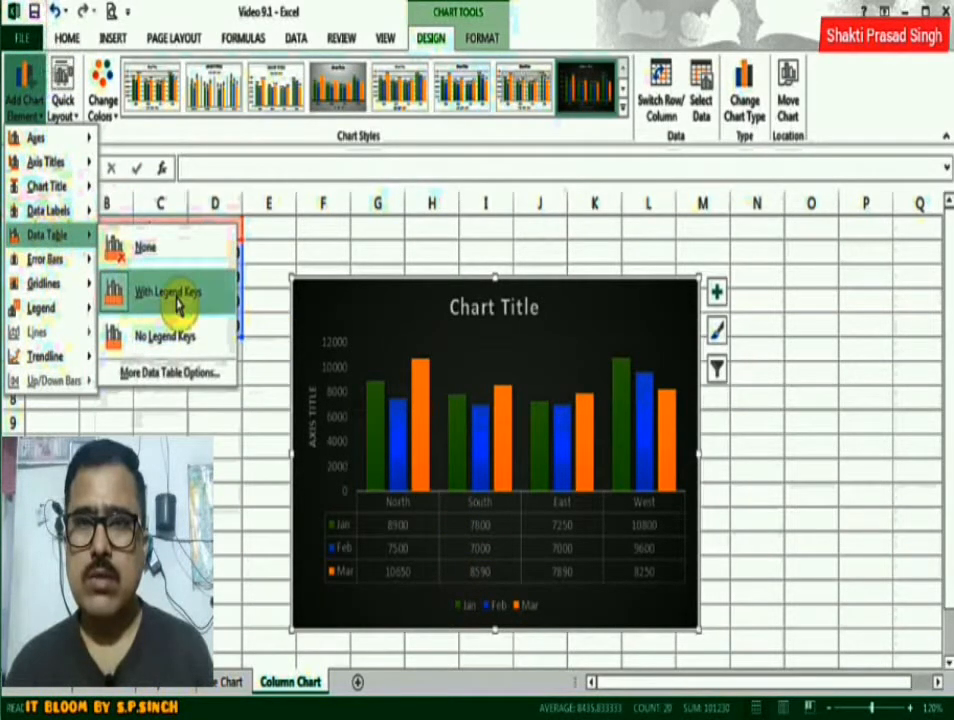
left_click(152, 249)
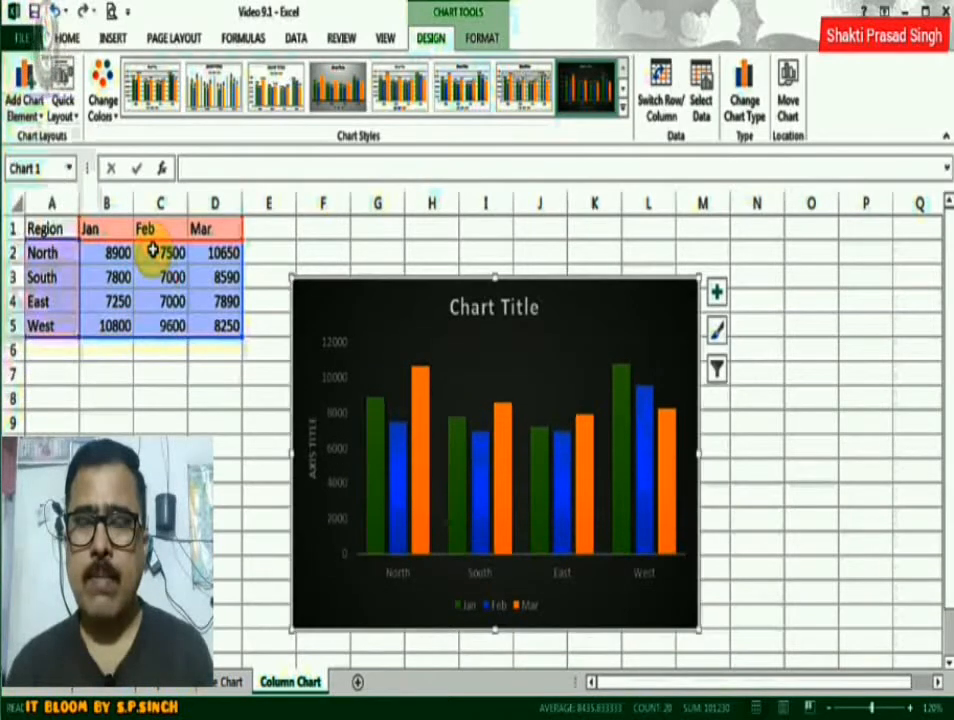
- Add a data table with legend keys below the column chart's plot area
left_click(25, 105)
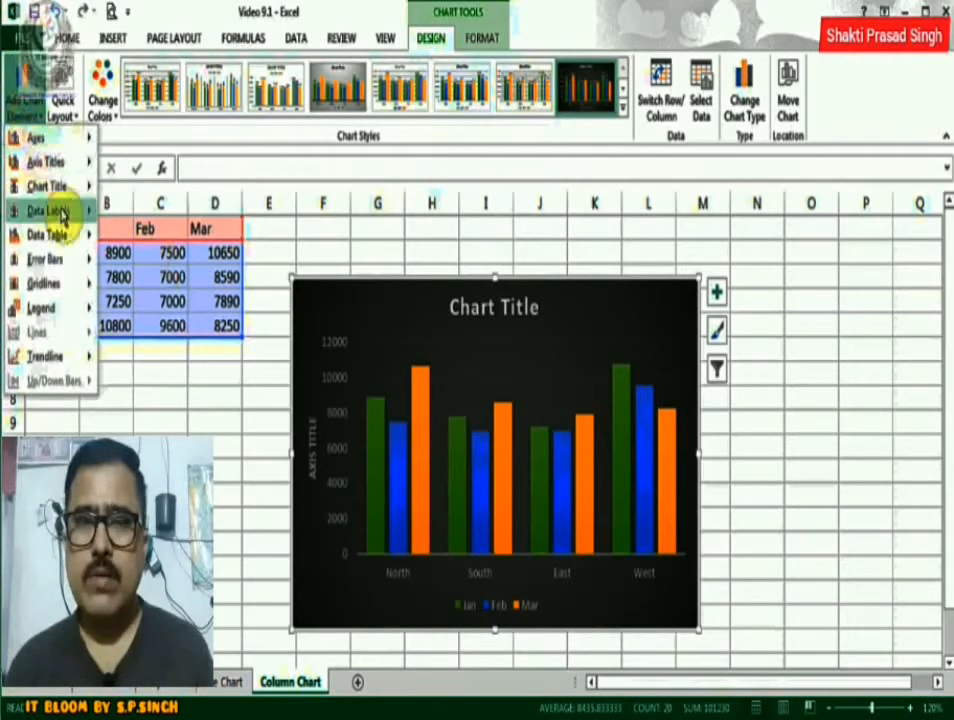
mouse_move(62, 240)
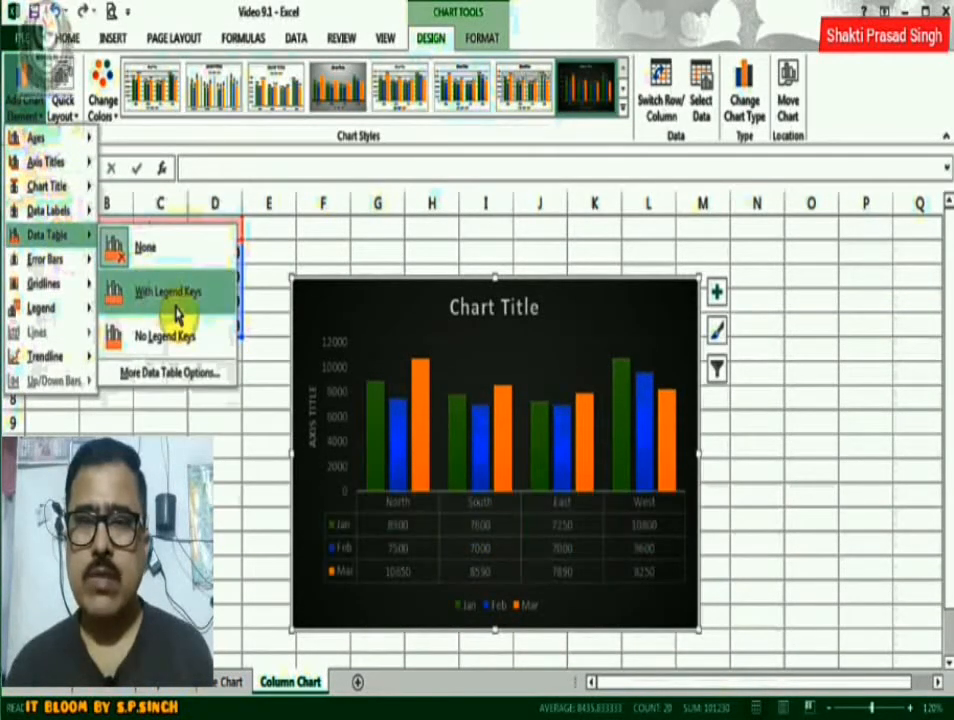
left_click(176, 311)
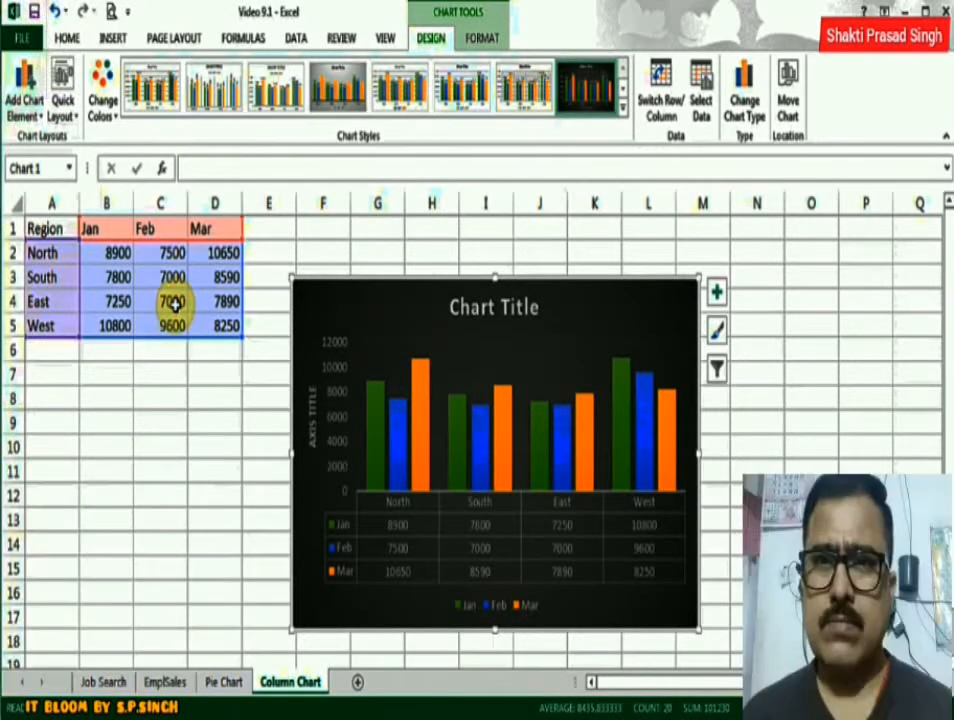
- Filter the Feb series out of the column chart and apply the filter
left_click(717, 378)
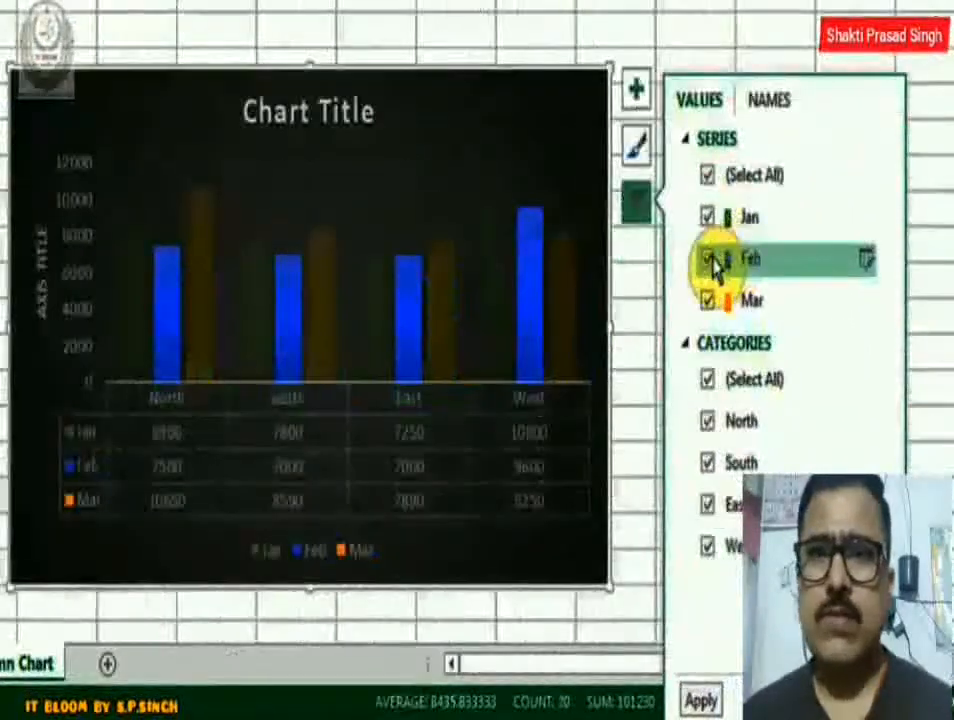
left_click(709, 260)
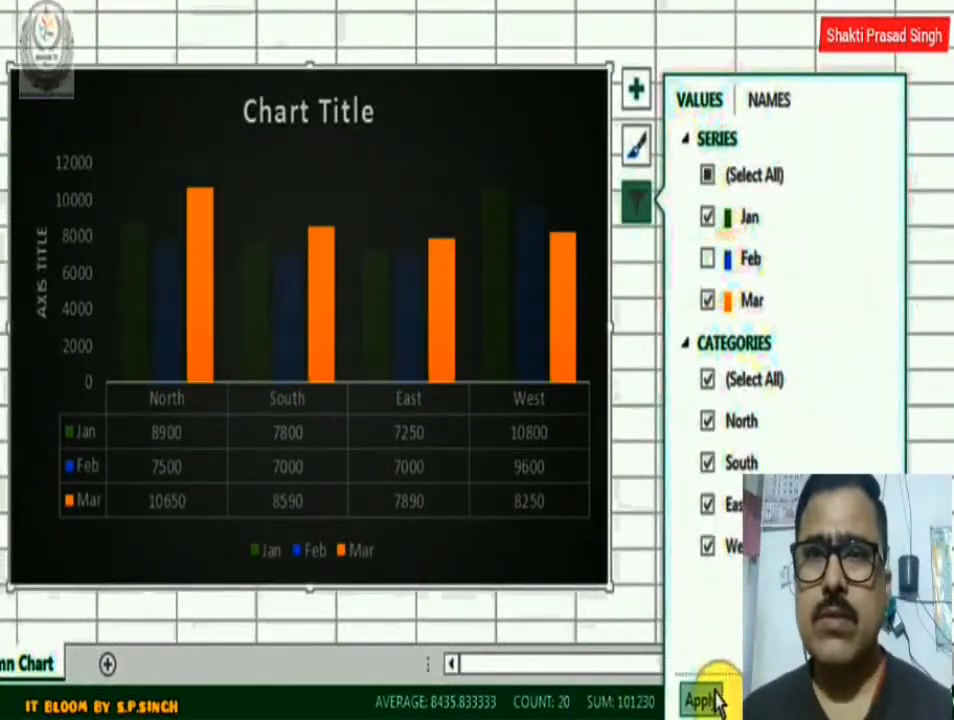
left_click(712, 703)
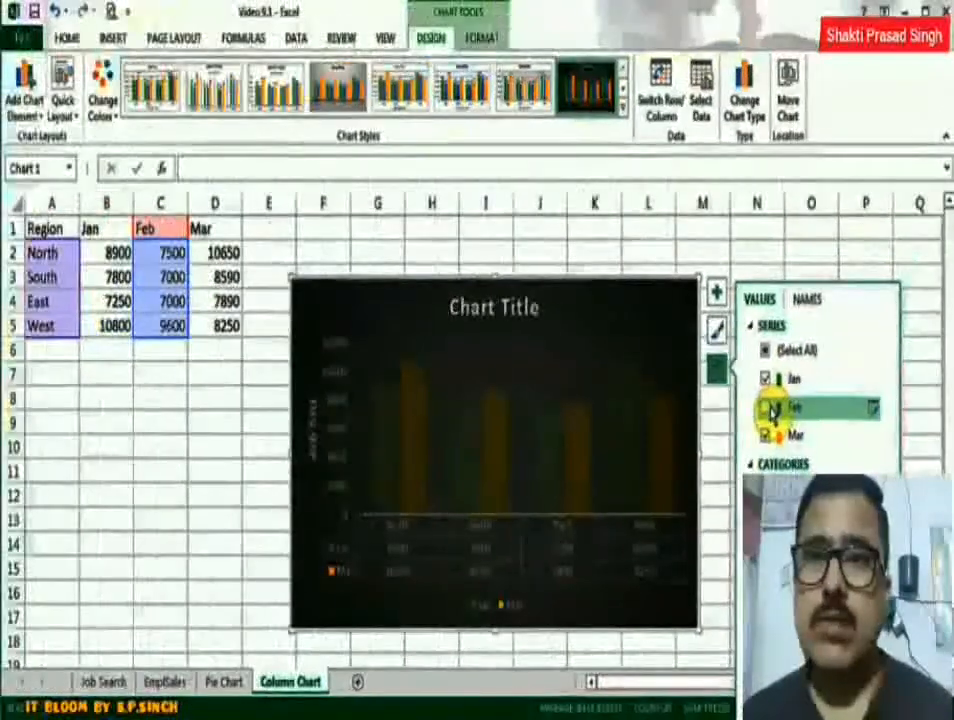
- Include the Feb series in the column chart's filter again and apply the change
left_click(768, 408)
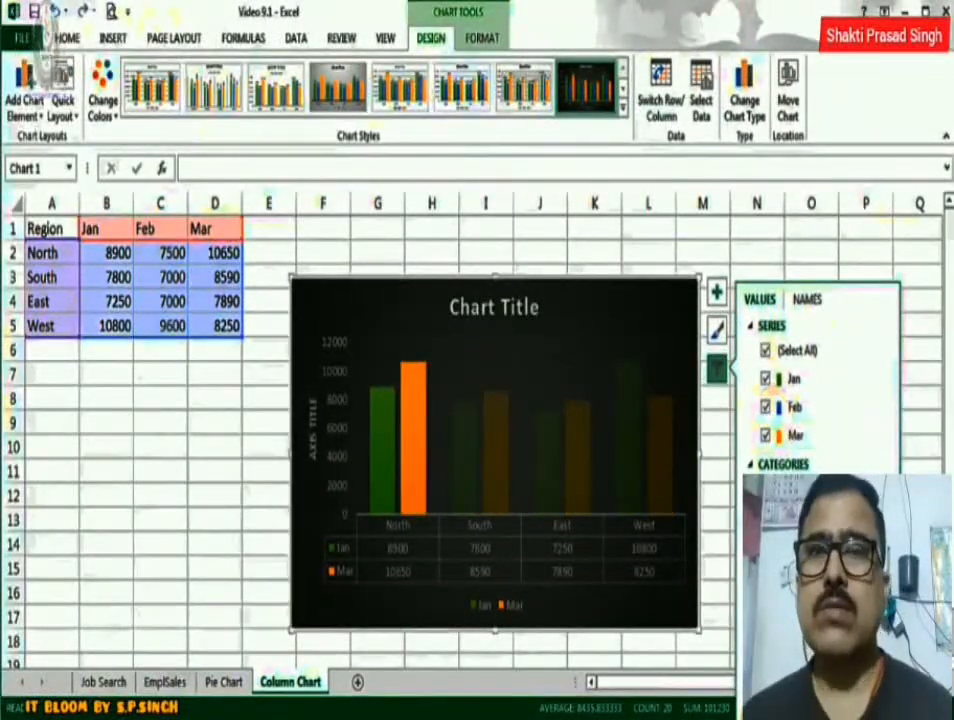
left_click(768, 637)
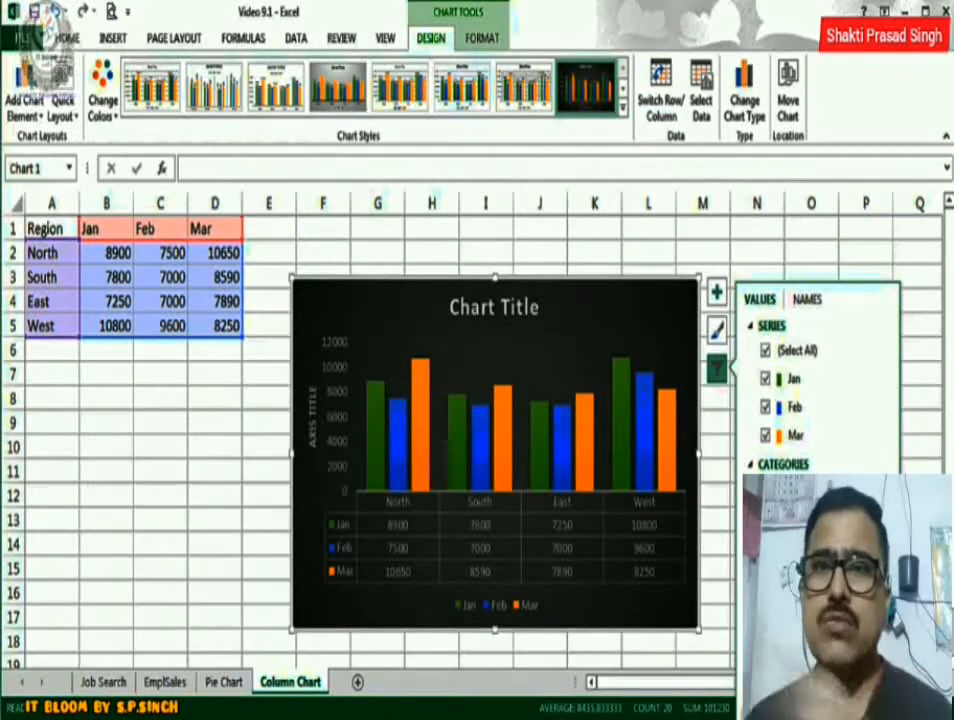
left_click(666, 314)
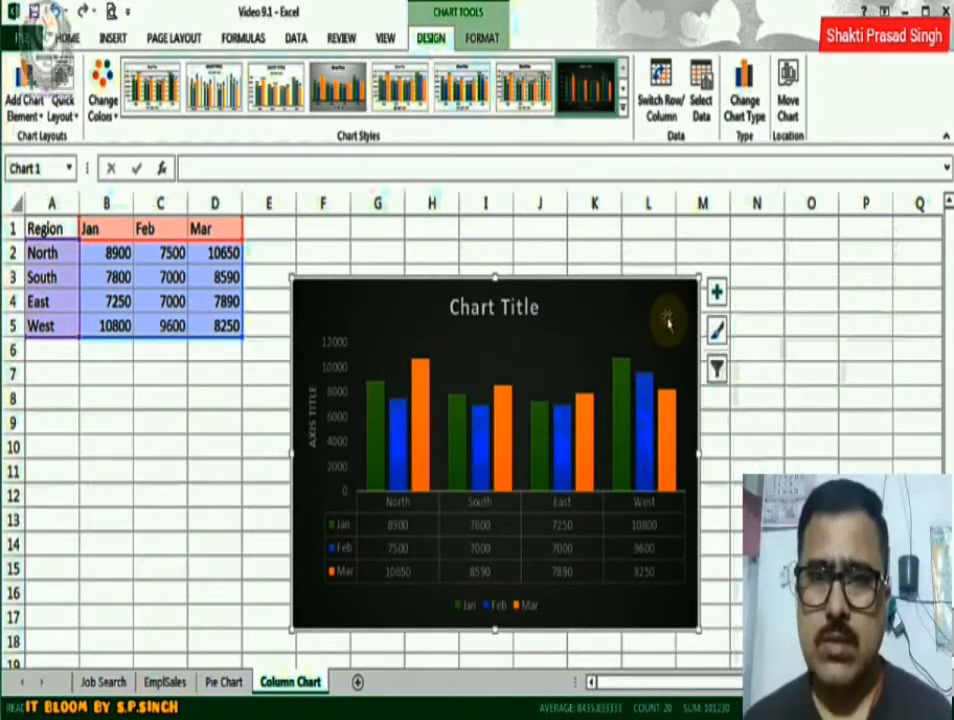
- Delete the Feb series from the column chart and check which series the chart filter lists
left_click(475, 447)
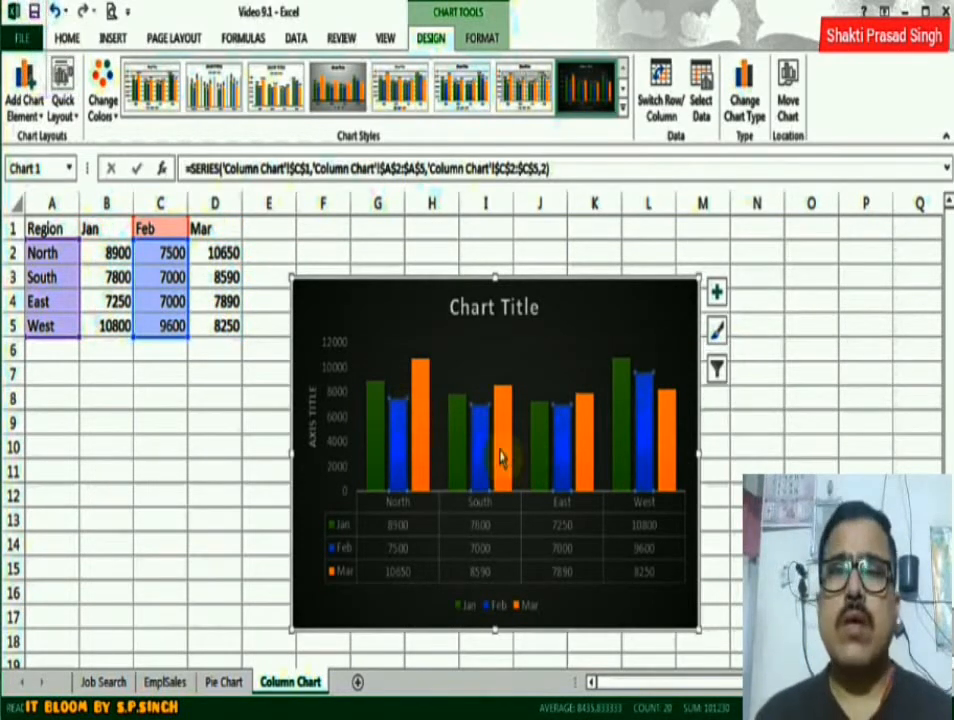
mouse_move(563, 446)
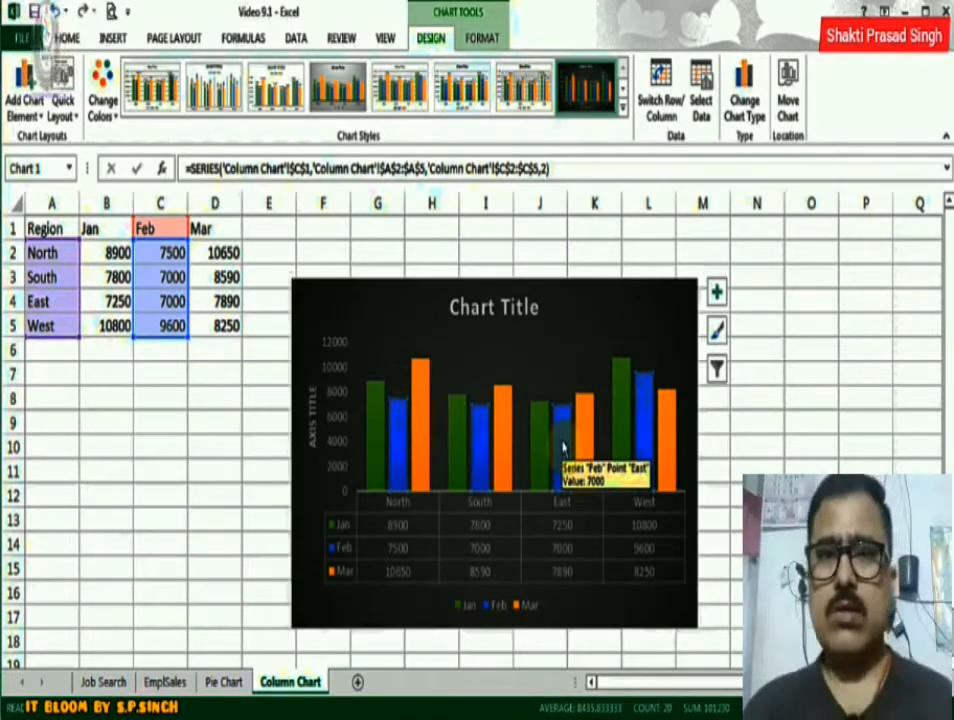
key("Delete")
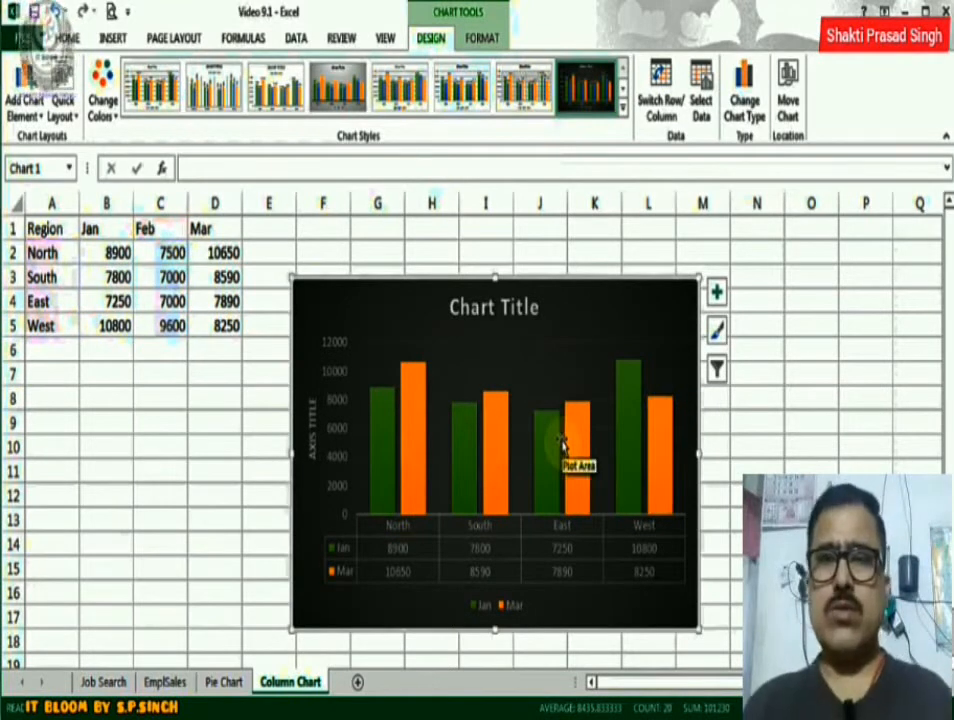
left_click(716, 369)
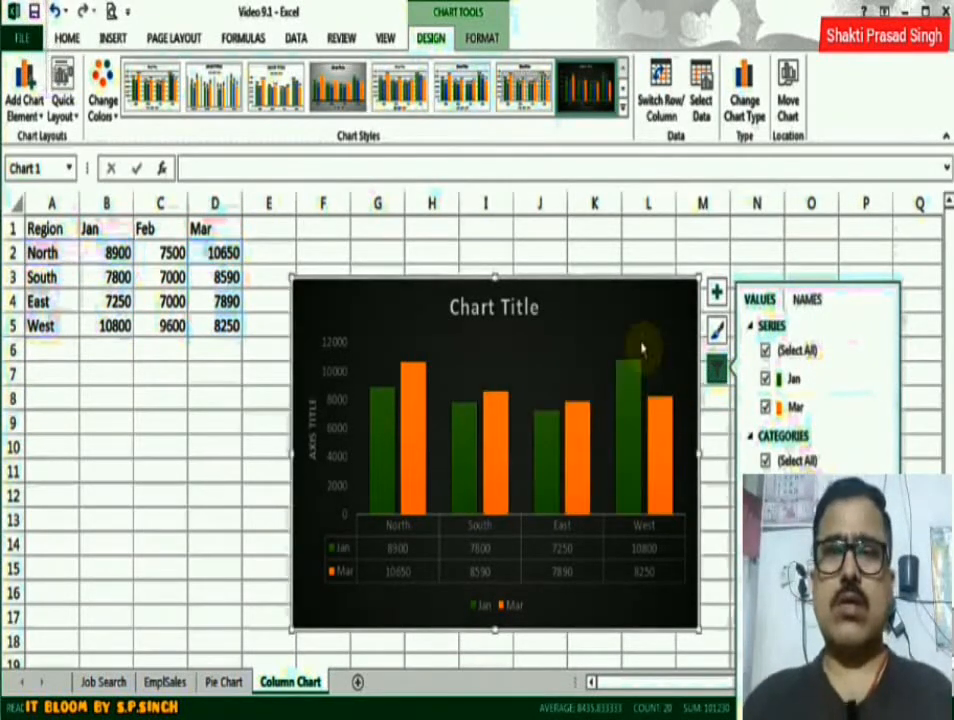
left_click(643, 322)
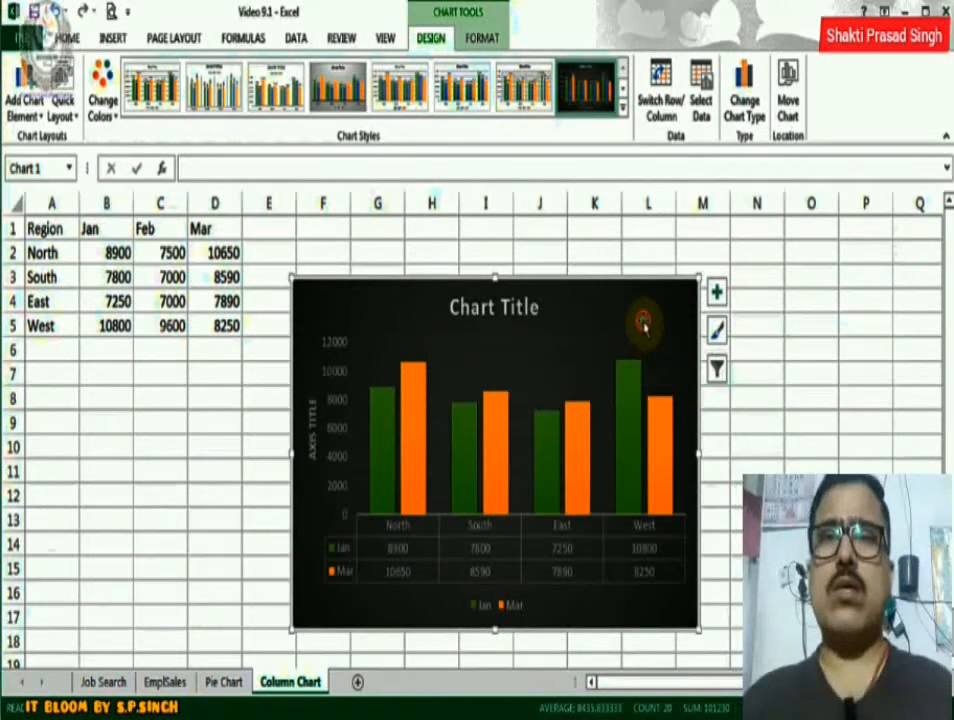
- Reselect A1:D5 on the Column Chart sheet as the chart's data source to restore the Feb series
left_click(697, 103)
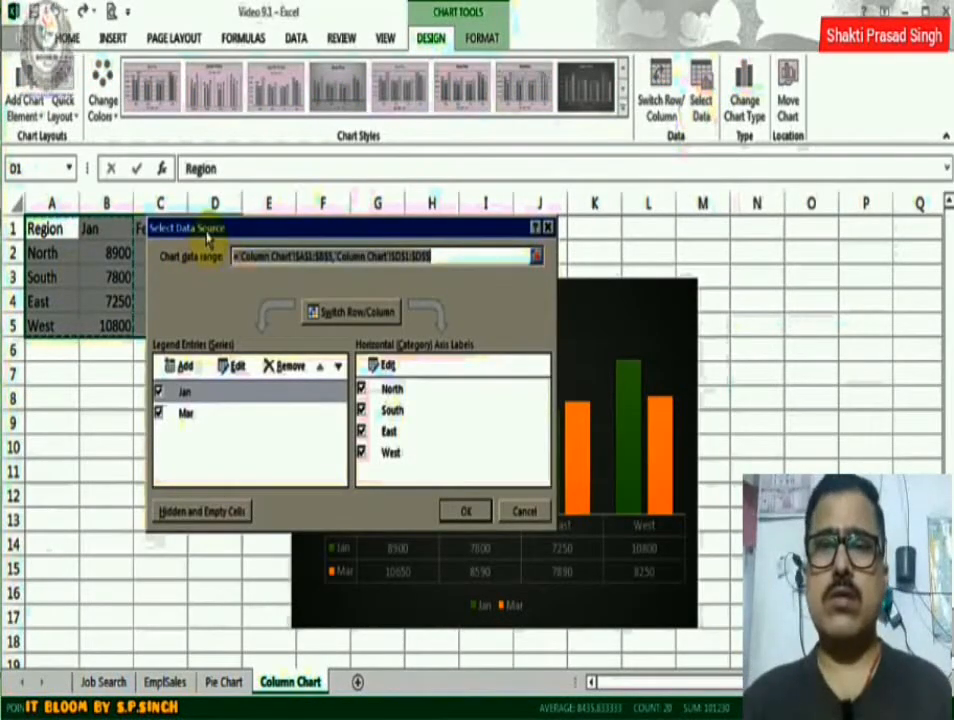
left_click_drag(207, 236, 111, 372)
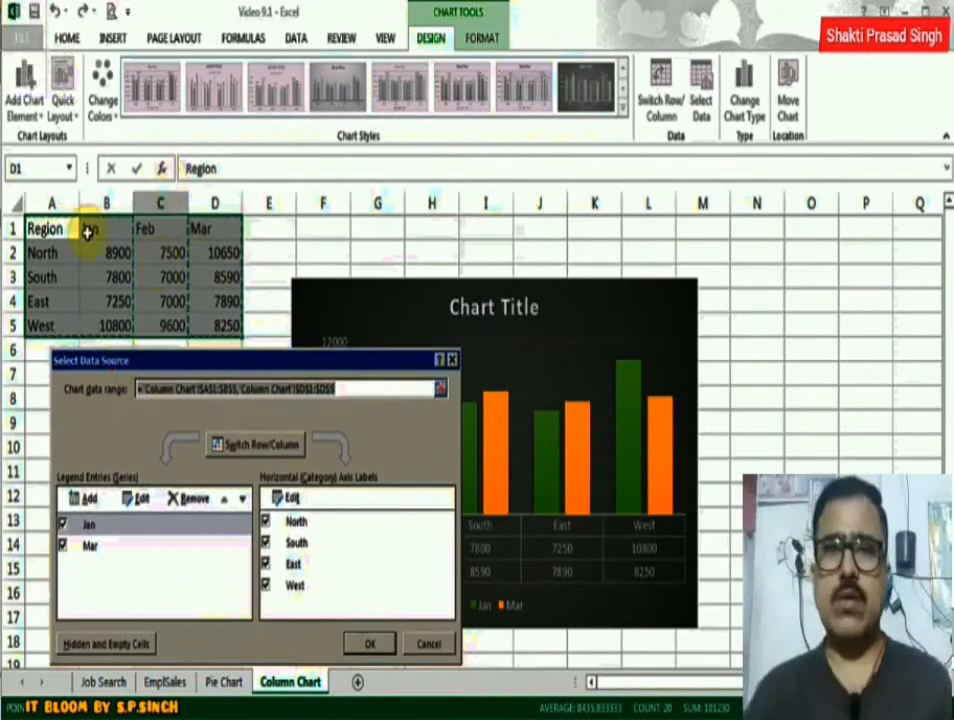
left_click_drag(43, 228, 213, 326)
left_click(368, 643)
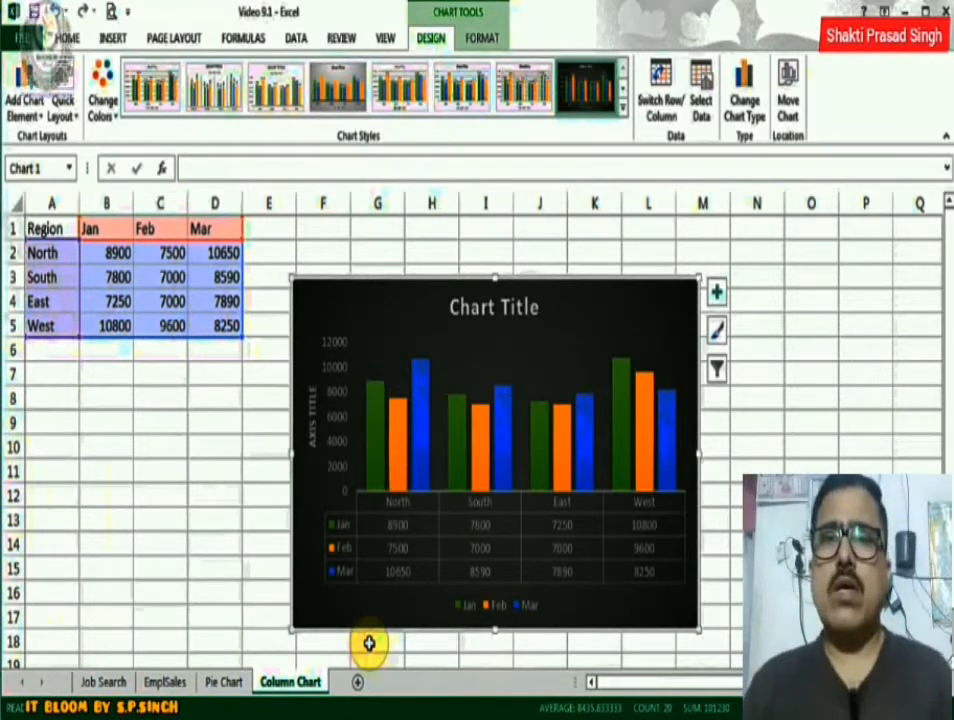
- Fill the Feb series columns with an orange shade from the theme colors
left_click(400, 450)
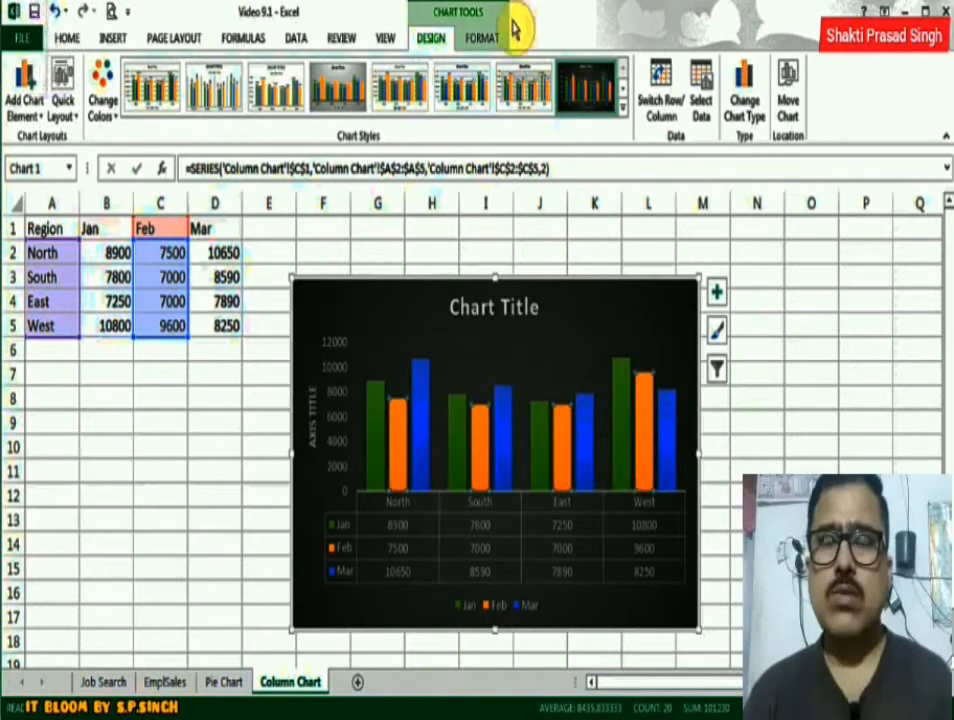
left_click(484, 38)
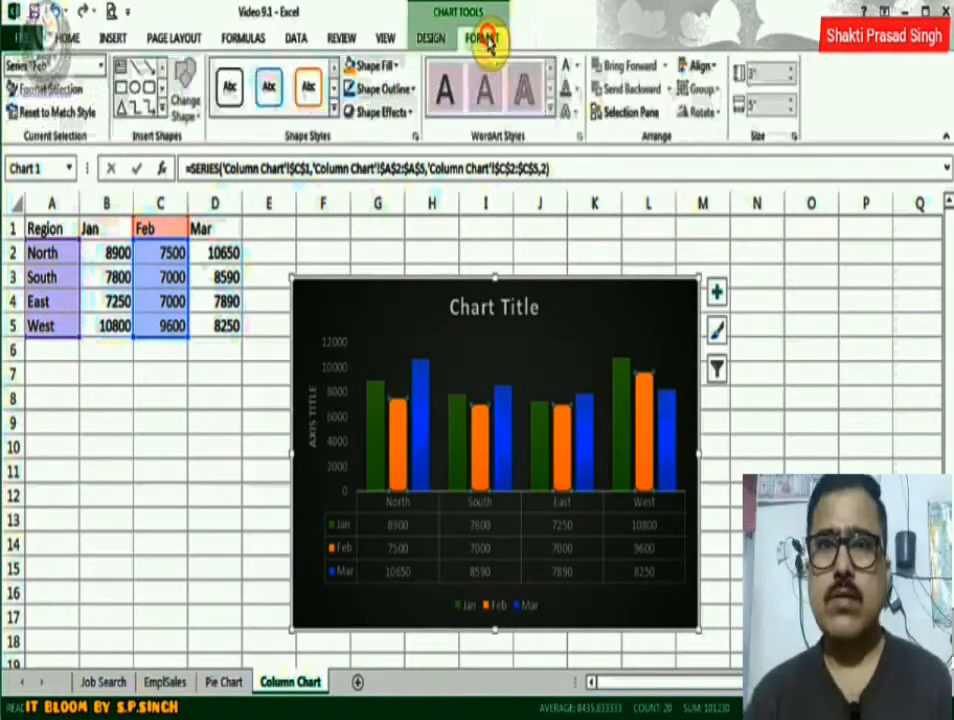
left_click(395, 66)
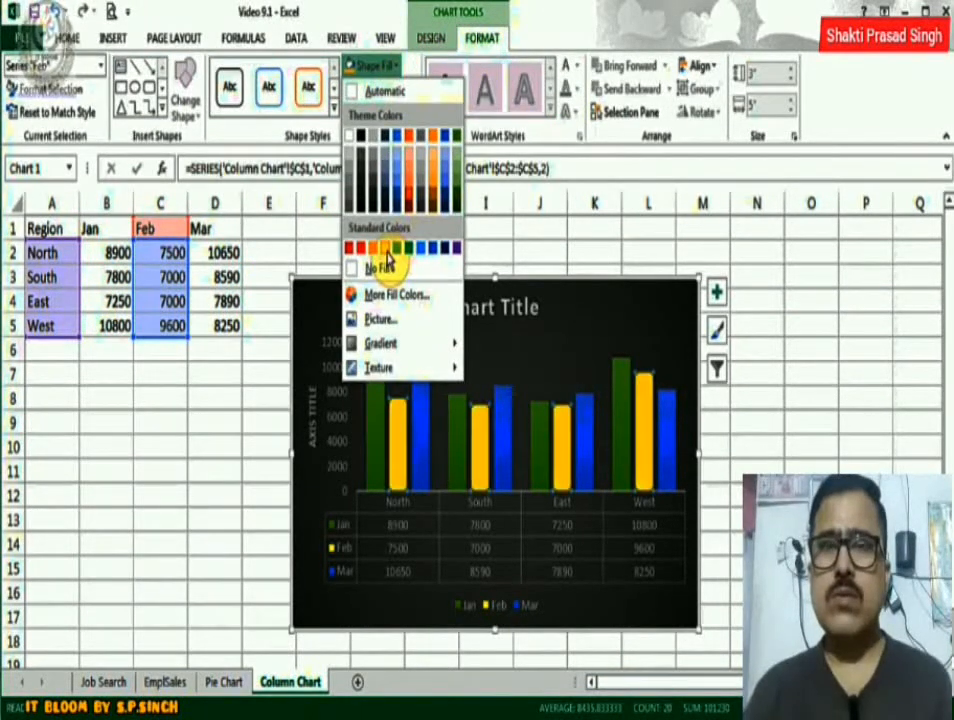
left_click(432, 196)
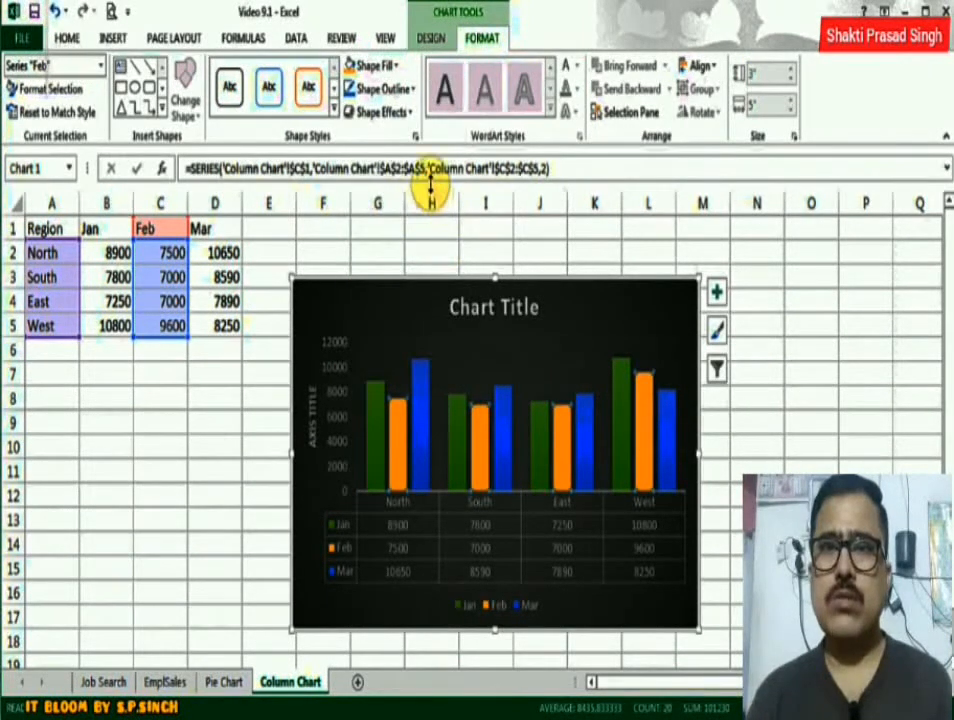
left_click(398, 305)
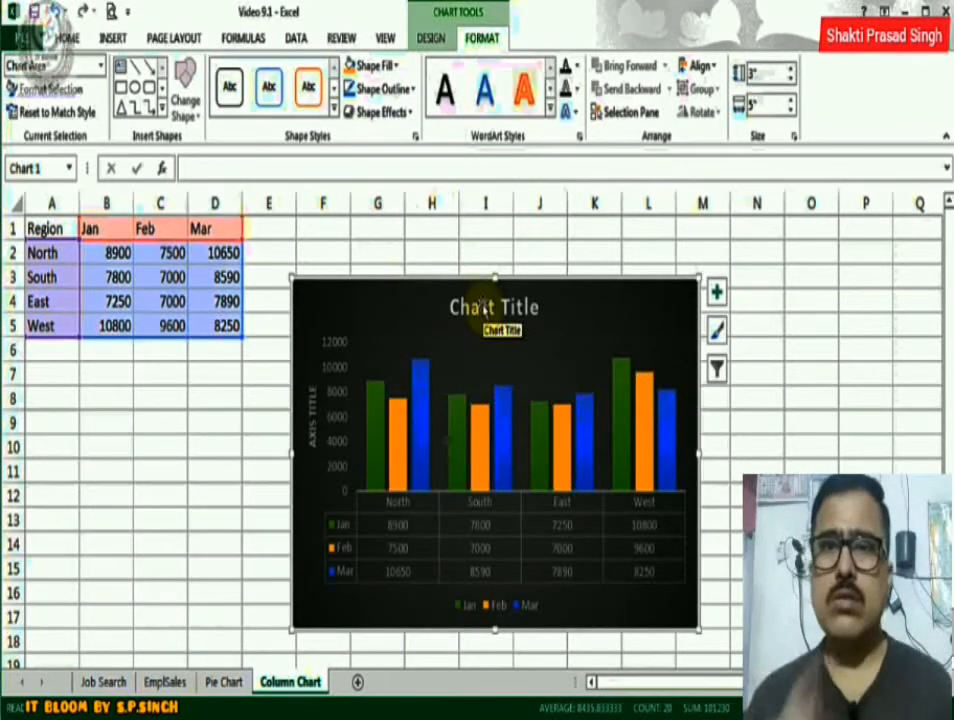
- Change the chart title to "Sales by Region" and close the title formatting options
double_click(482, 307)
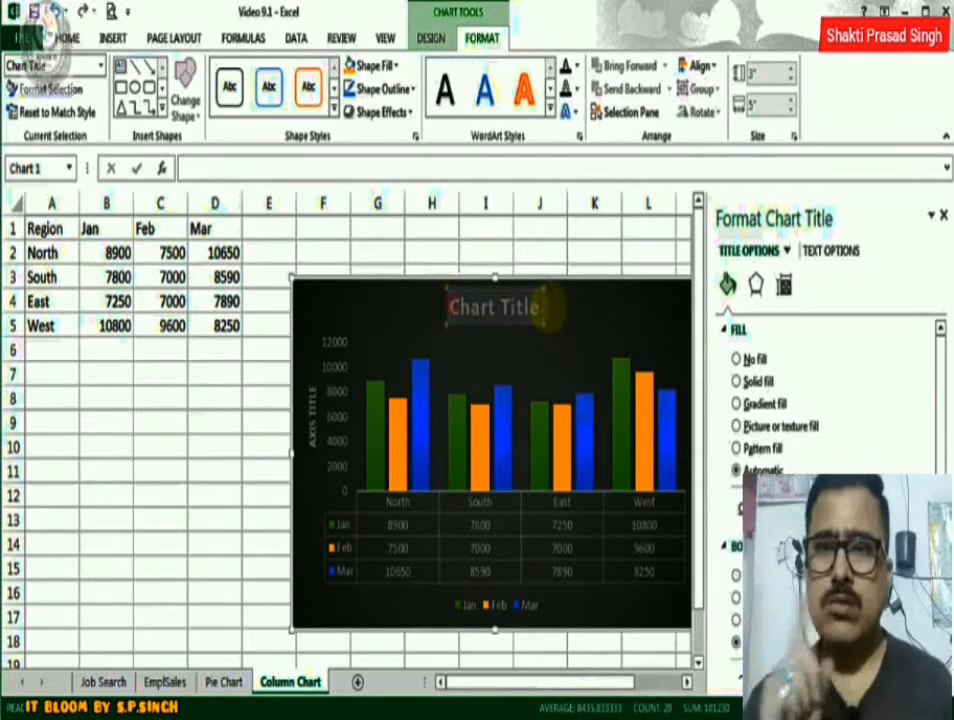
type("S")
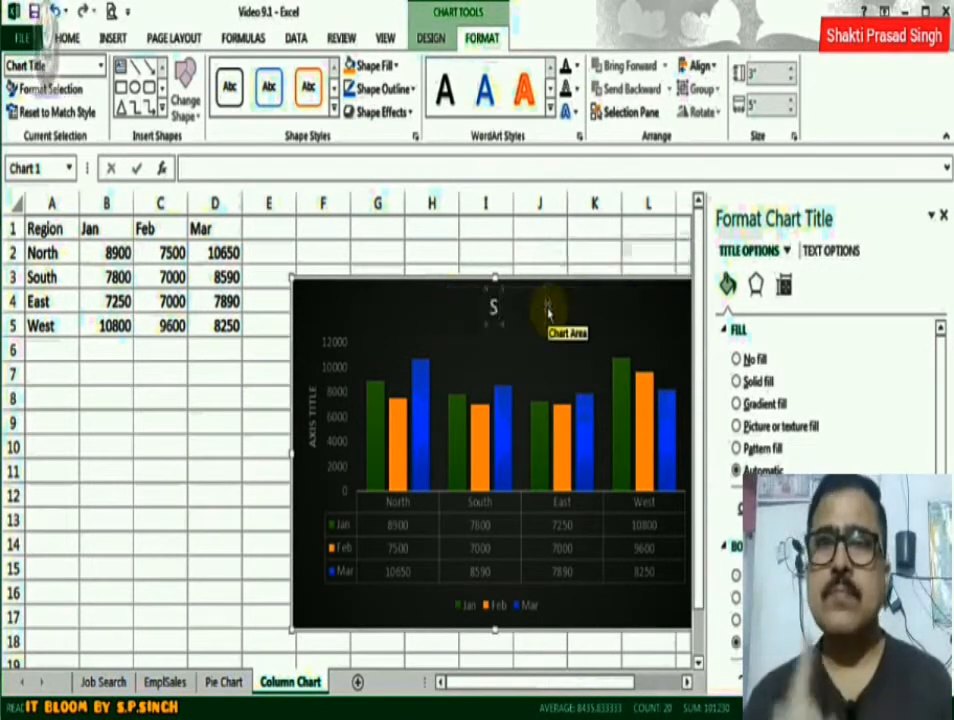
type("ales by")
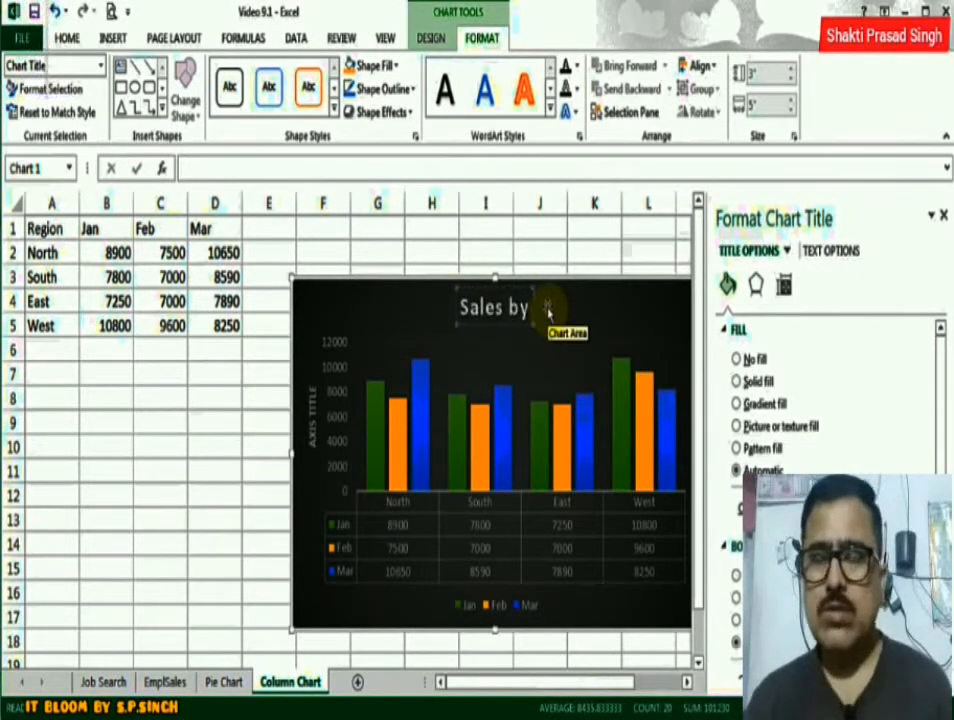
type(" Region")
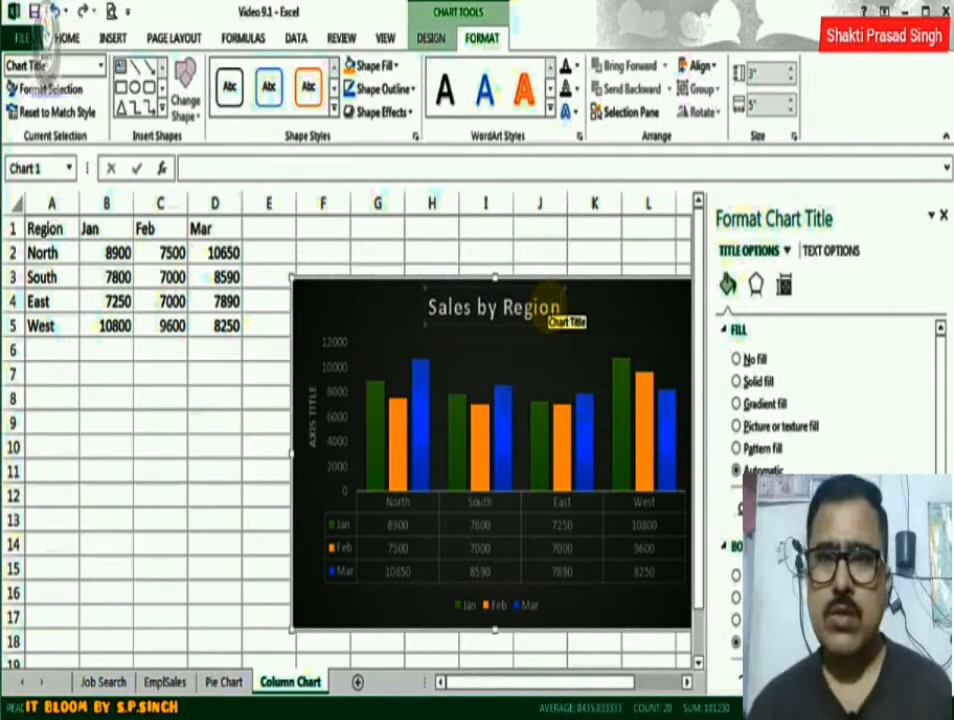
left_click(633, 318)
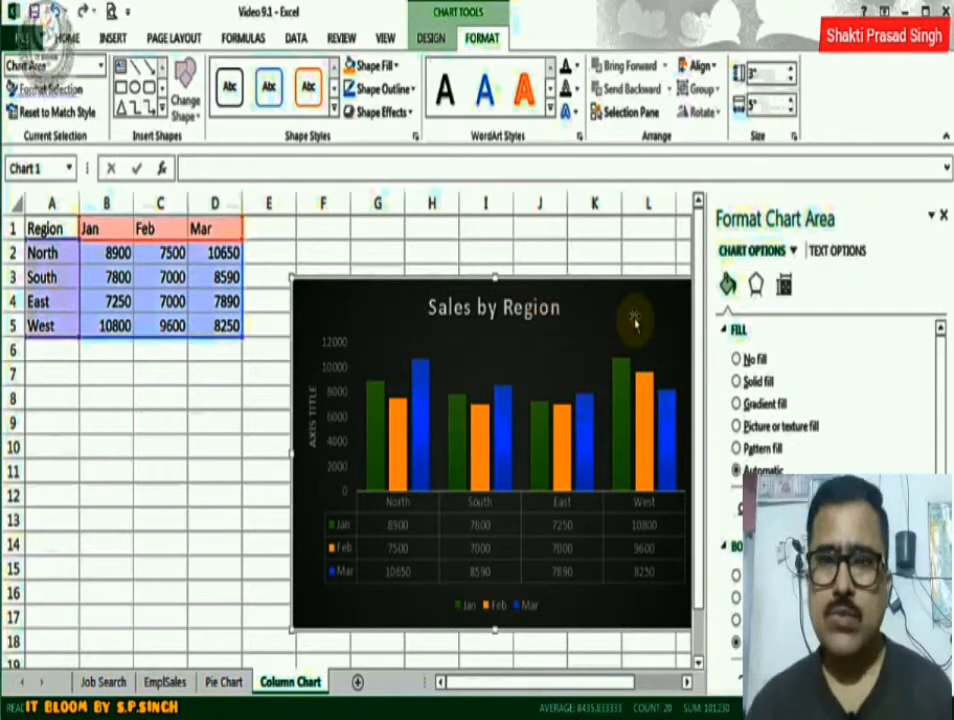
left_click(943, 214)
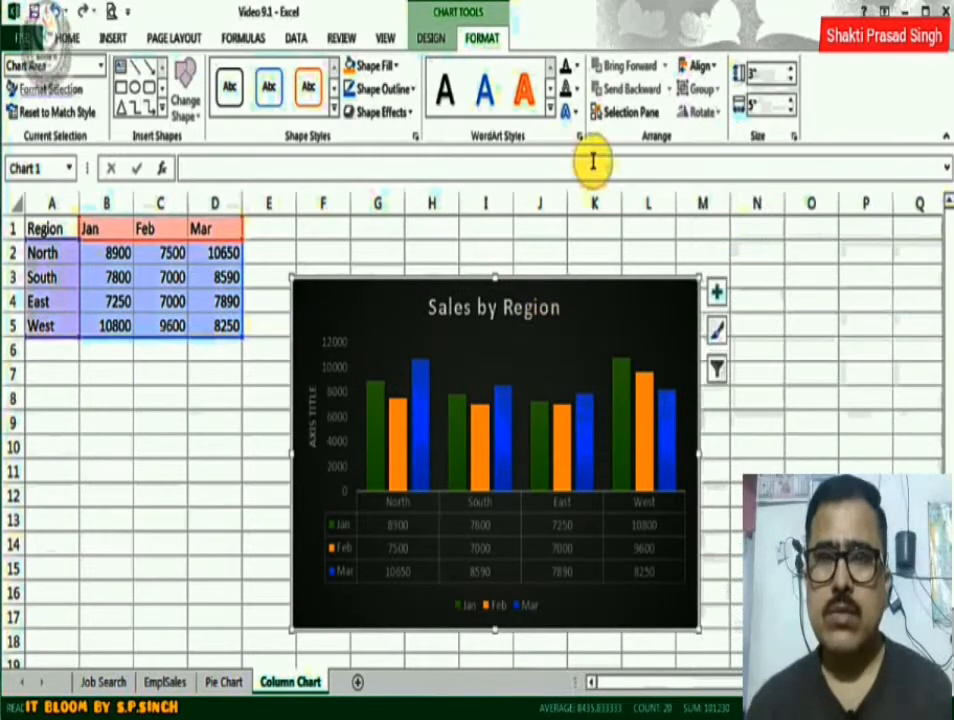
- Switch the chart's rows and columns to group by month, and switch back to grouping by region
left_click(434, 40)
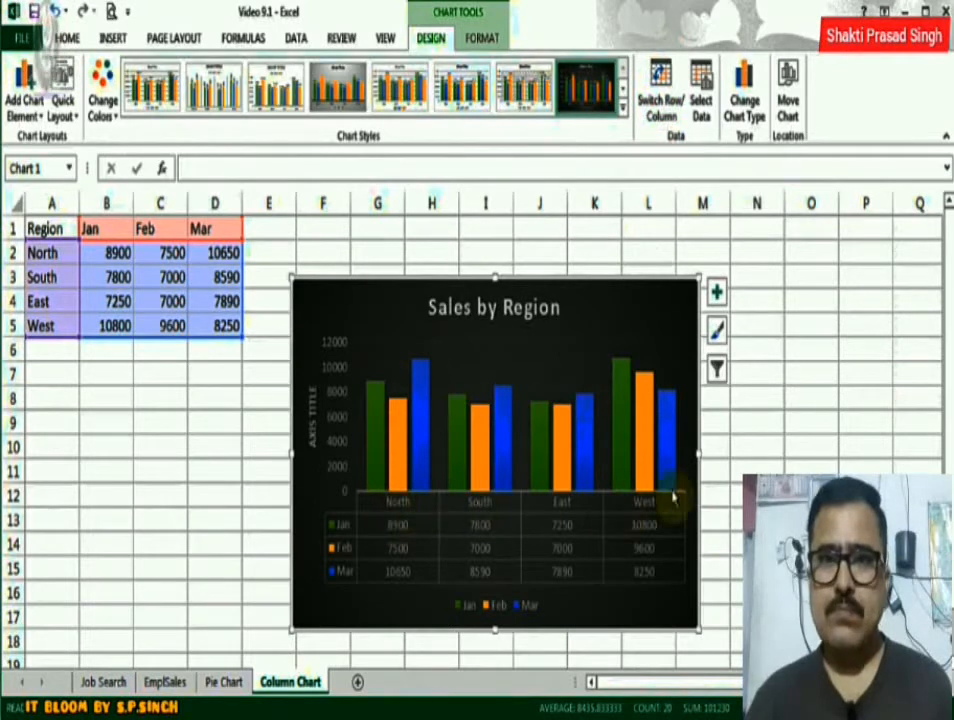
left_click(665, 112)
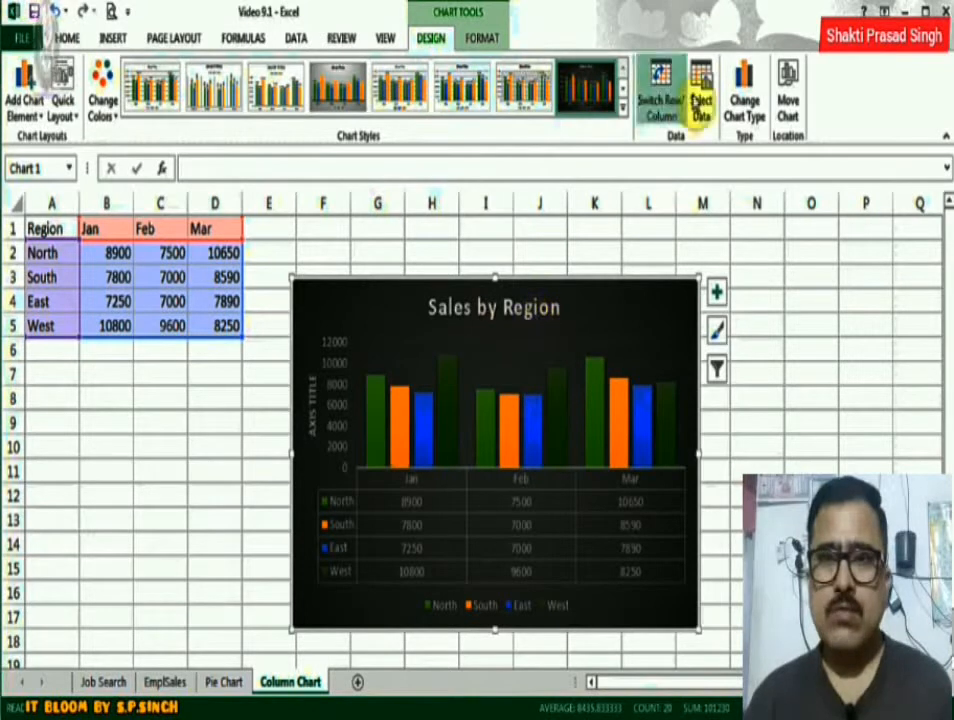
left_click(658, 92)
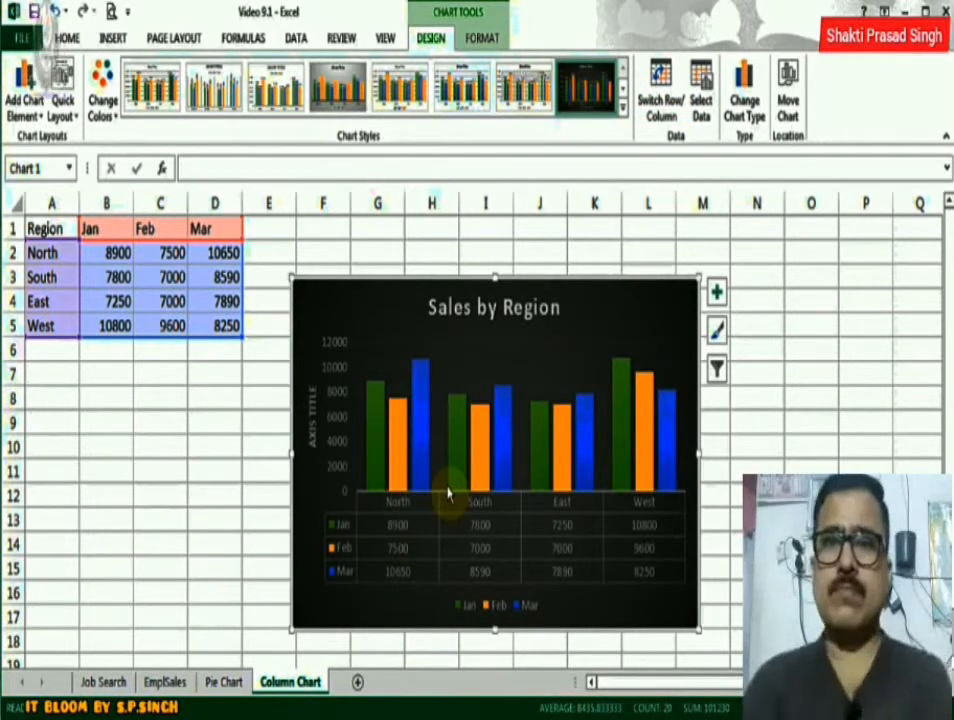
mouse_move(447, 490)
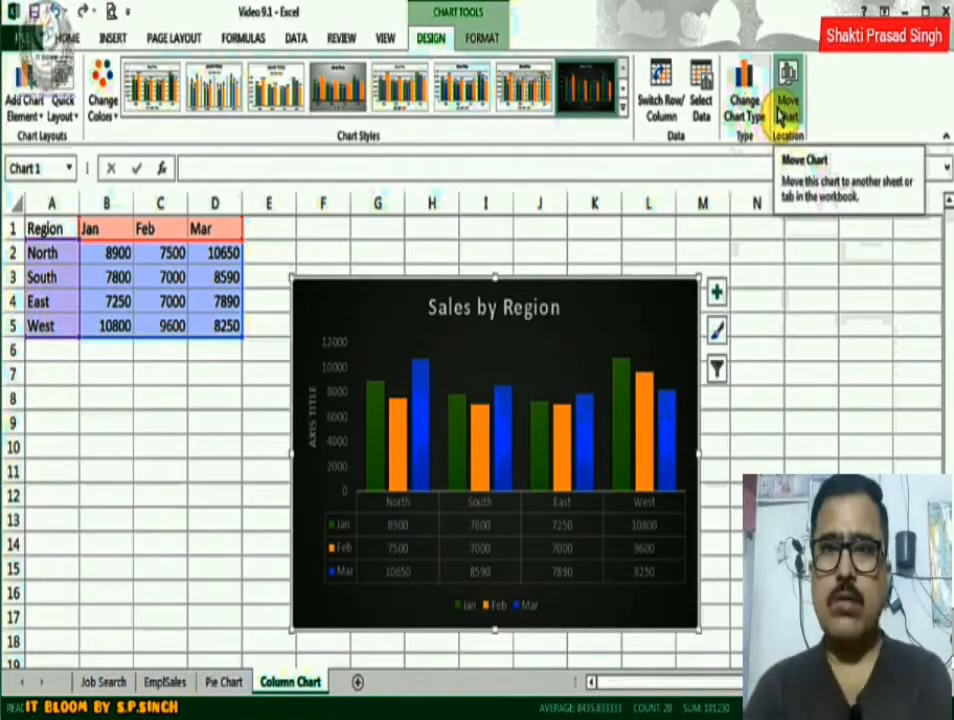
- Change the Sales by Region chart type to Clustered Bar
left_click(744, 105)
mouse_move(405, 220)
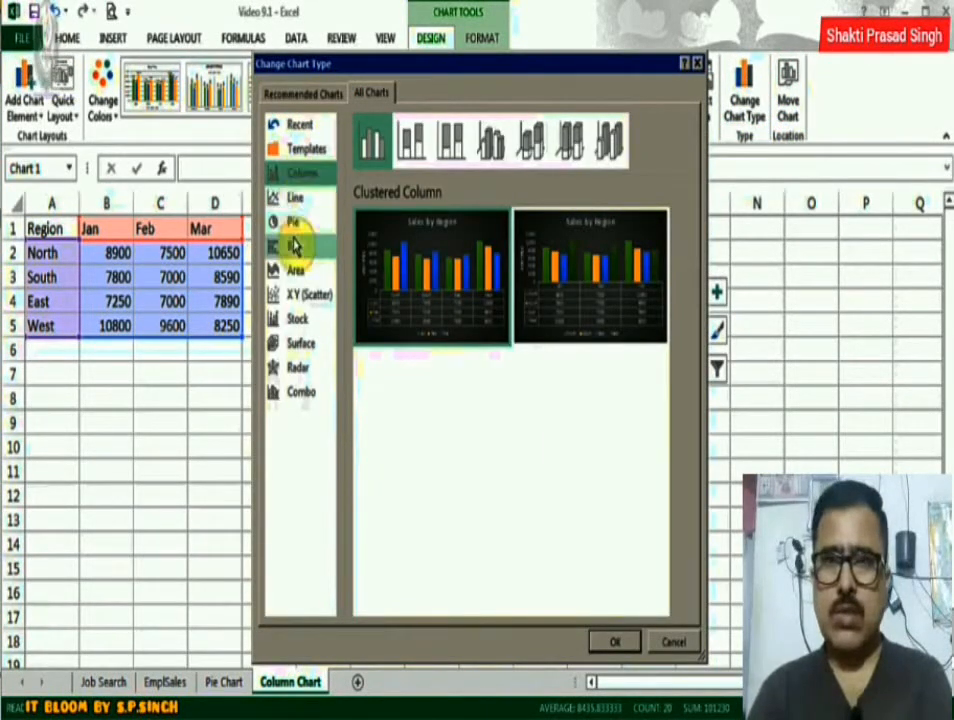
left_click(295, 245)
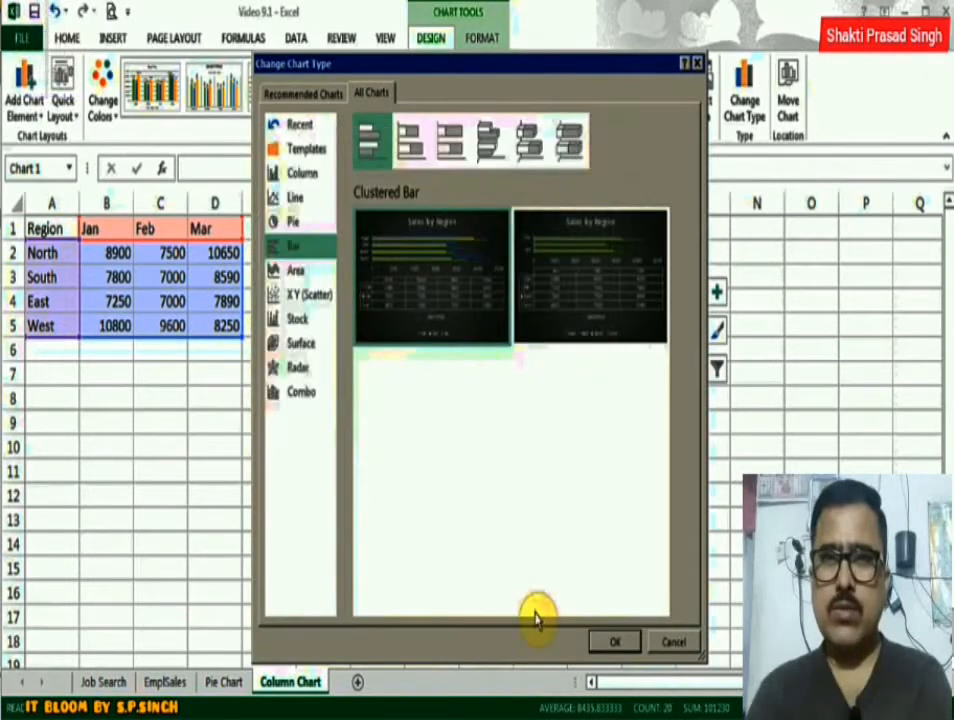
left_click(614, 640)
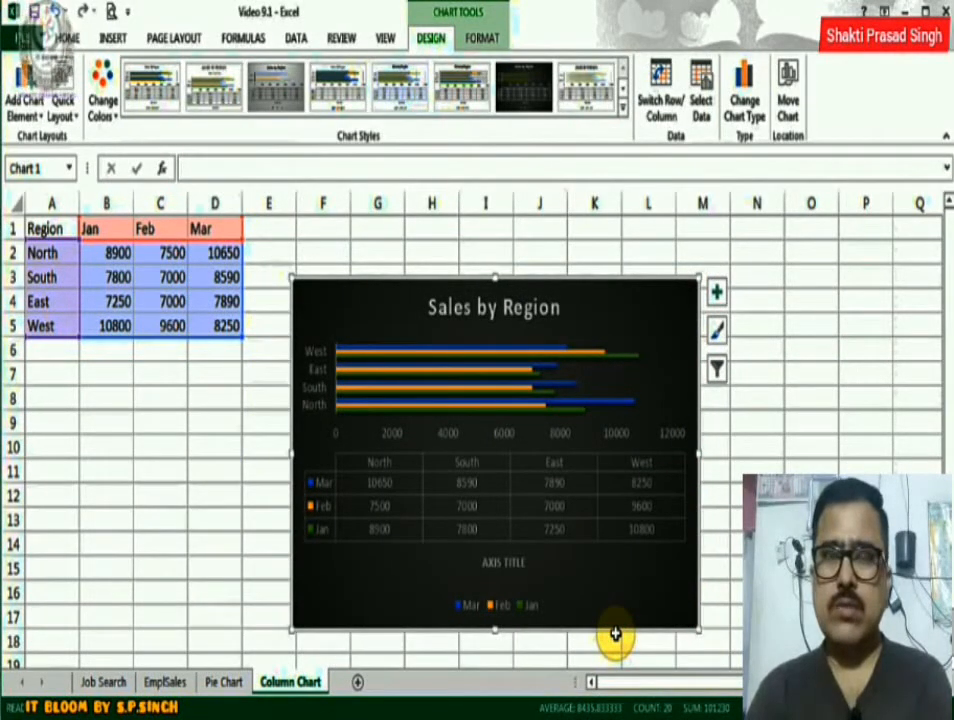
- Delete the Sales by Region bar chart from the worksheet and select cell A1
left_click(657, 306)
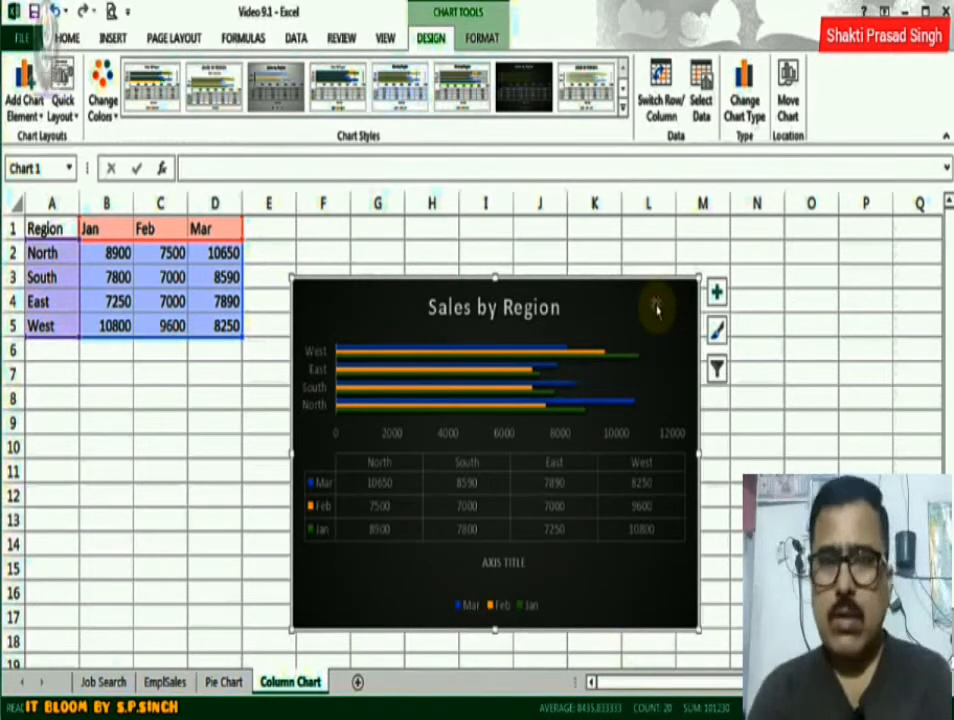
key("Delete")
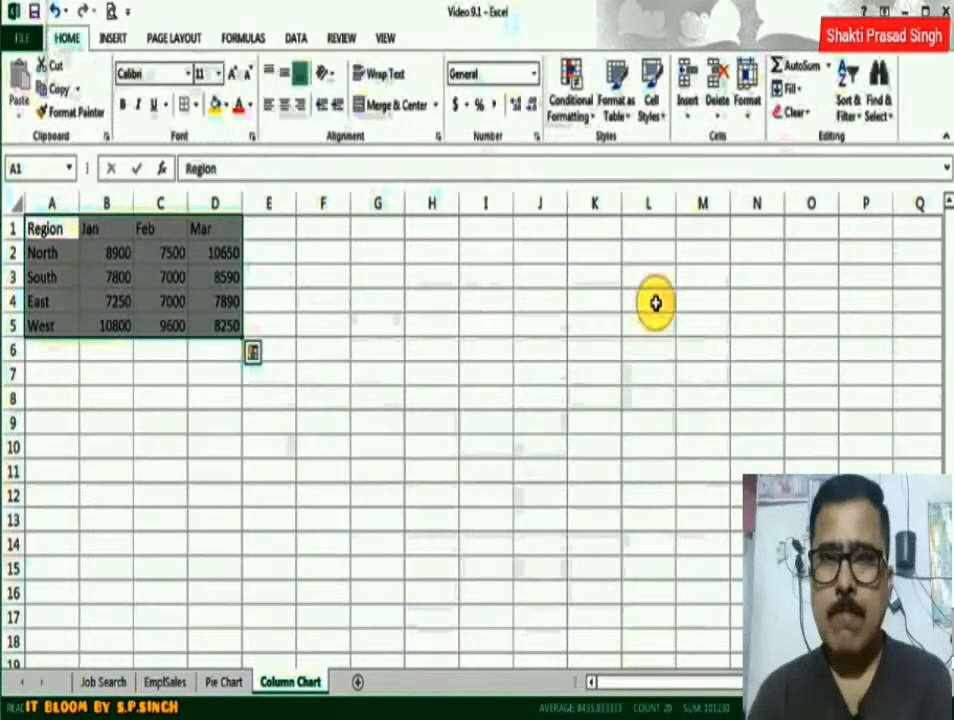
left_click(32, 229)
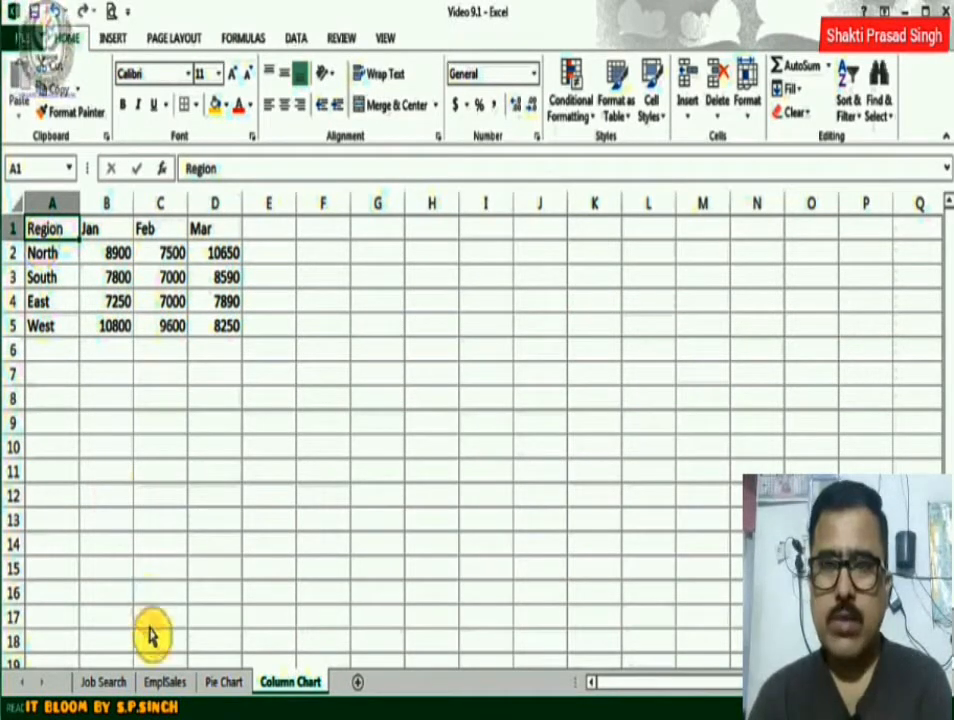
- Look at the EmplSales and Job Search sheets, examining the entries in the Job Search Resume column
left_click(161, 683)
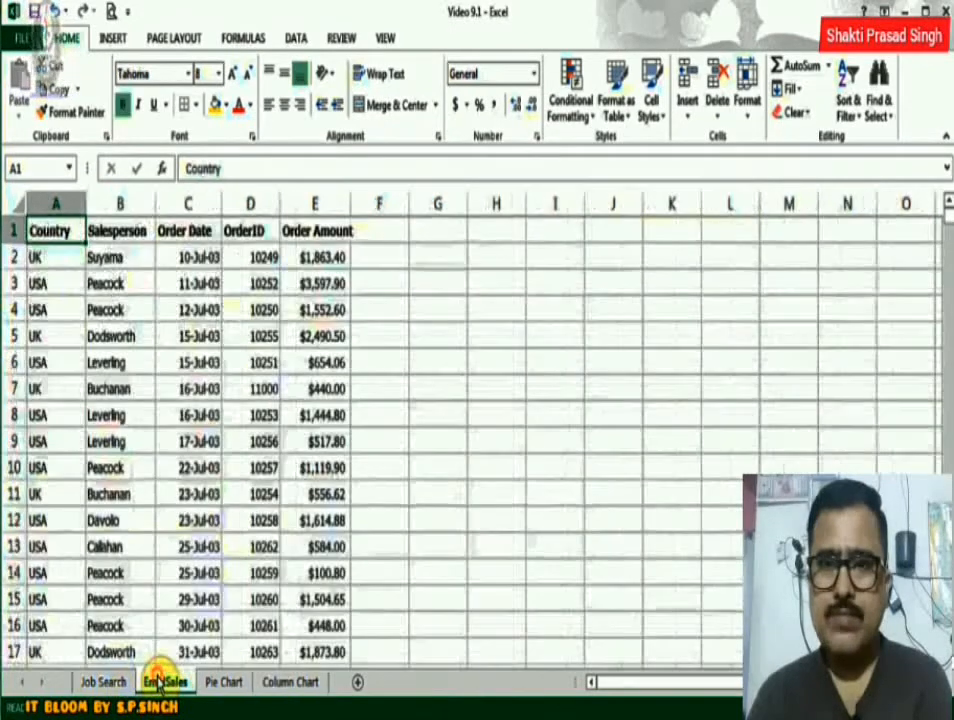
left_click(100, 683)
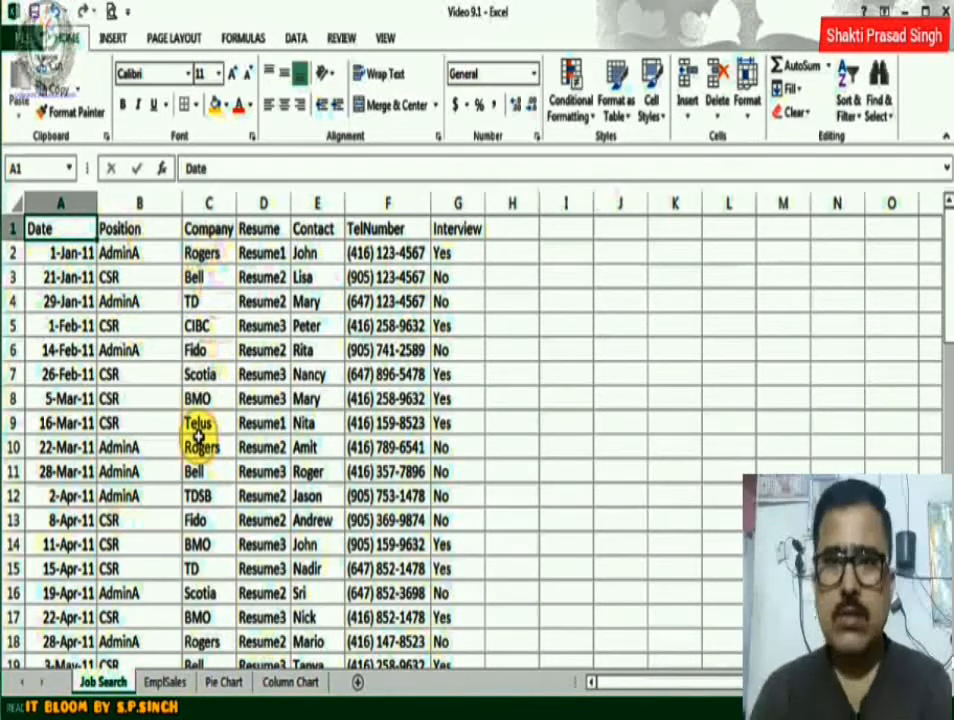
left_click(268, 253)
left_click(268, 303)
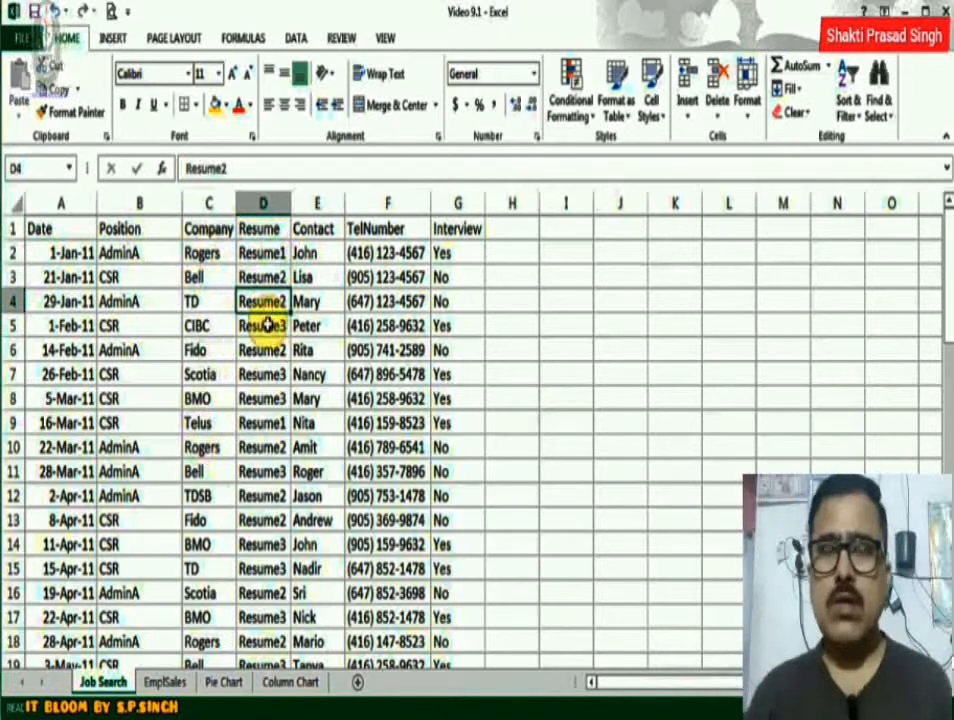
left_click(268, 325)
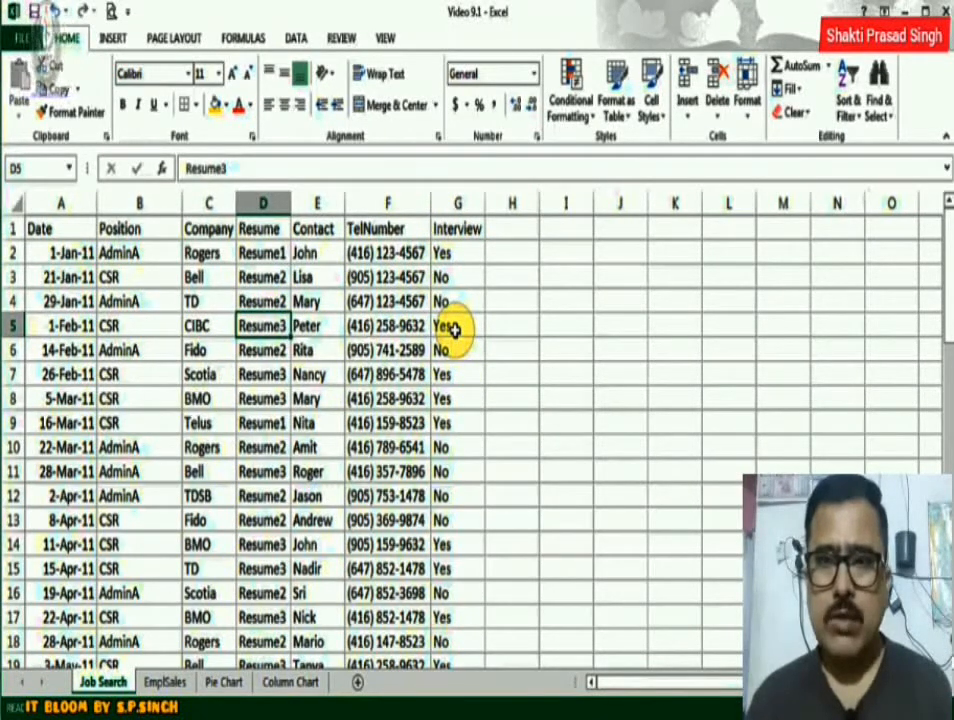
- Browse the recommended PivotTables for the Job Search data, previewing TelNumber counts by Company and Position and by Position and Interview
left_click(62, 226)
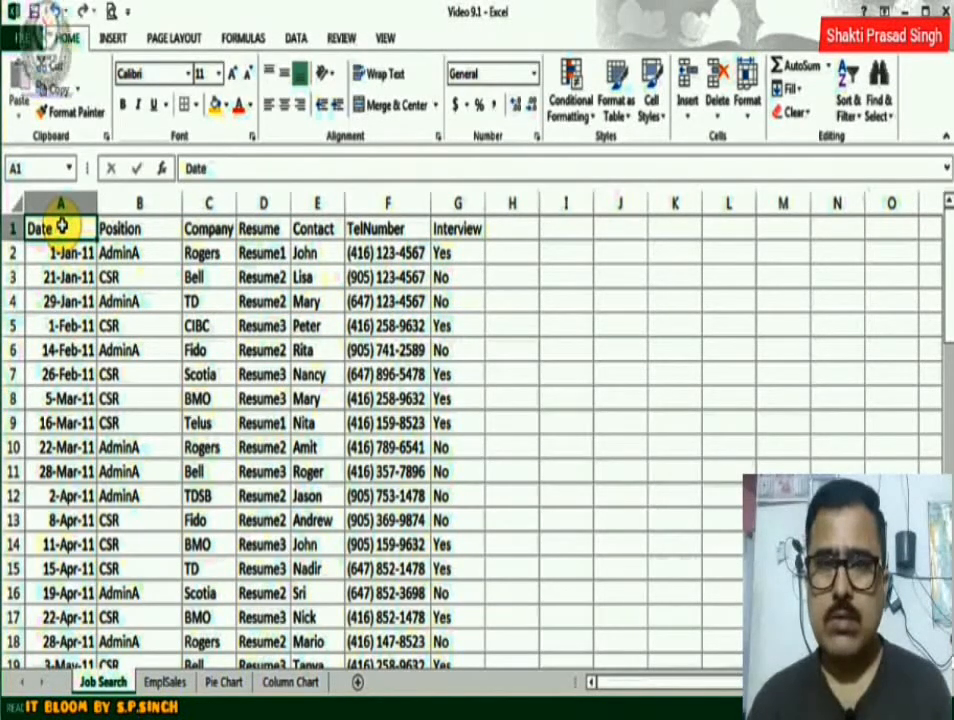
left_click(118, 38)
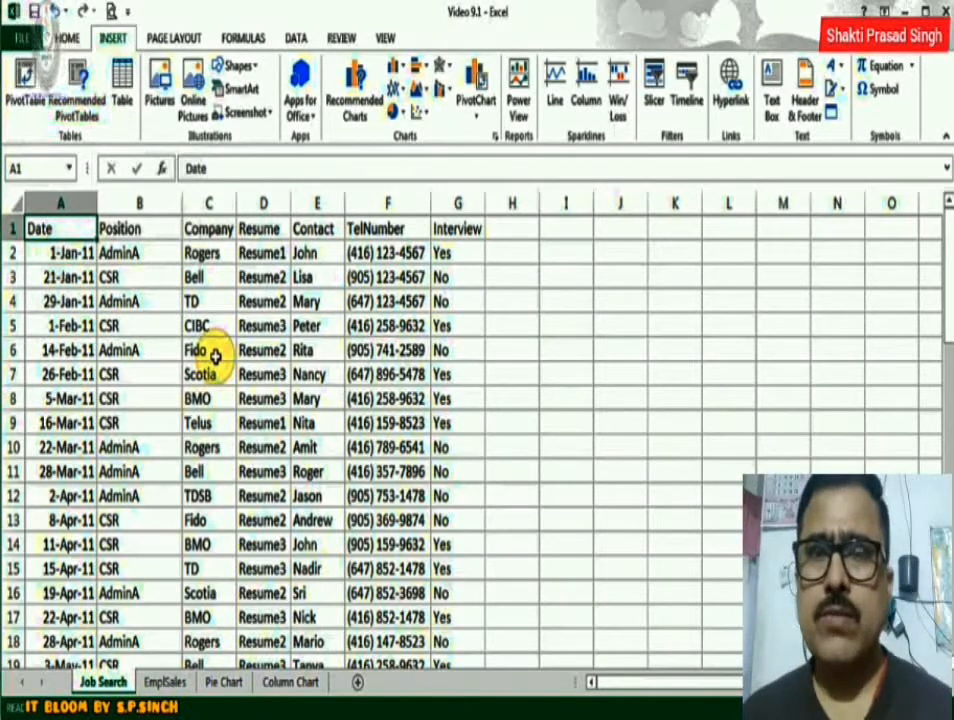
left_click(84, 88)
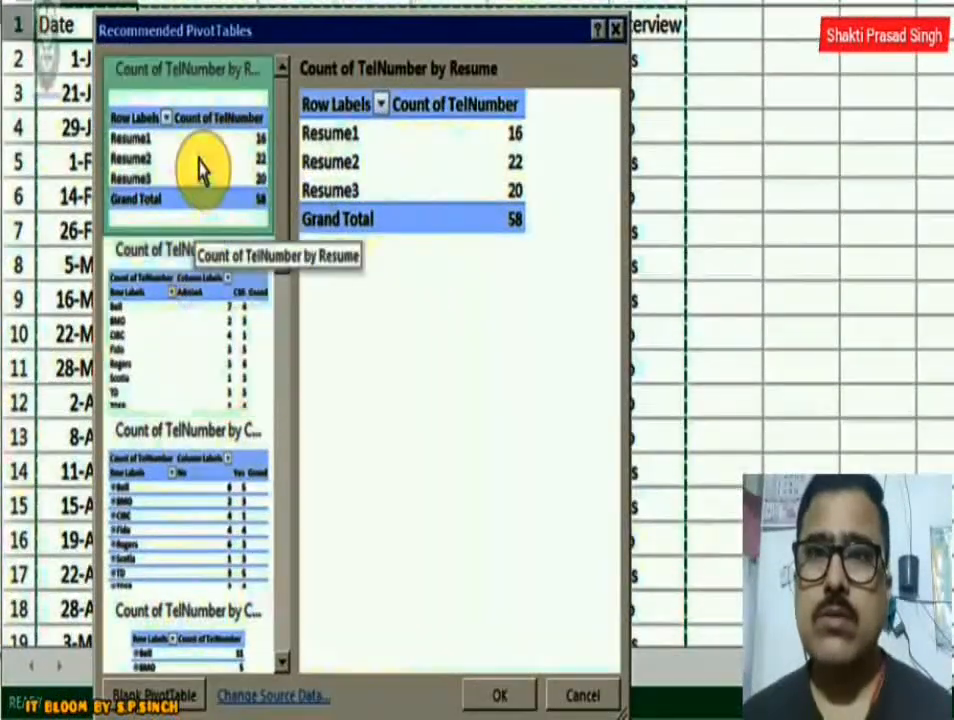
left_click_drag(283, 238, 288, 266)
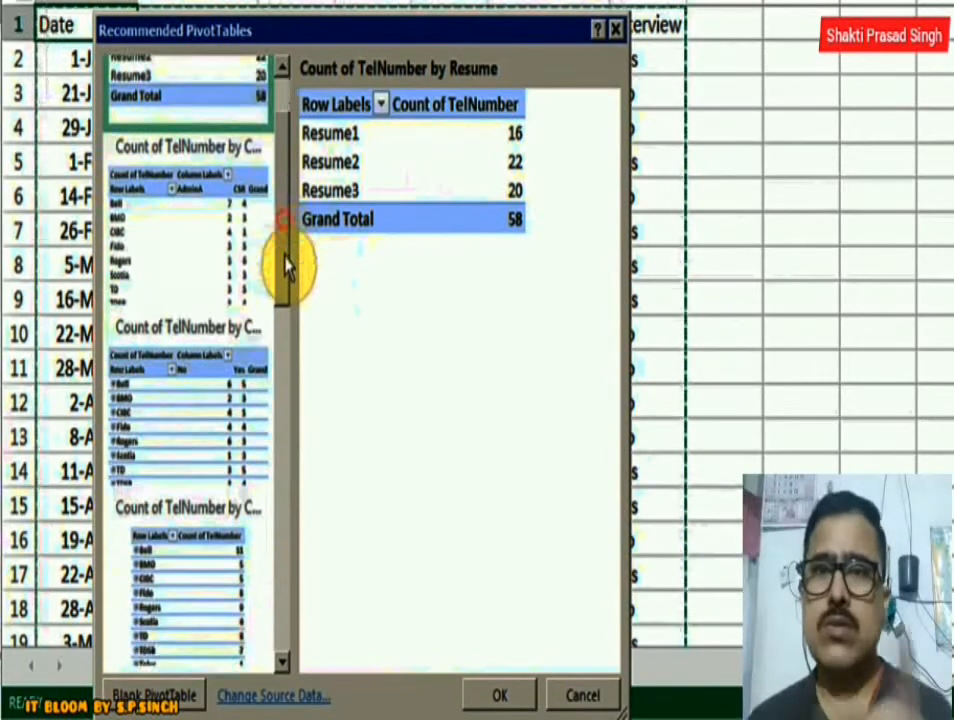
left_click(229, 270)
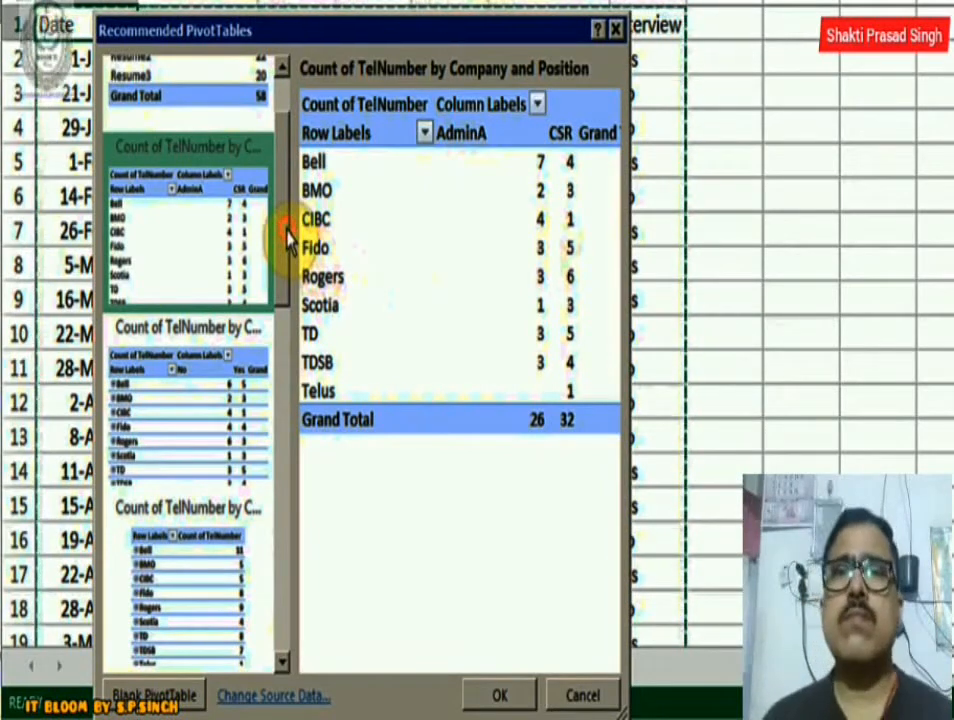
scroll(287, 238, "down", 4)
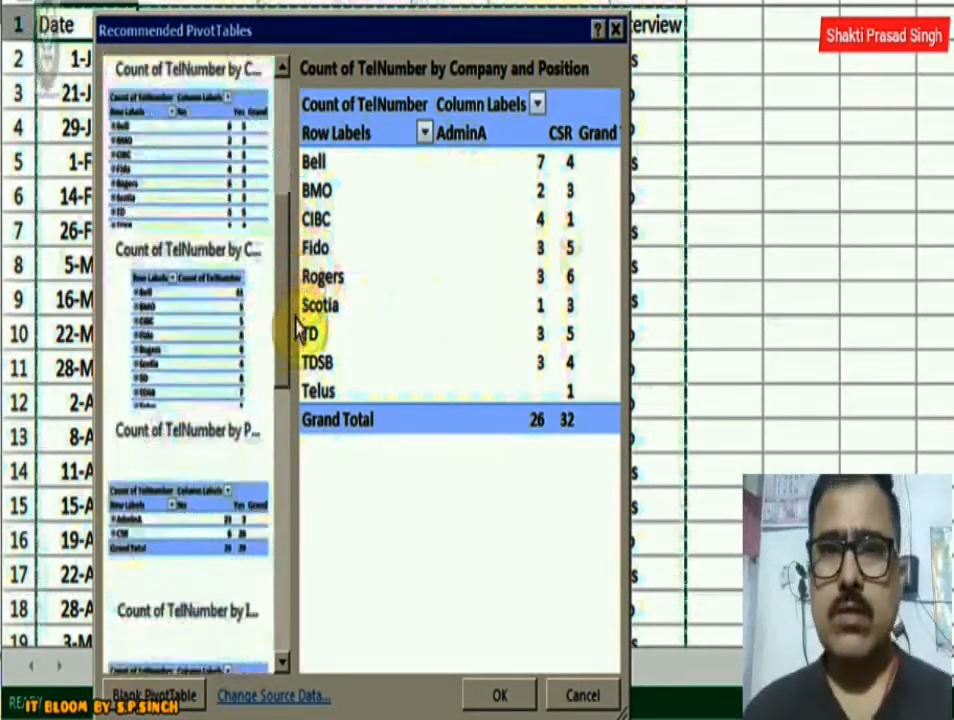
scroll(300, 335, "down", 2)
left_click(175, 379)
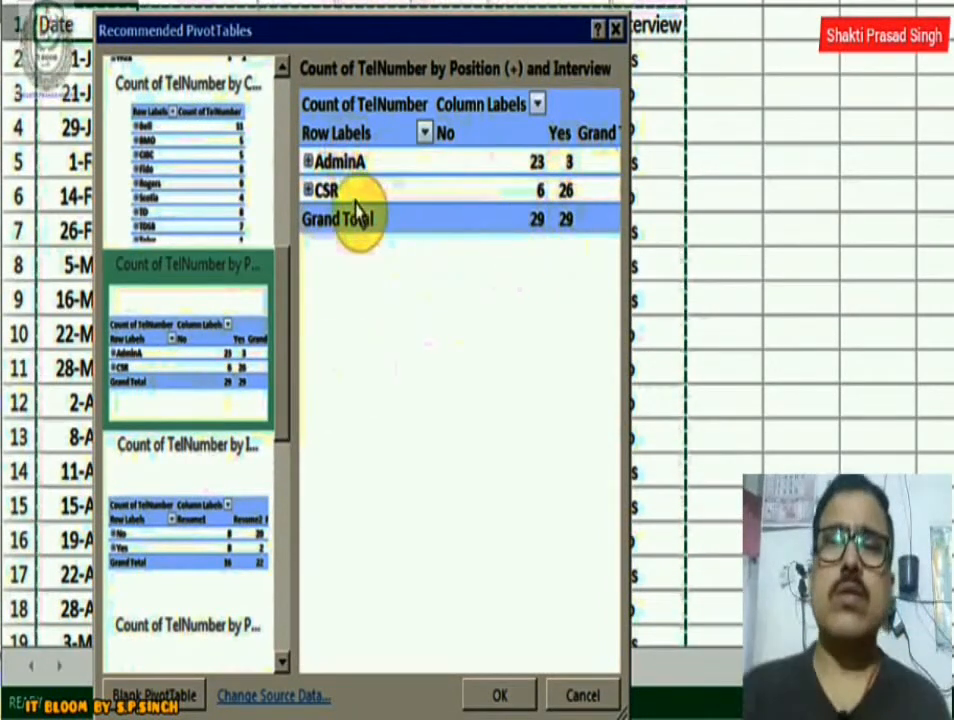
- Preview the recommended TelNumber counts by Interview and Resume, by Position and Resume, and by Contact, without inserting any of them
left_click_drag(286, 292, 290, 350)
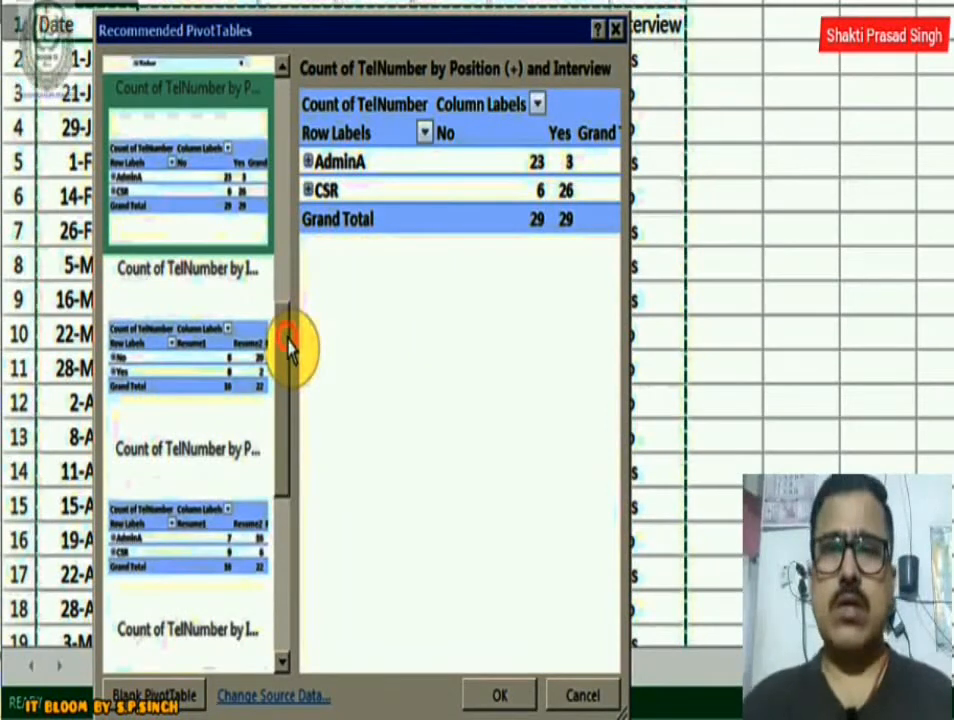
left_click(184, 378)
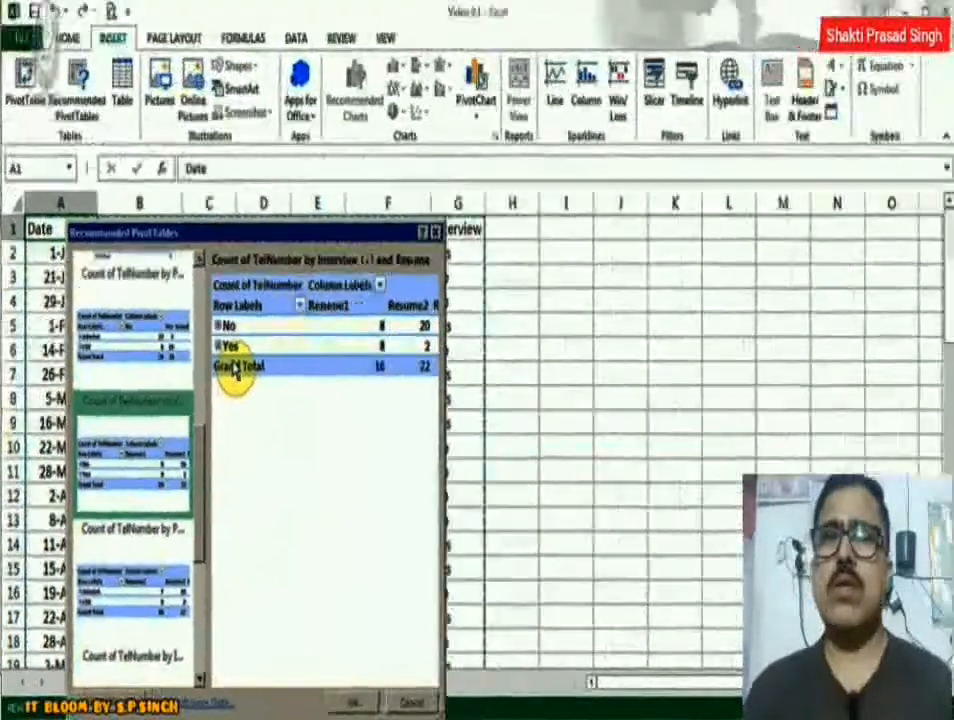
left_click(130, 564)
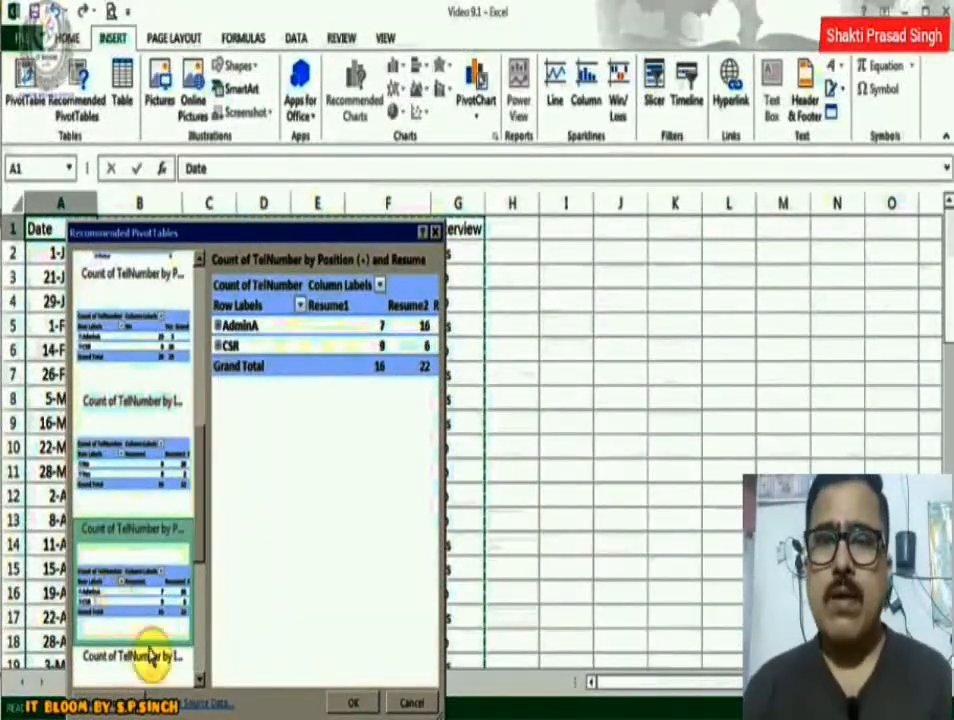
left_click(199, 679)
left_click(199, 679)
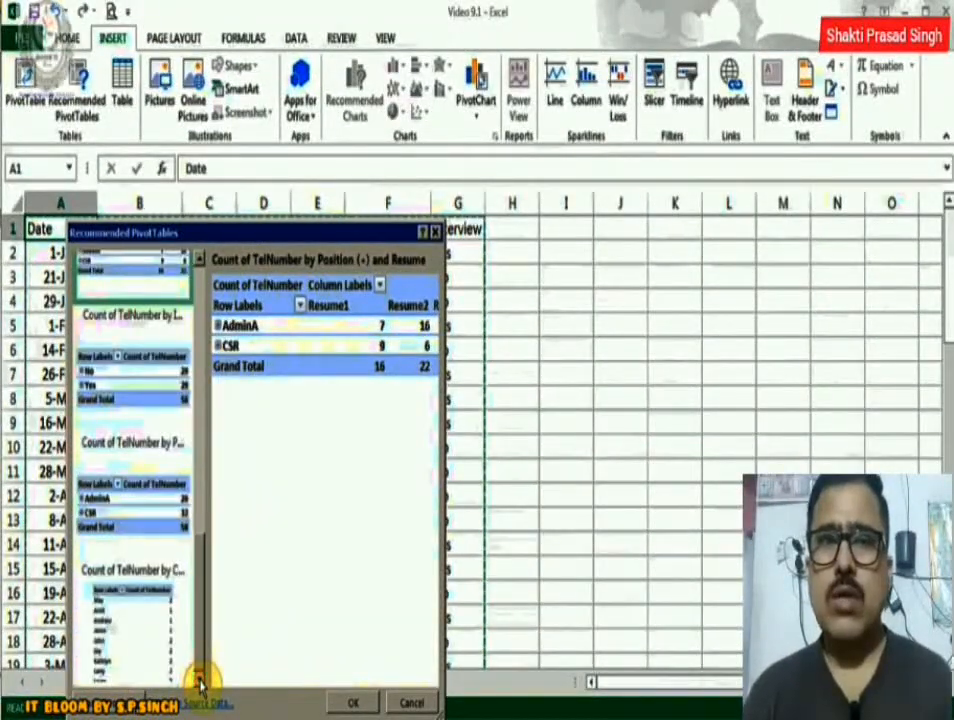
left_click(140, 648)
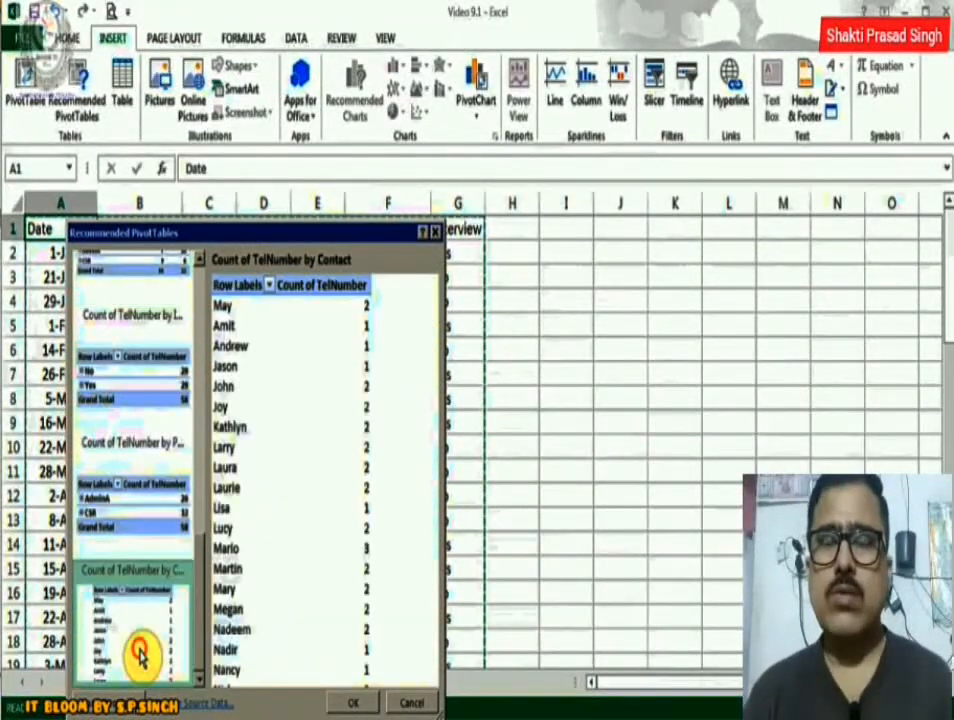
left_click(414, 703)
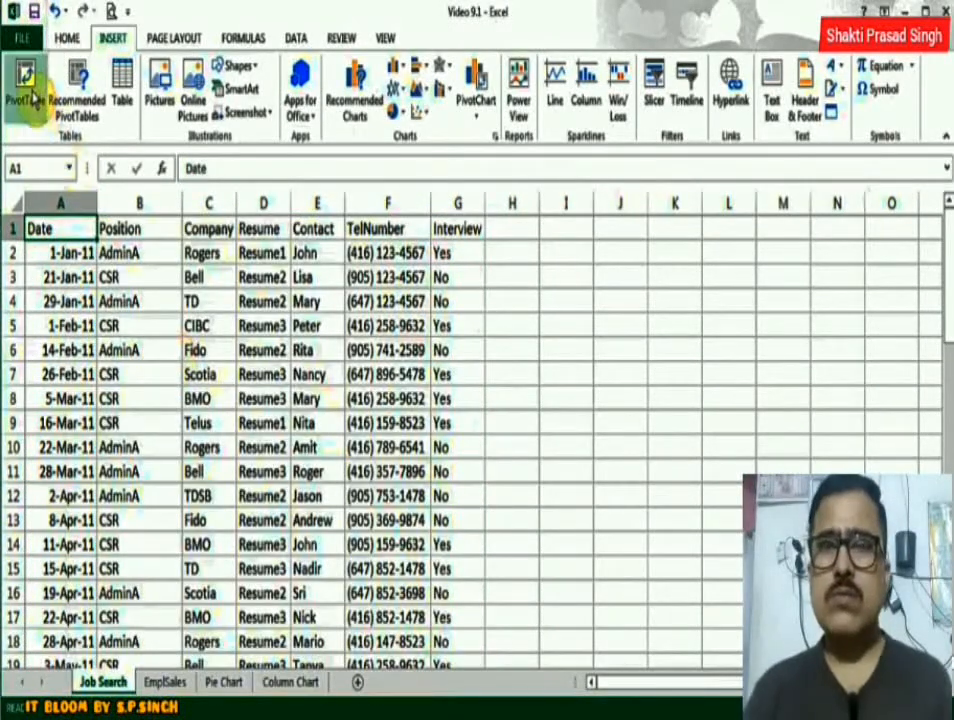
- Insert a PivotTable from the Job Search data on a new worksheet, with Resume as the row field
left_click(25, 85)
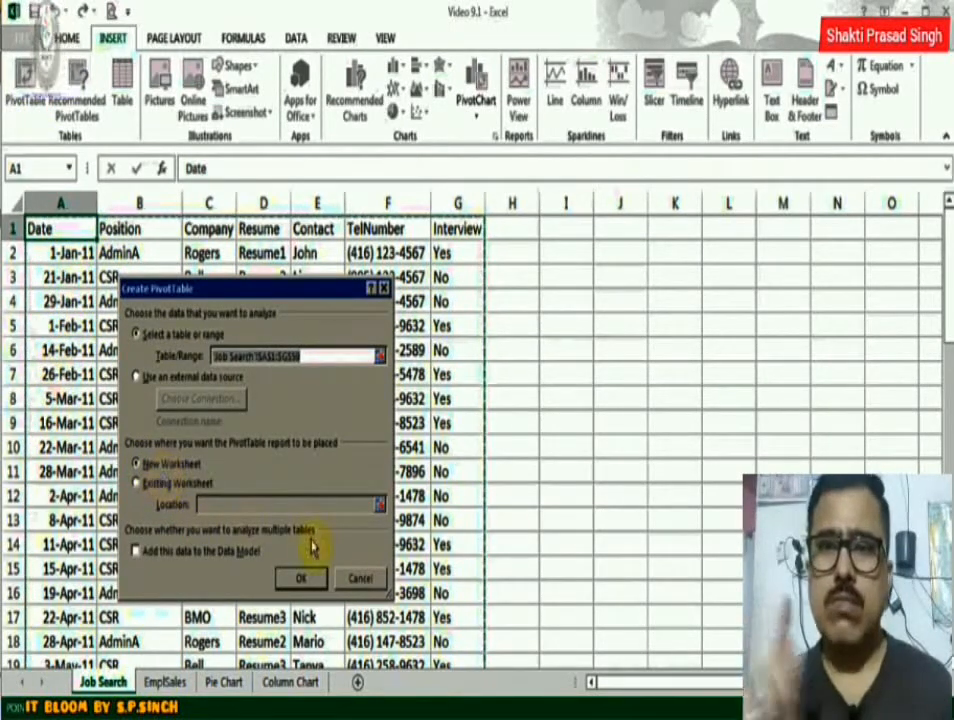
left_click(298, 582)
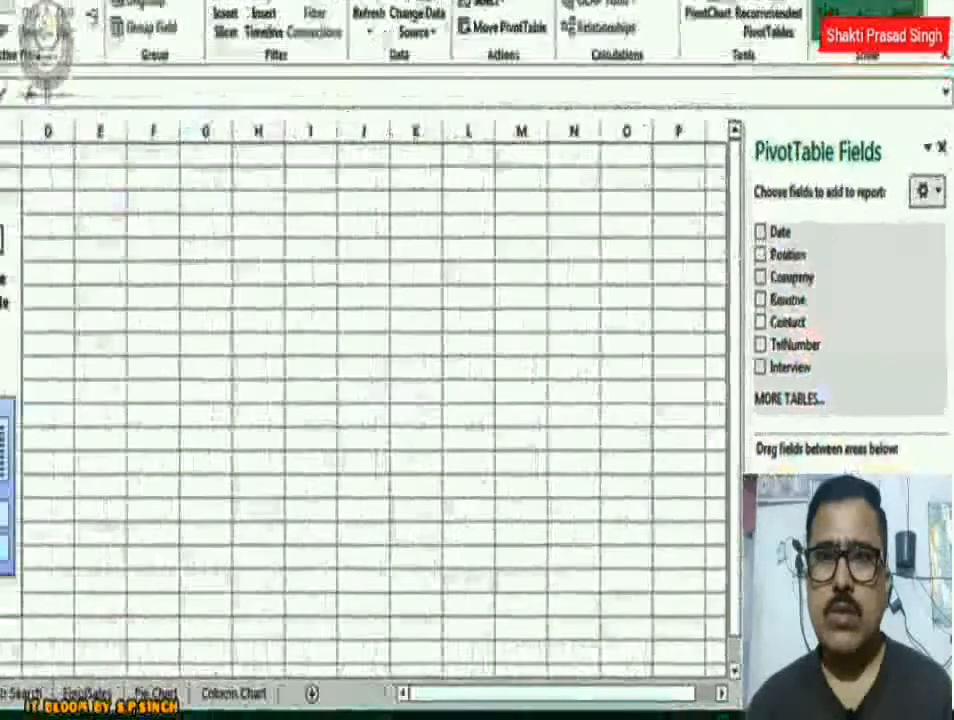
left_click(721, 234)
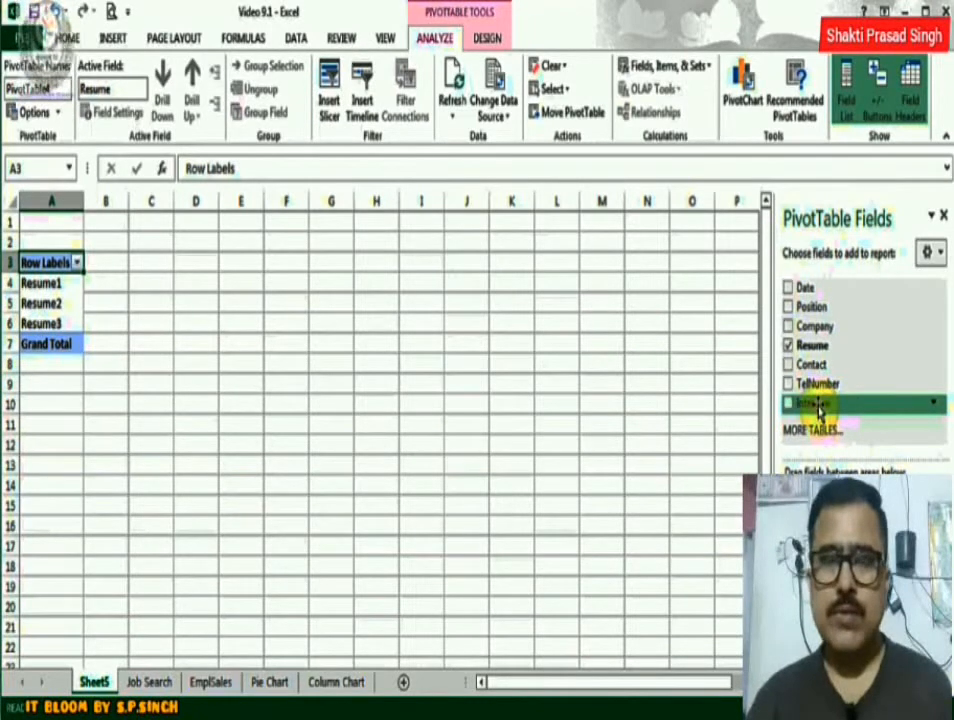
- Add Interview to the PivotTable as the column field and as a counted value, and select the Resume3 count for Yes
left_click_drag(815, 403, 900, 520)
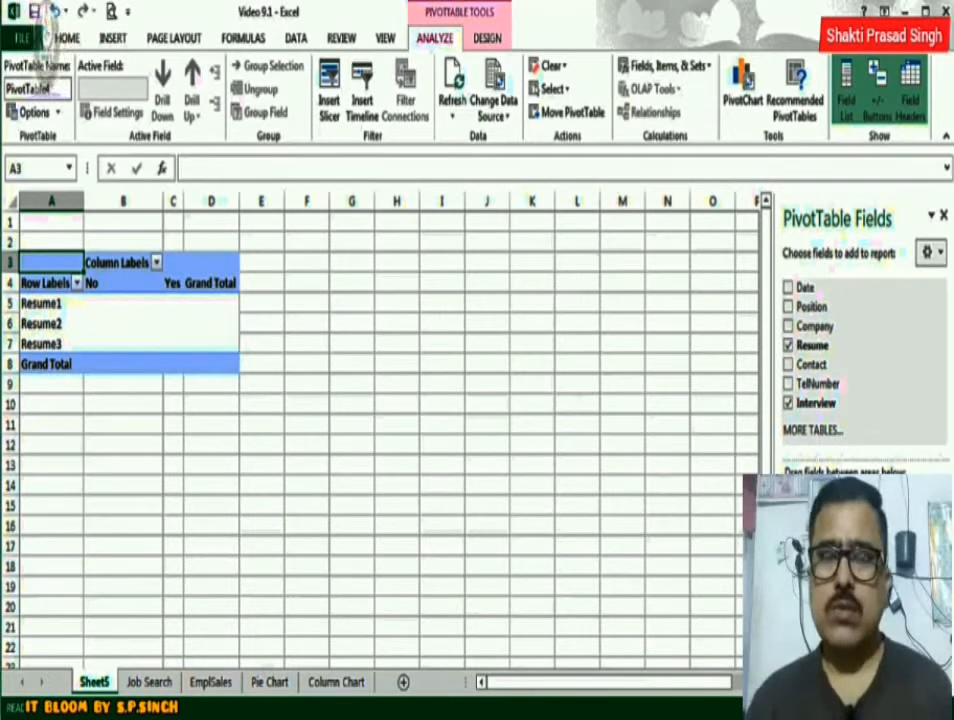
left_click_drag(815, 403, 900, 620)
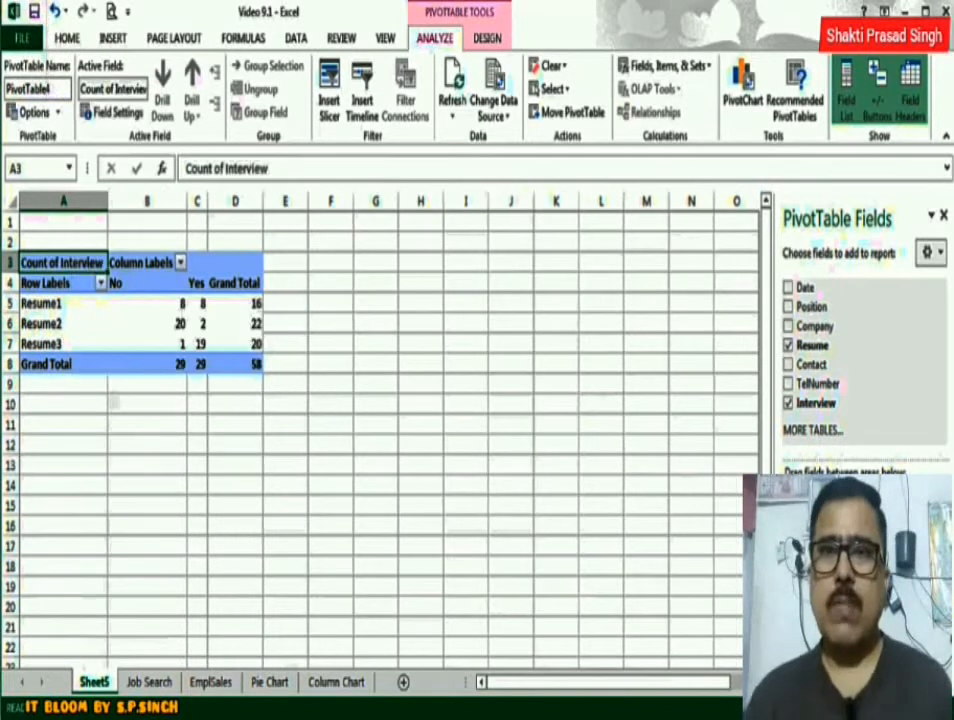
left_click(166, 322)
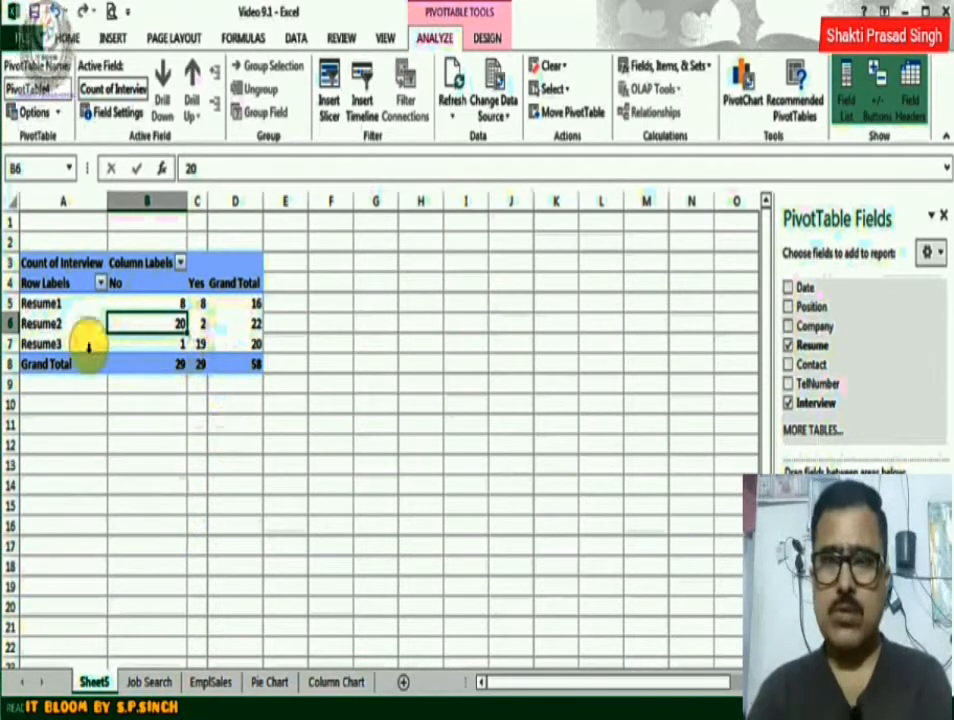
left_click(197, 343)
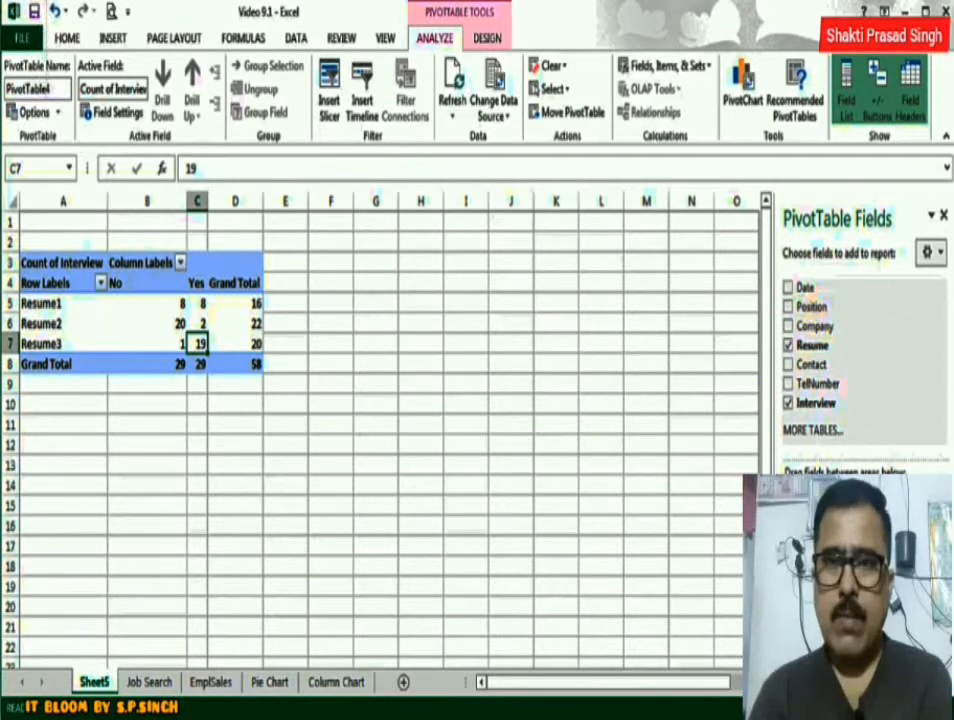
- Add Position as the PivotTable's column field and move Interview into the rows beneath Resume
left_click_drag(811, 307, 822, 615)
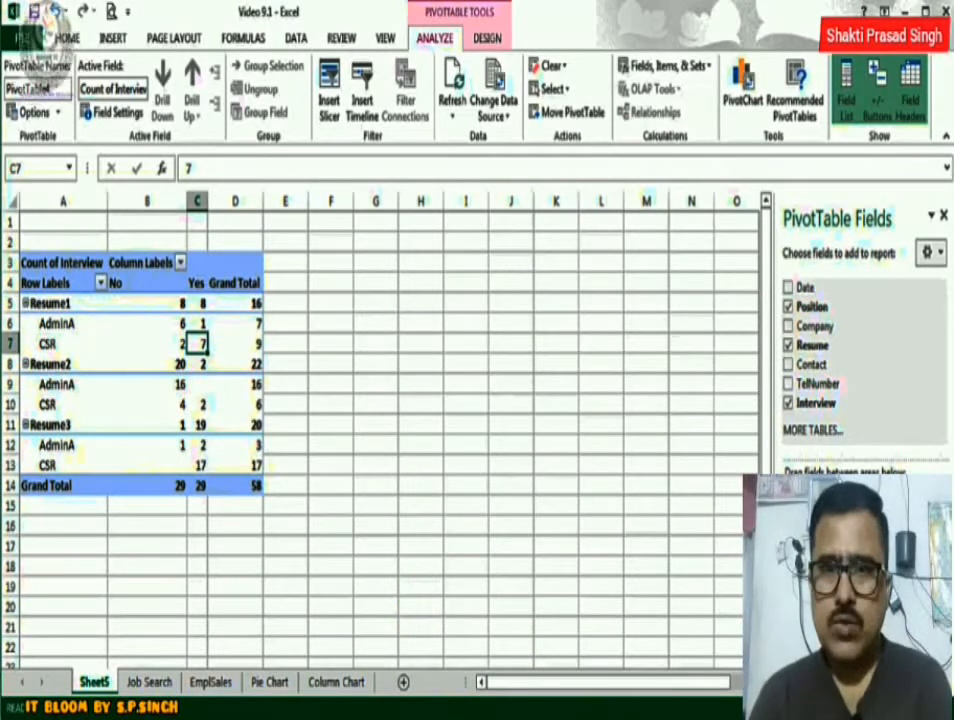
left_click_drag(822, 613, 900, 532)
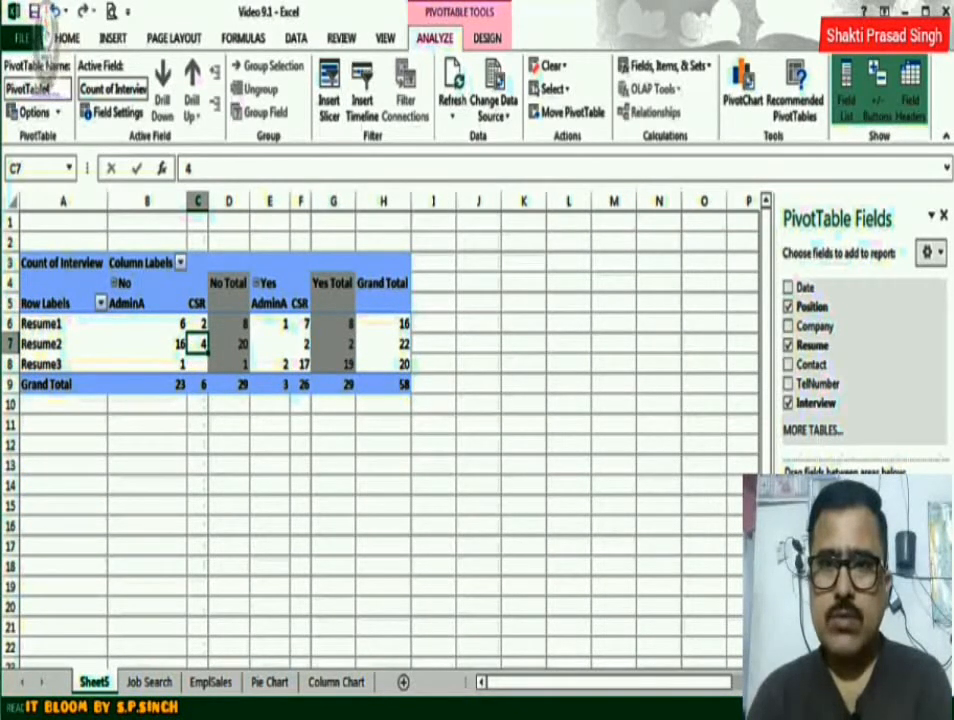
left_click_drag(895, 512, 822, 625)
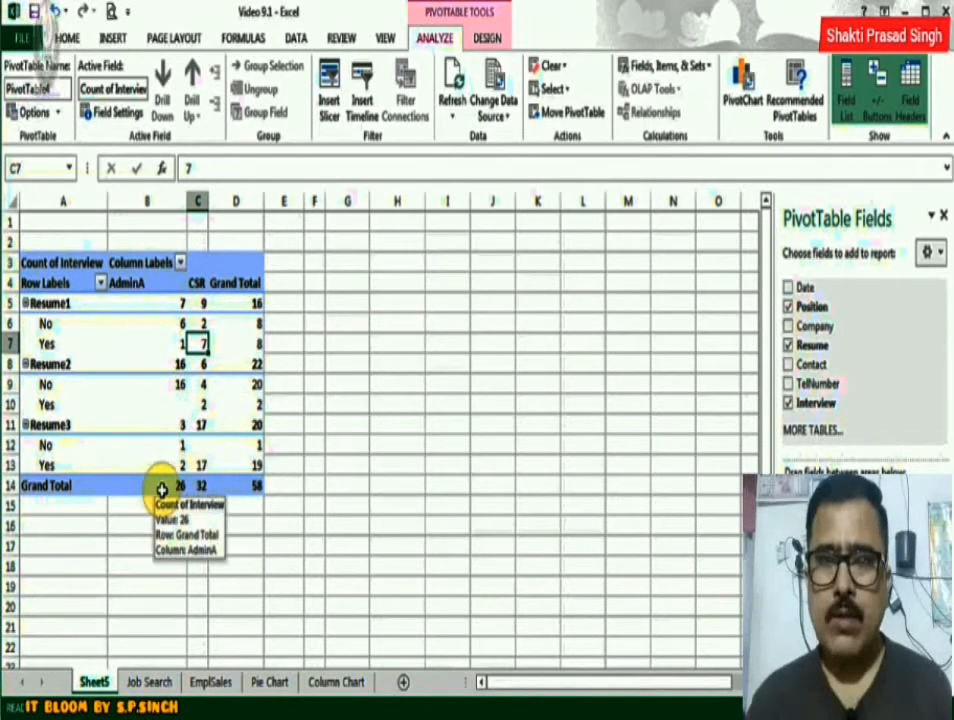
left_click(202, 467)
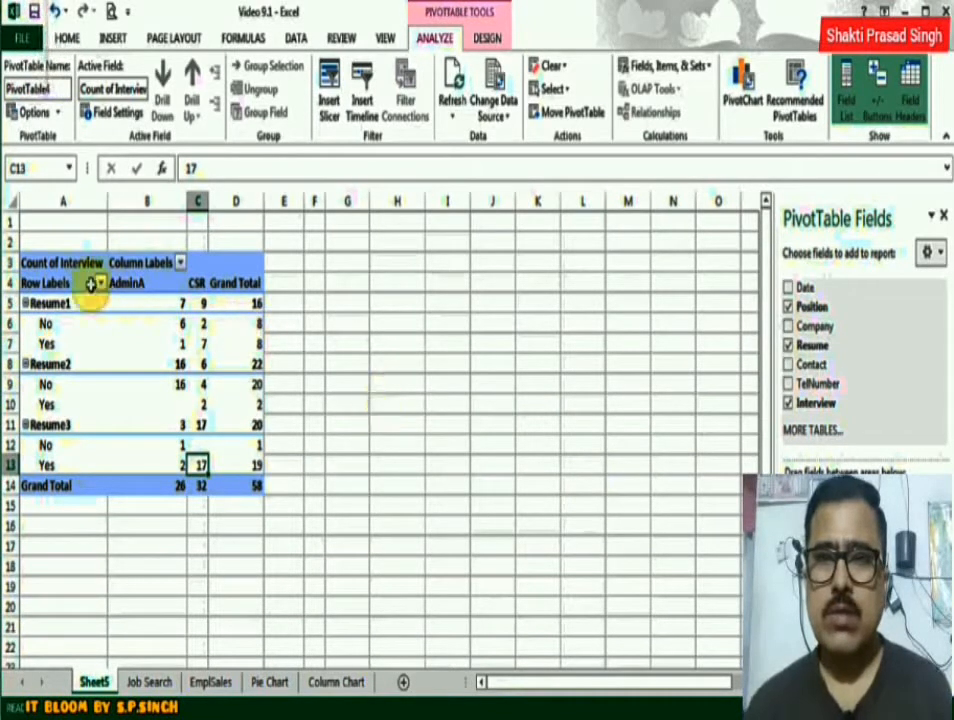
- Preview the Stacked Column and 100% Stacked Column PivotChart types without inserting a chart
left_click(745, 84)
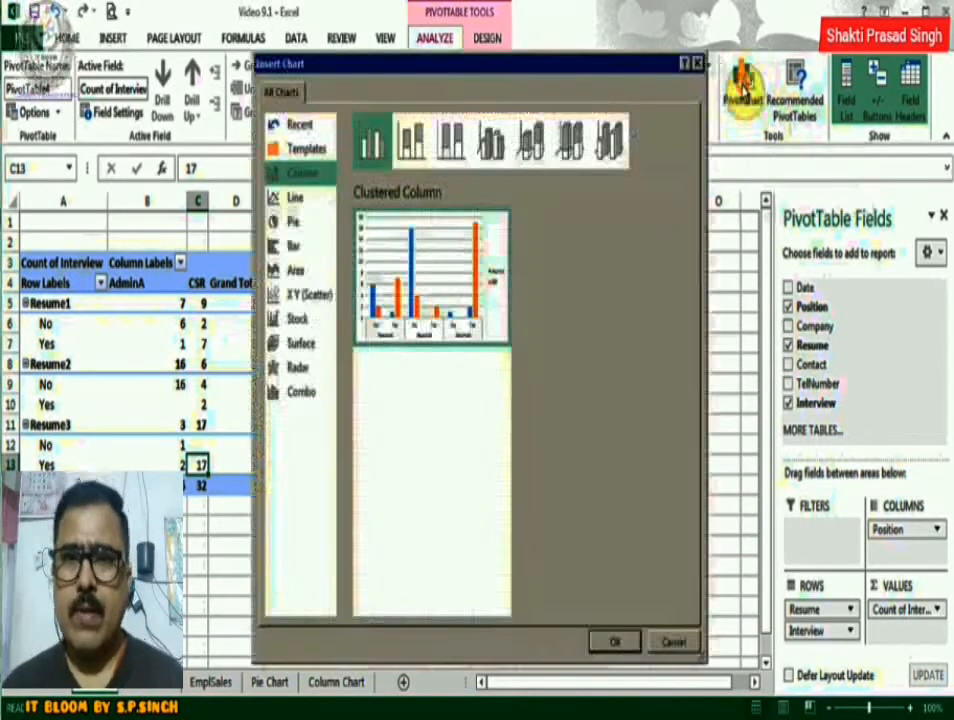
mouse_move(465, 305)
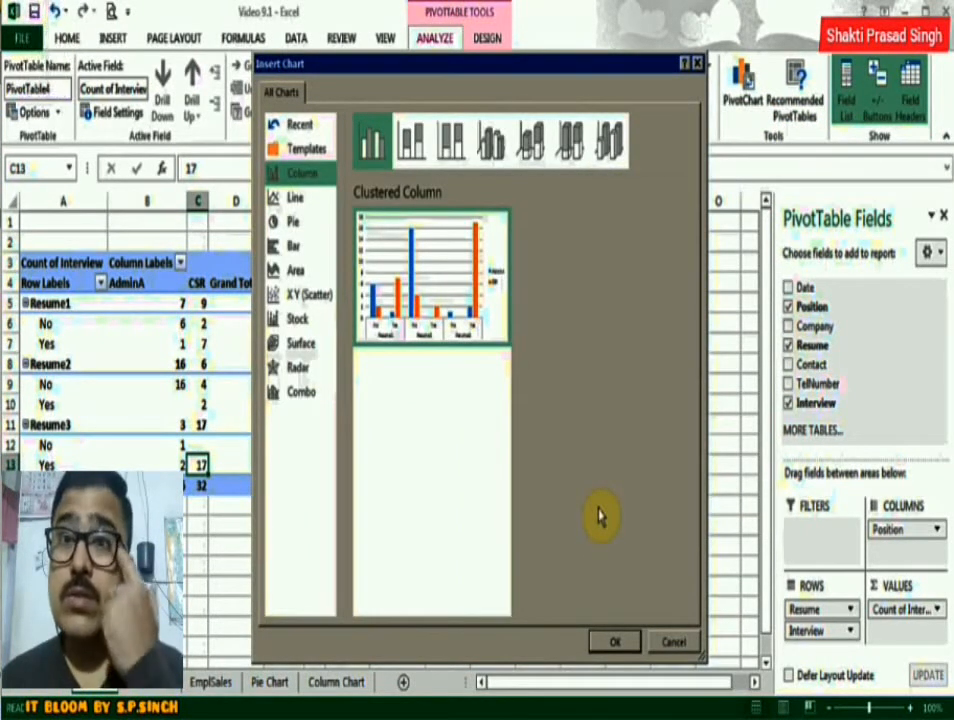
left_click(414, 150)
left_click(450, 143)
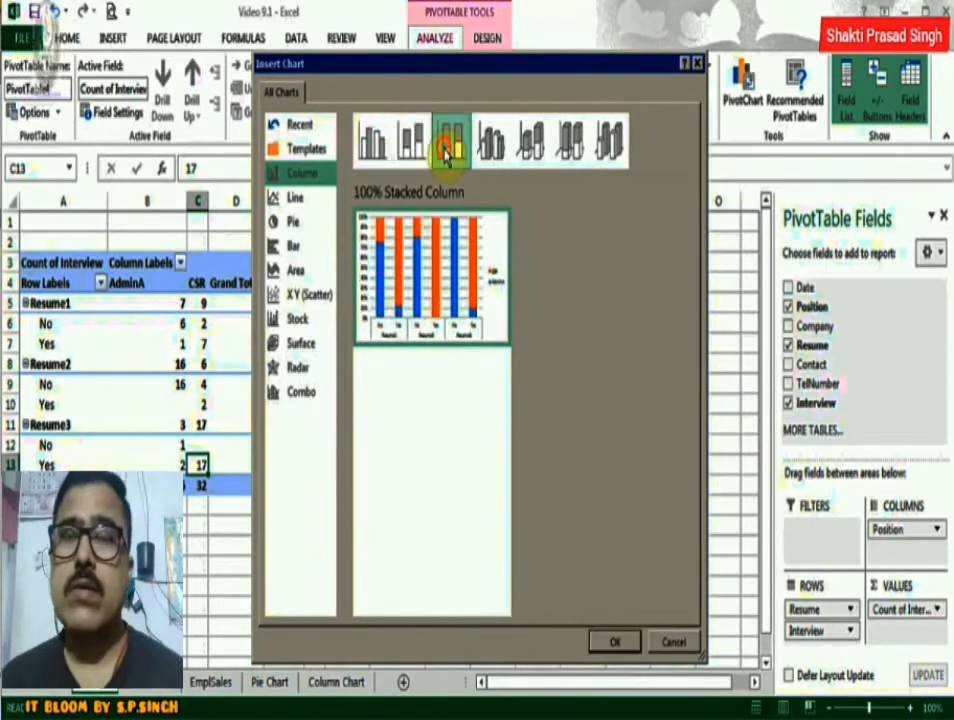
left_click(670, 643)
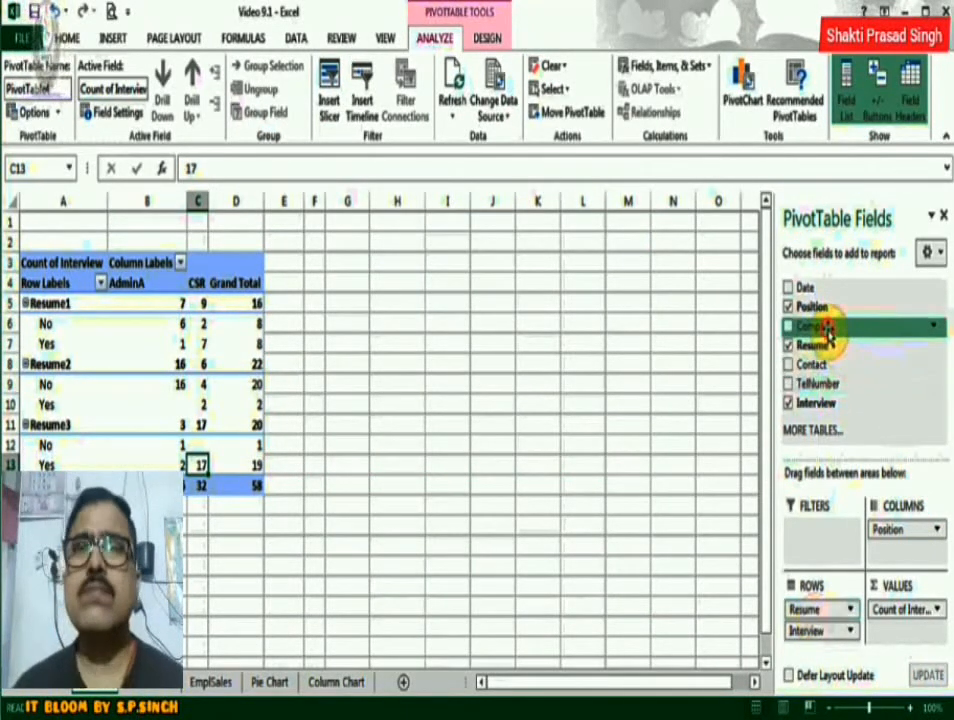
- Add Company as the PivotTable's report filter and show only the Rogers records
left_click_drag(828, 334, 820, 537)
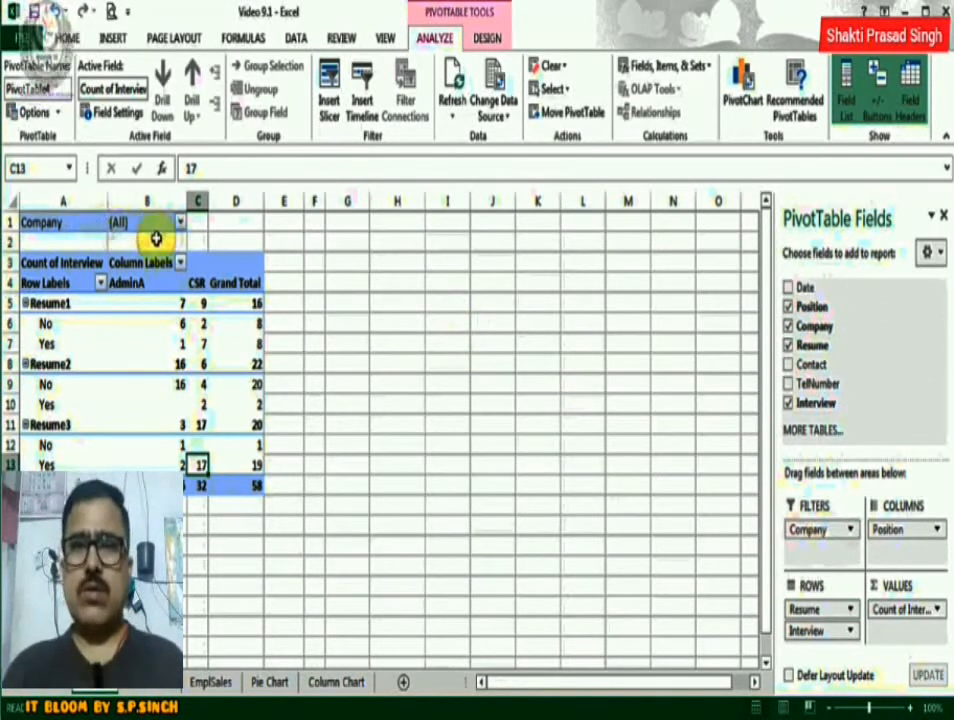
left_click(181, 224)
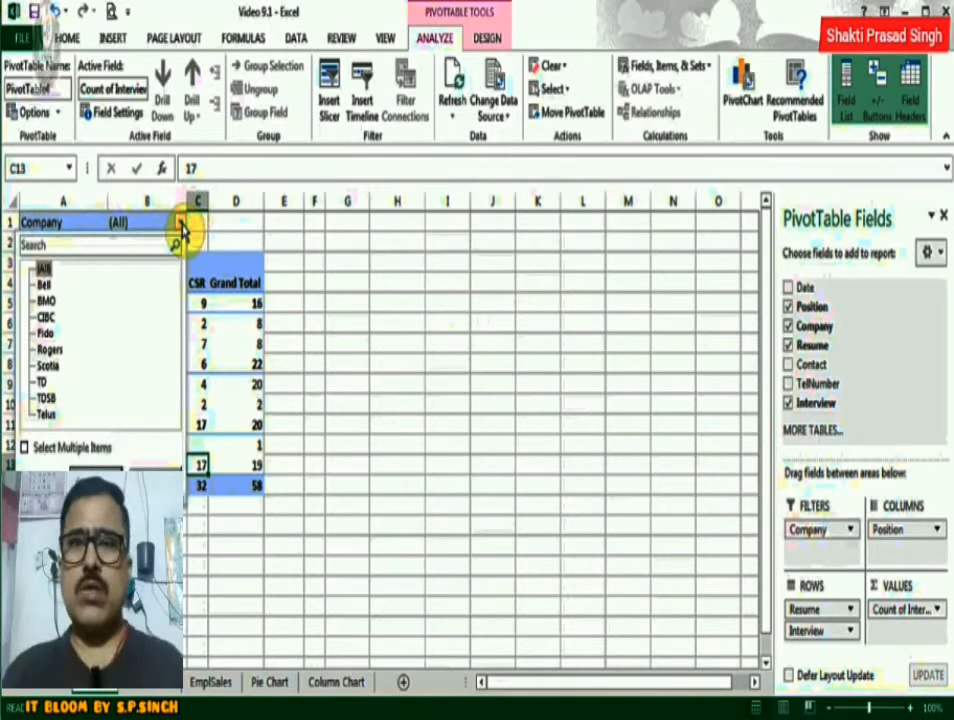
left_click(47, 350)
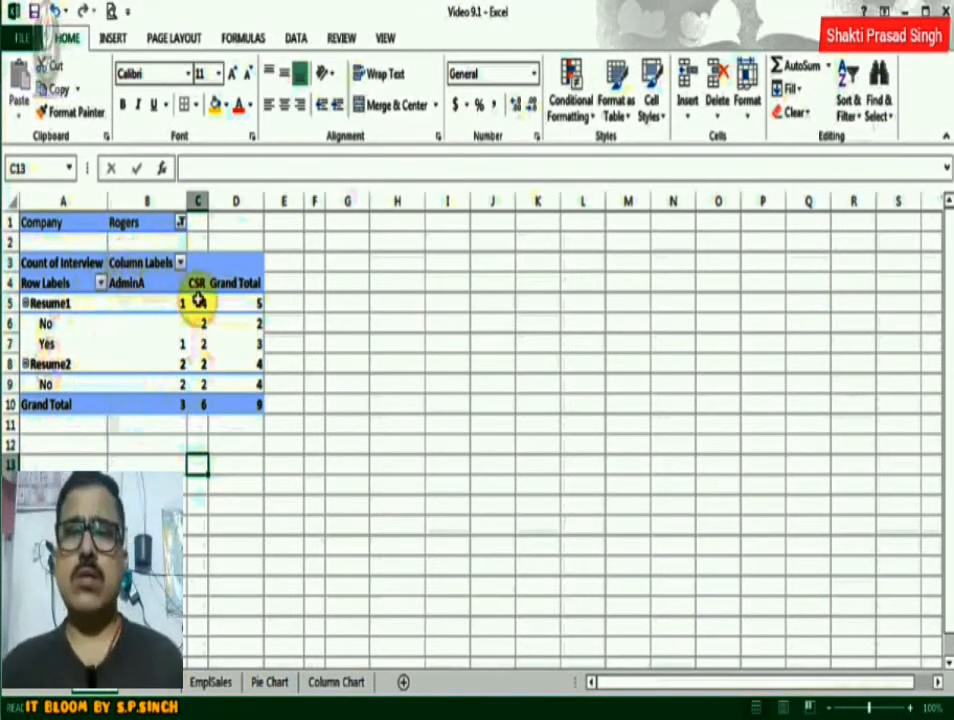
- Reset the PivotTable's Company filter to (All)
left_click(180, 222)
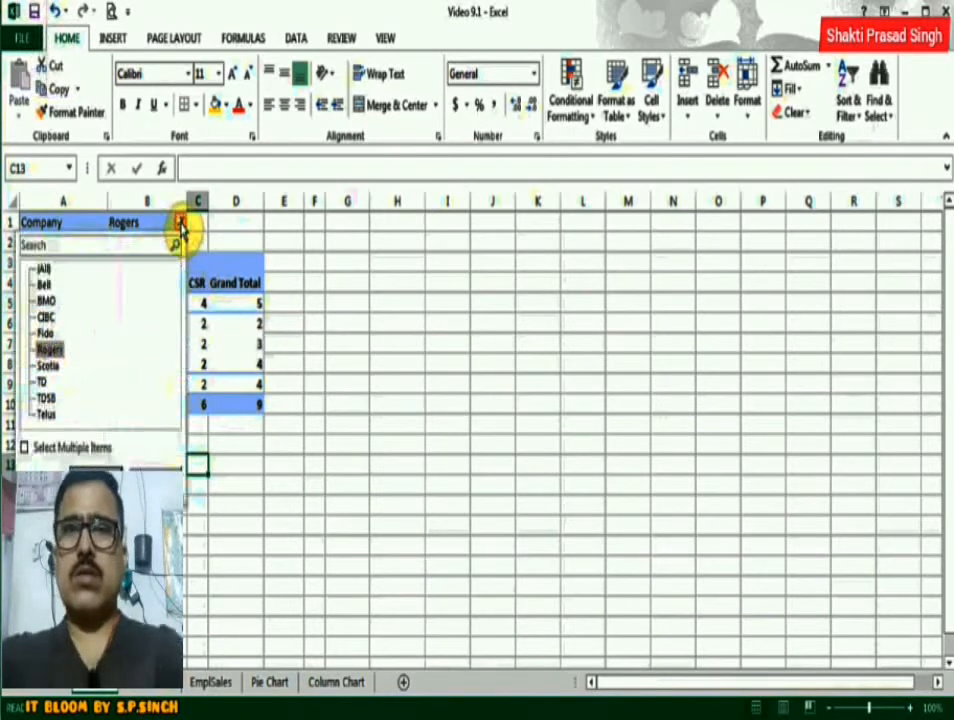
left_click(43, 268)
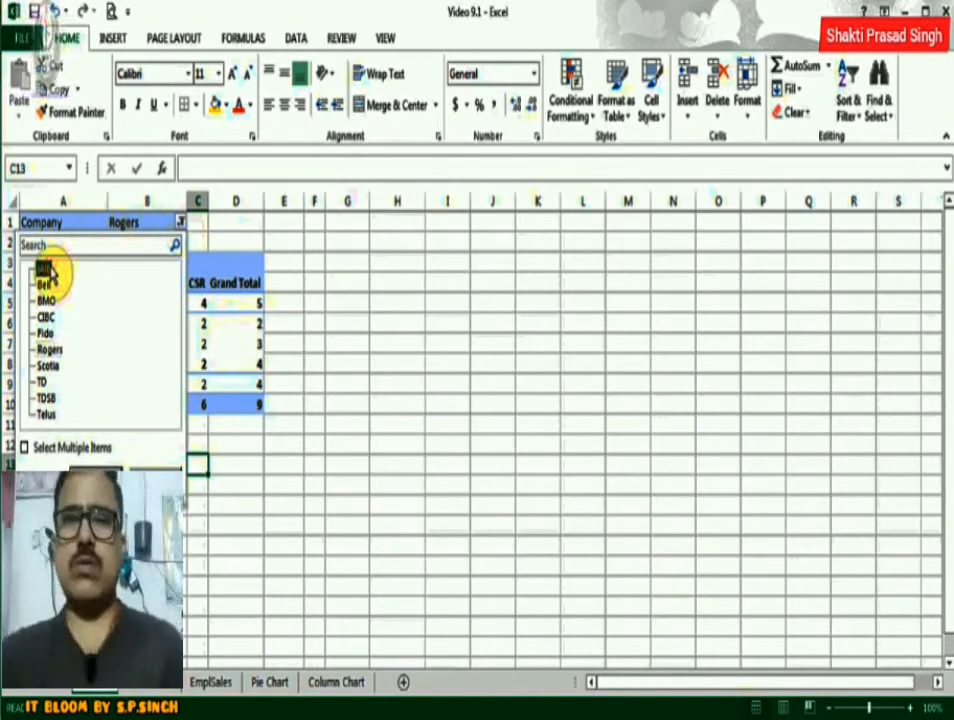
left_click(110, 464)
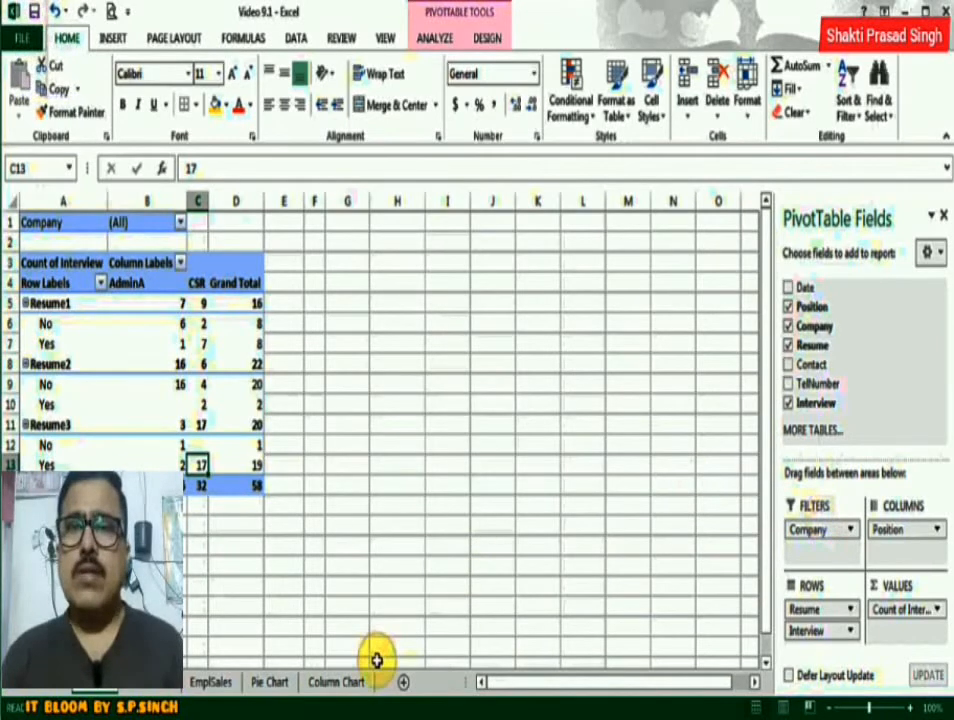
- Create a PivotTable from the EmplSales data on a new worksheet
left_click(213, 679)
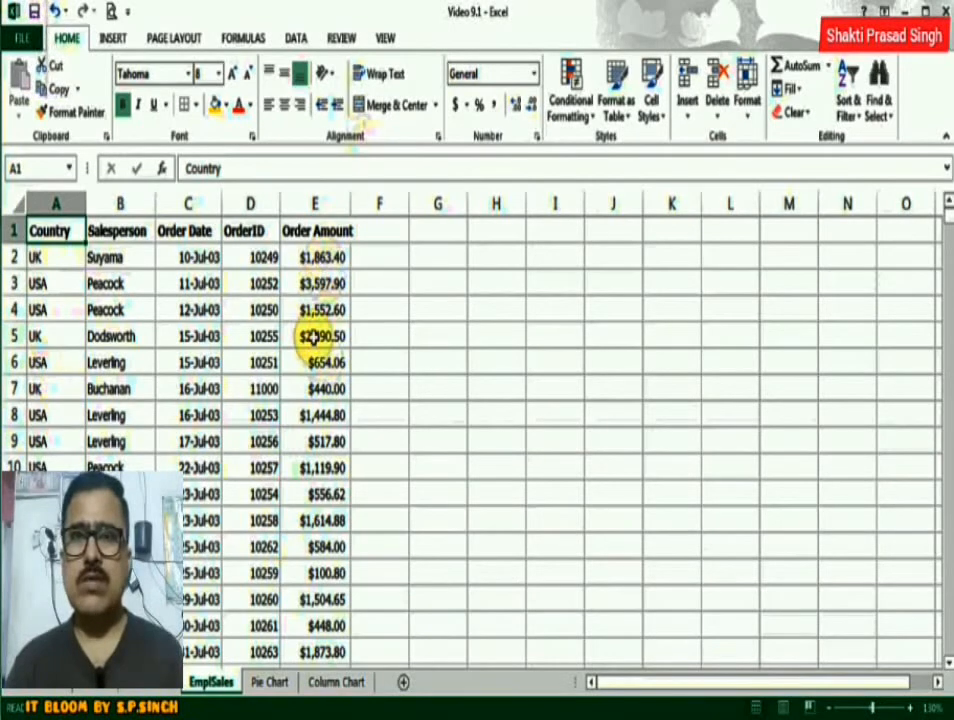
left_click(113, 39)
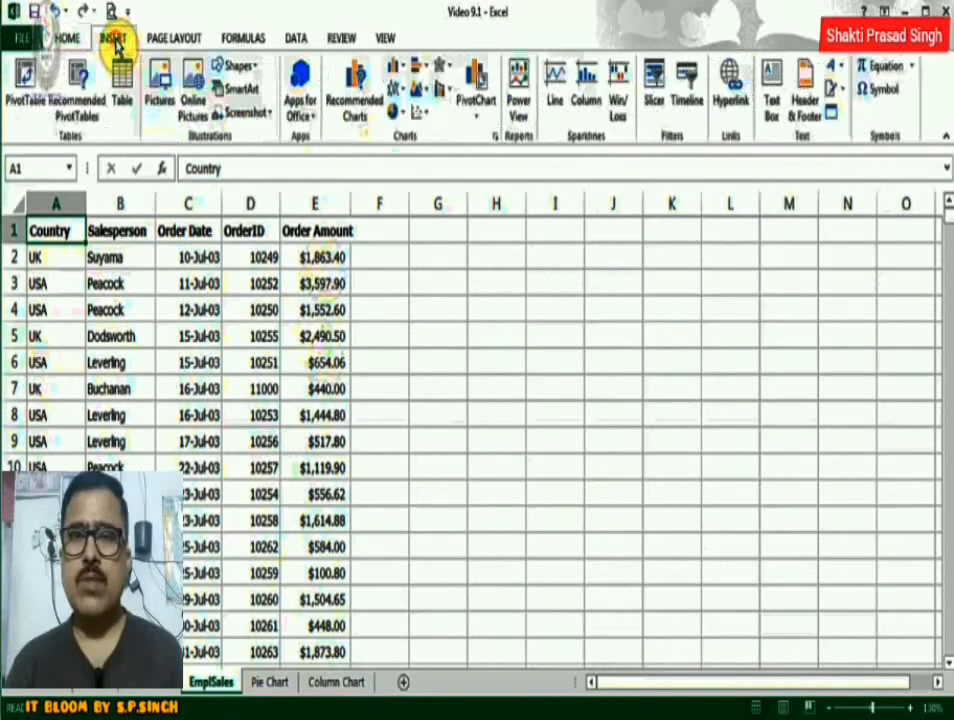
left_click(30, 88)
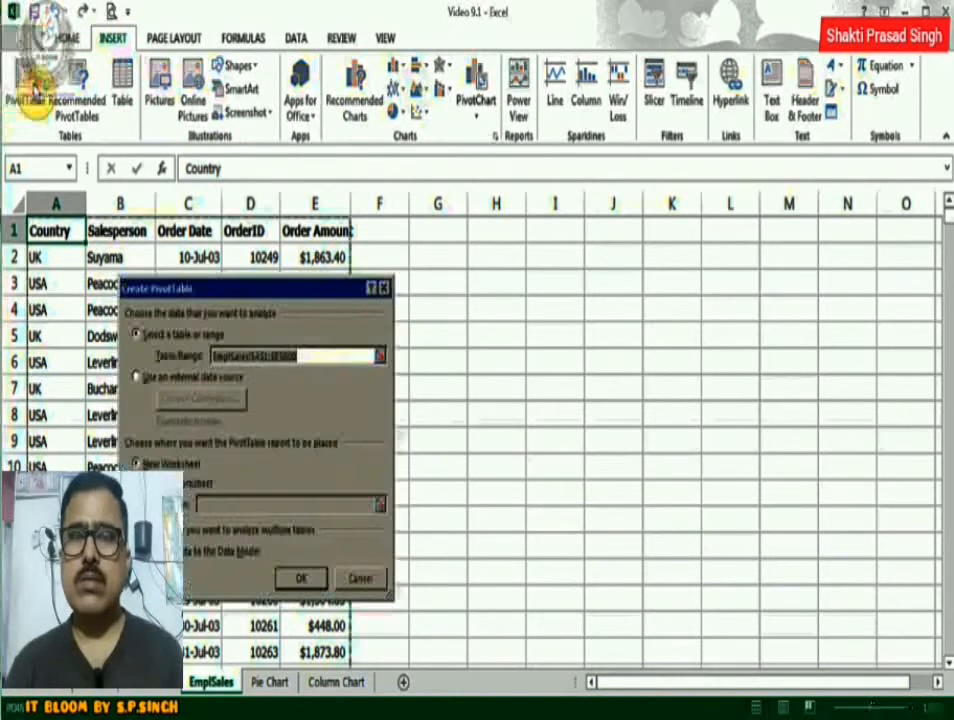
left_click(300, 577)
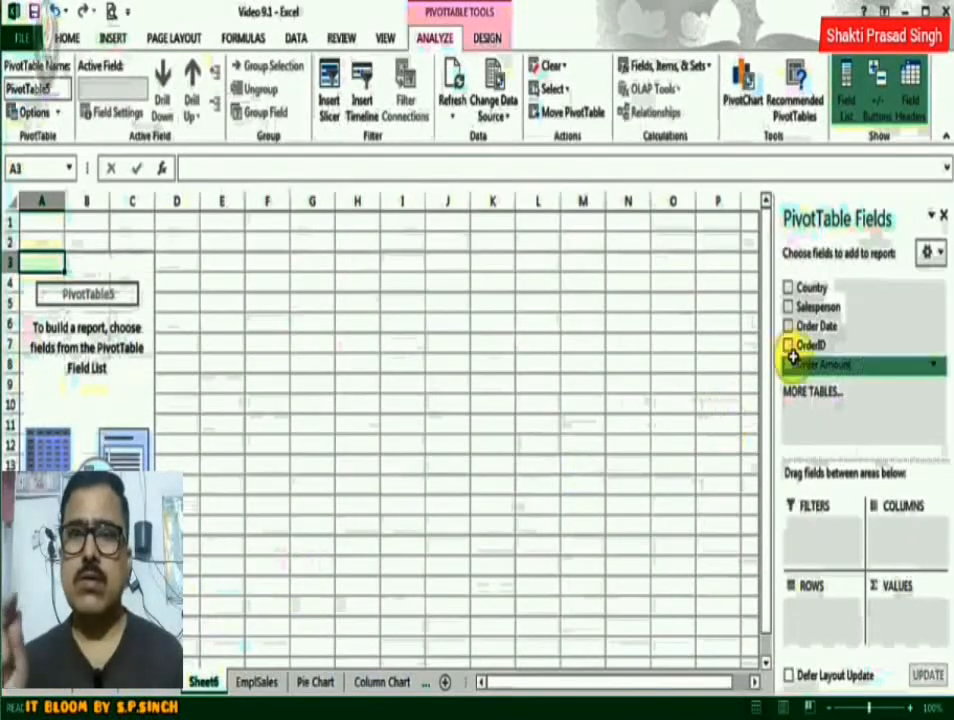
- Lay out the PivotTable with Country as rows, Salesperson as columns and the sum of Order Amount as values
left_click_drag(810, 288, 812, 622)
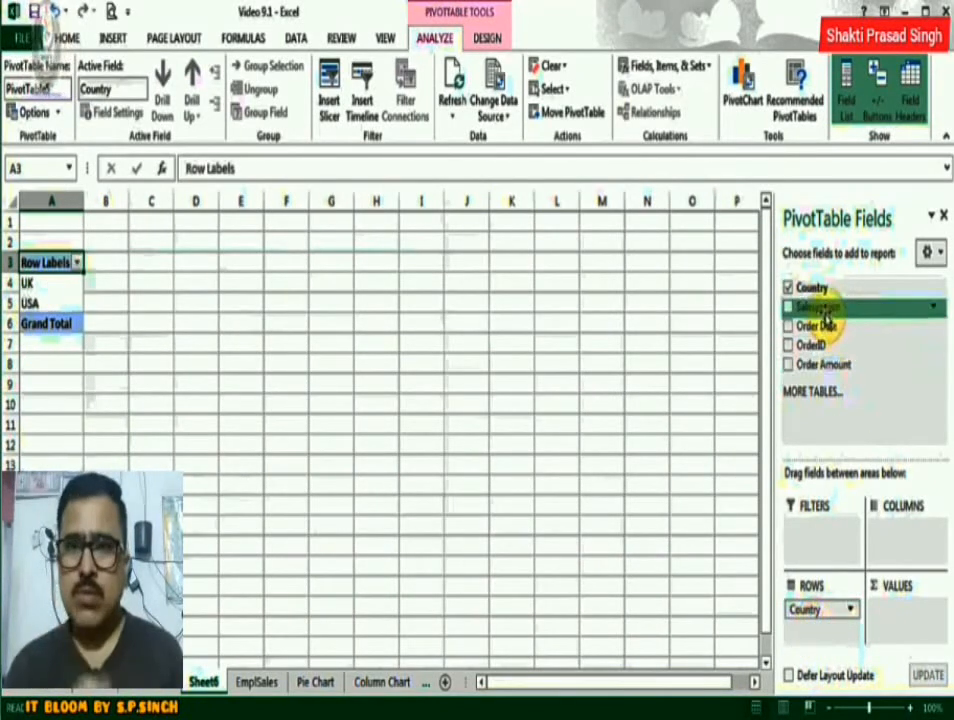
left_click_drag(826, 312, 902, 533)
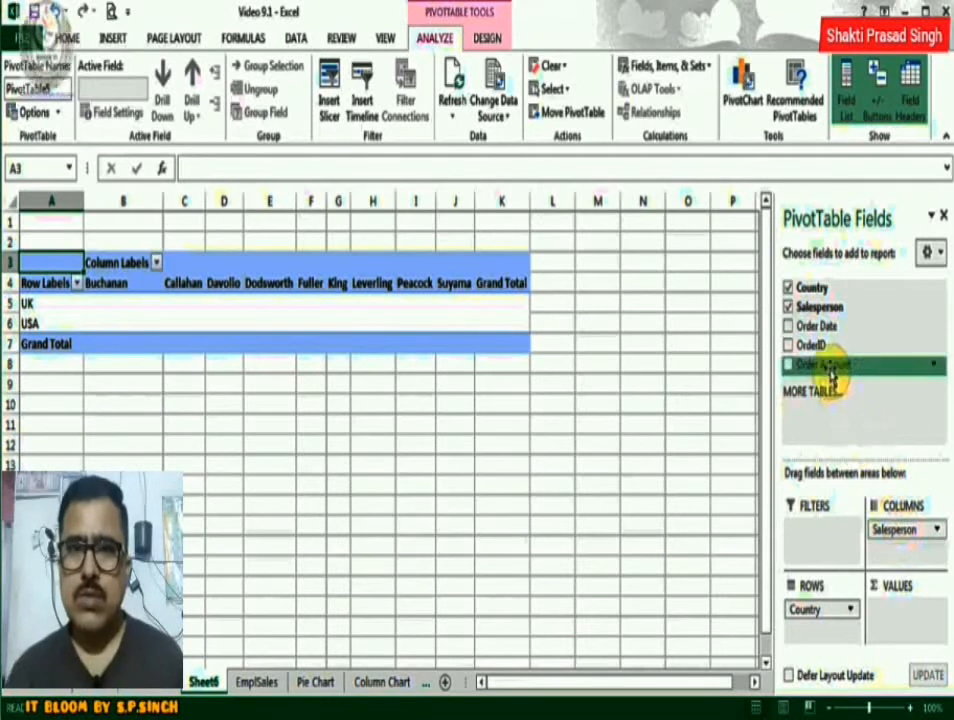
left_click_drag(830, 368, 901, 620)
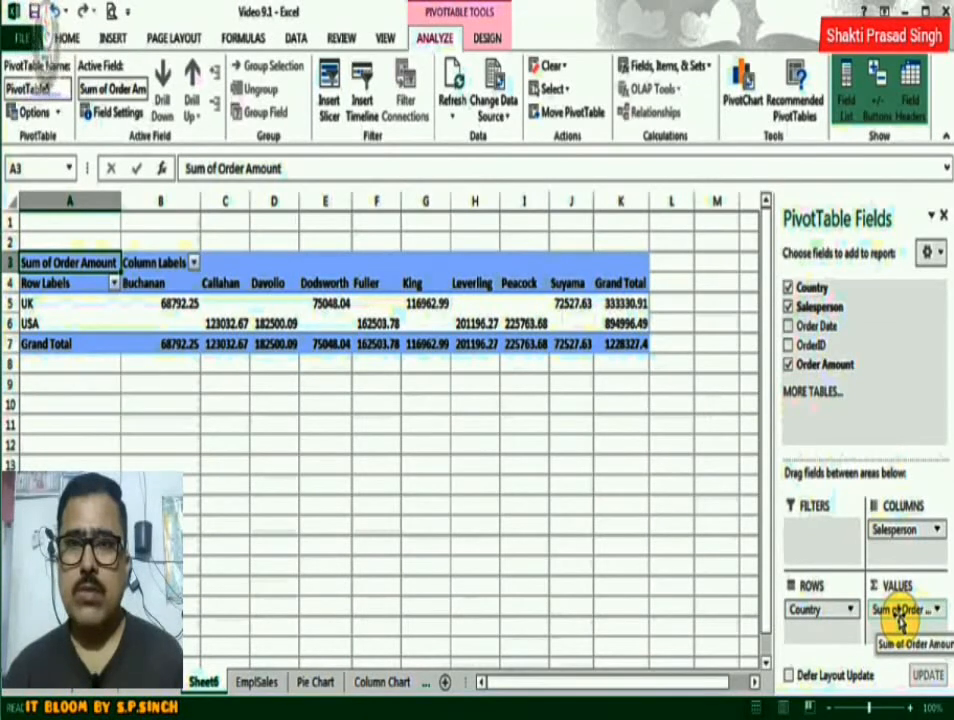
- Move Salesperson from the columns into the rows, trying it above Country before nesting it beneath Country
left_click_drag(900, 533, 818, 655)
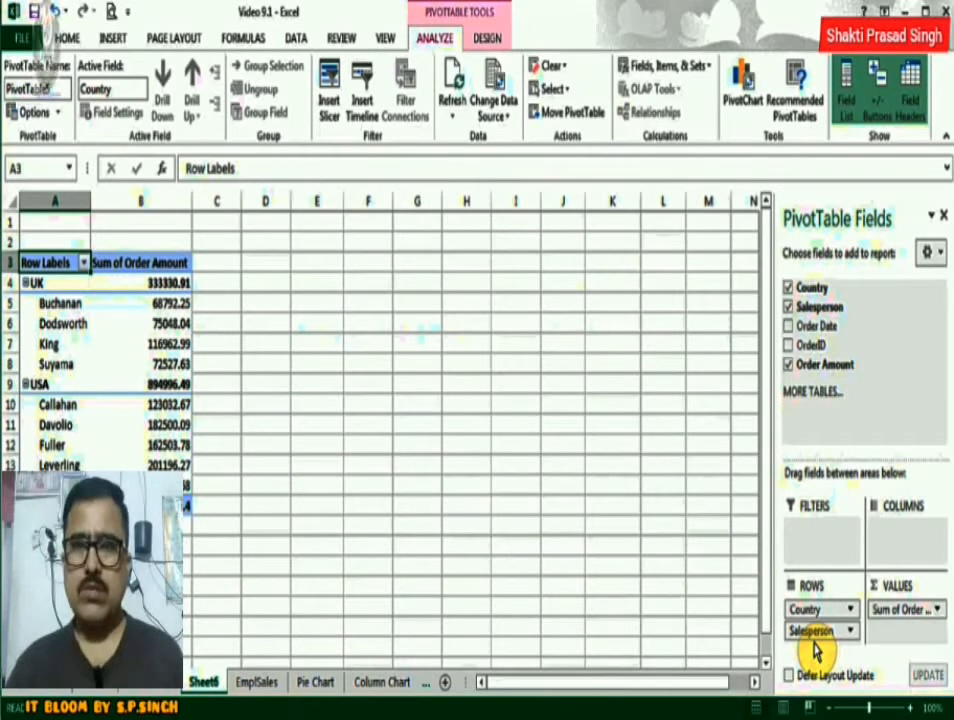
mouse_move(816, 612)
left_mouse_down()
mouse_move(826, 680)
mouse_move(812, 600)
left_mouse_up()
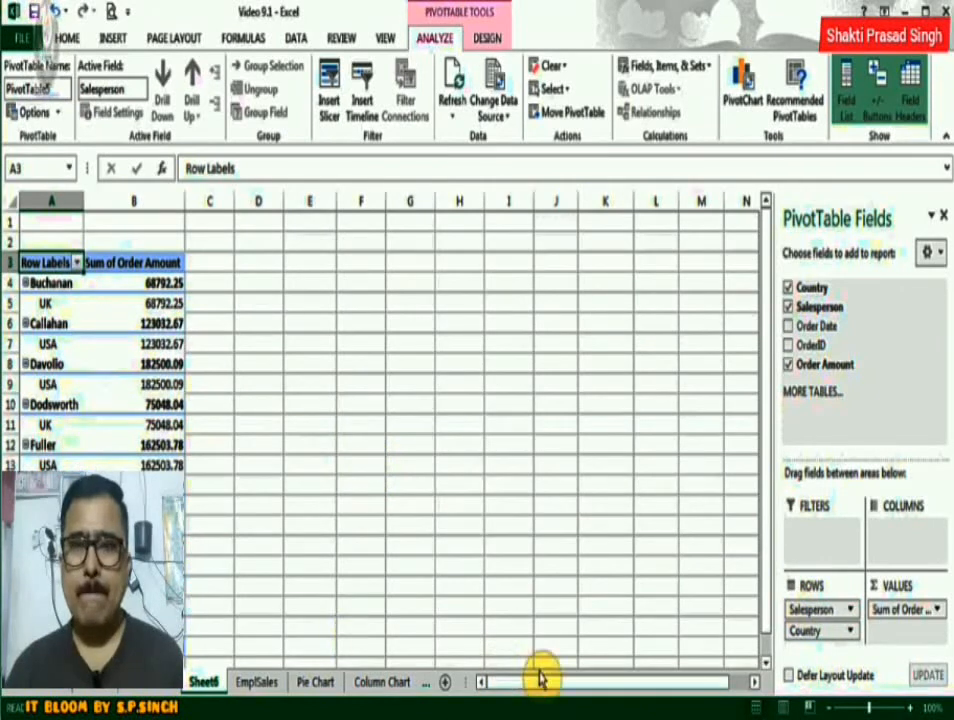
left_click_drag(805, 630, 808, 606)
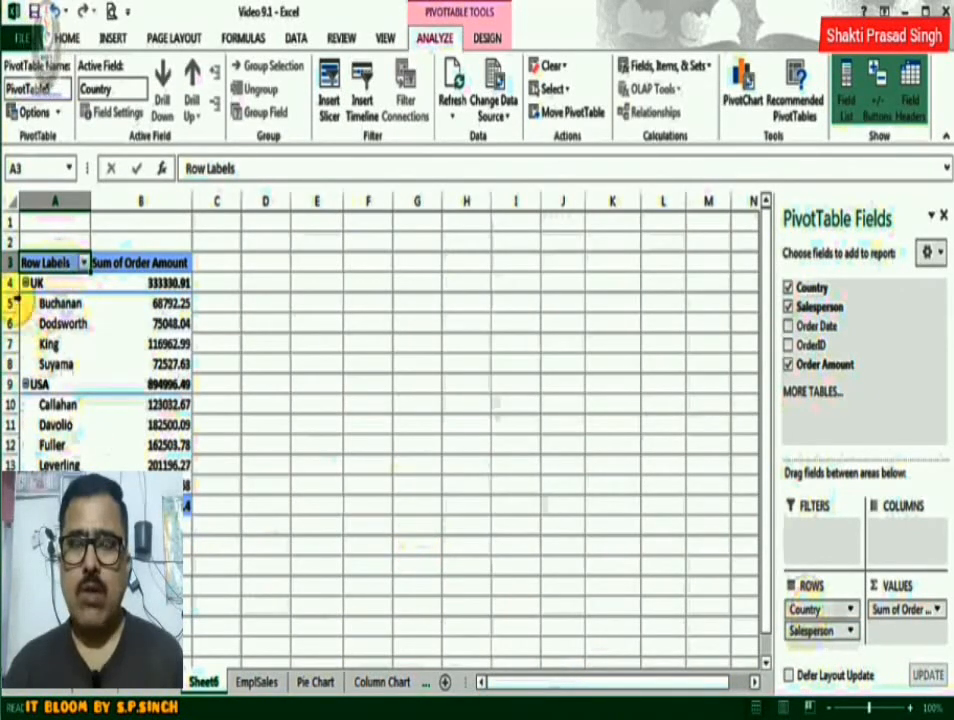